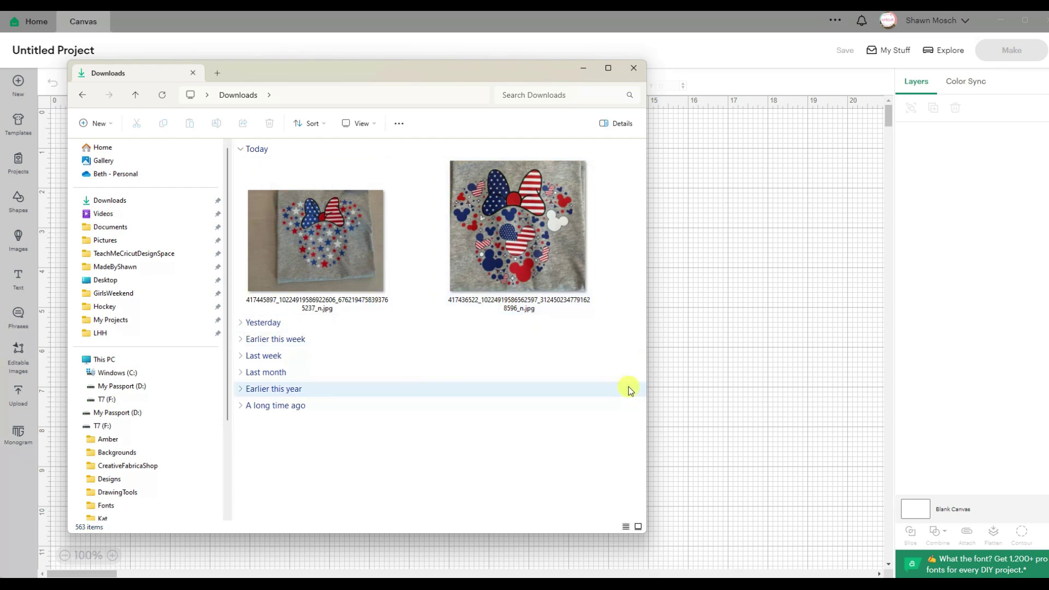
- Bring the blank Untitled Project canvas in front of the Downloads folder window
{"action": "left_click", "coordinate": [743, 413]}
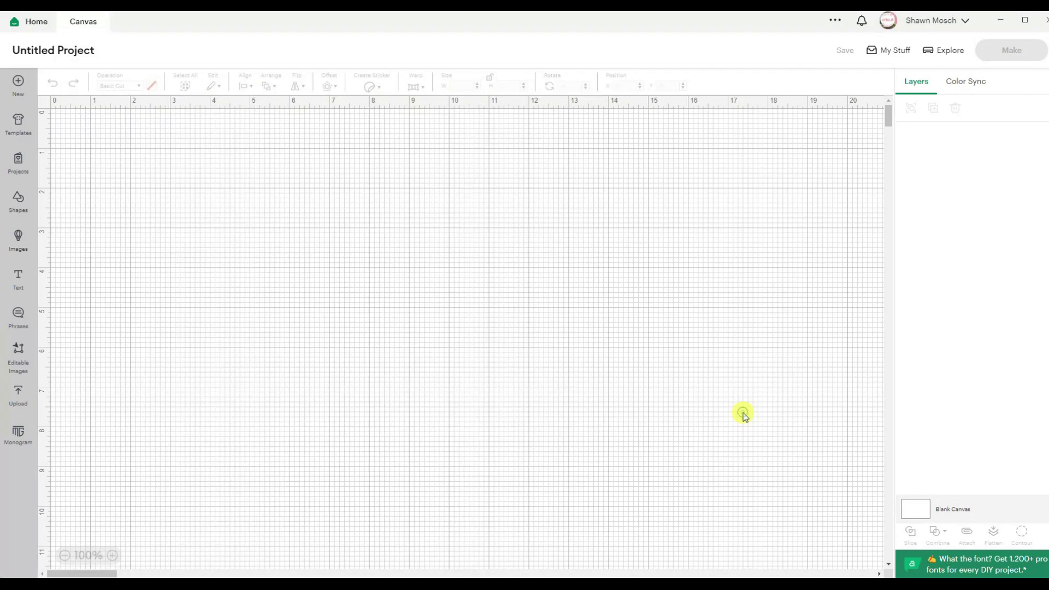
- Browse the image library's Disney licensed images and scroll through the 3,133 results
{"action": "left_click", "coordinate": [18, 240]}
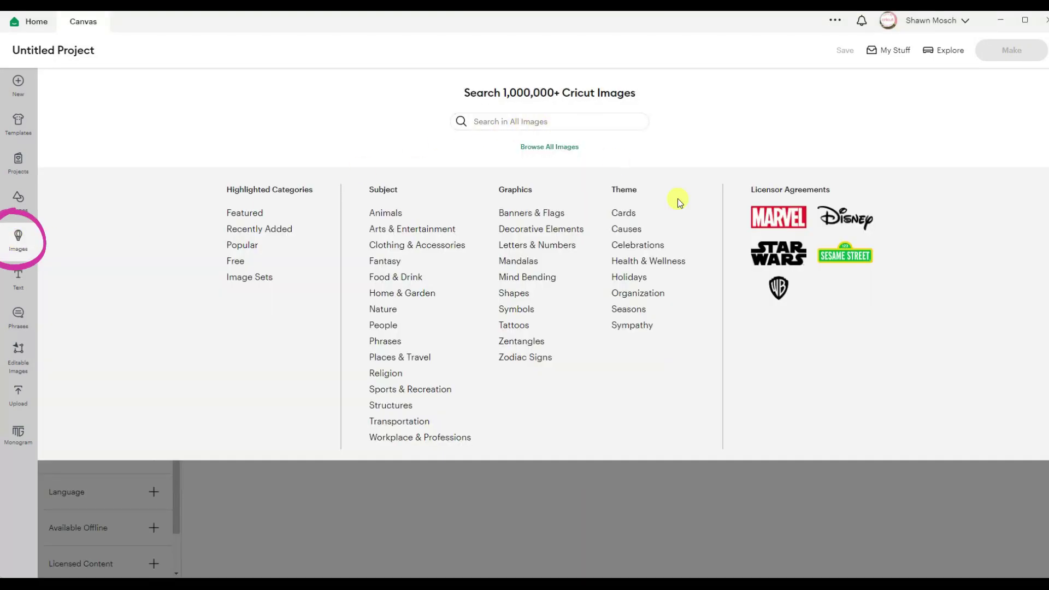
{"action": "left_click", "coordinate": [847, 218]}
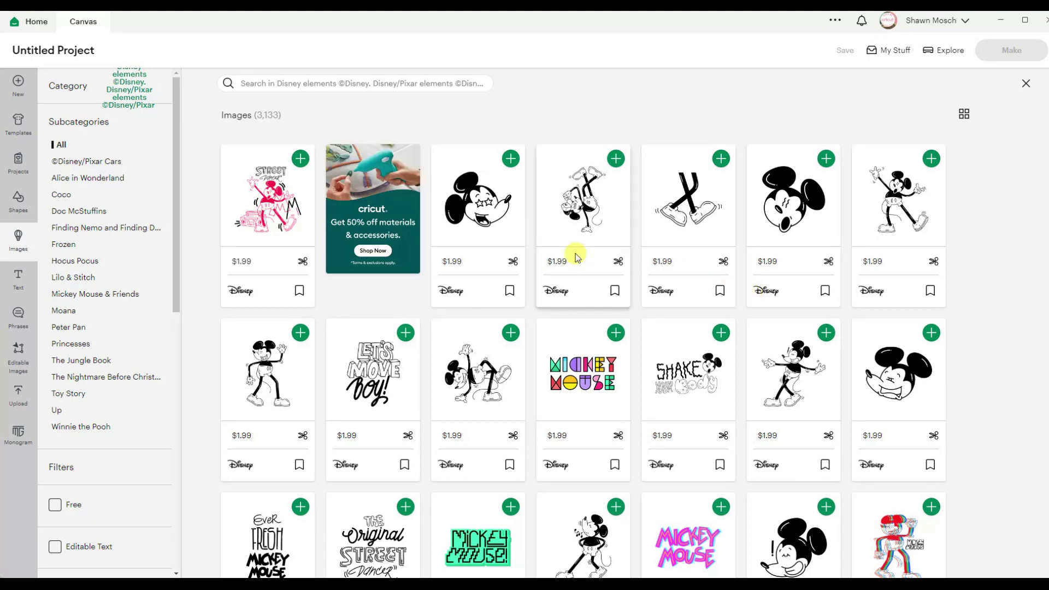
{"action": "scroll", "coordinate": [576, 257], "scroll_direction": "down", "scroll_amount": 2}
{"action": "scroll", "coordinate": [577, 257], "scroll_direction": "down", "scroll_amount": 5}
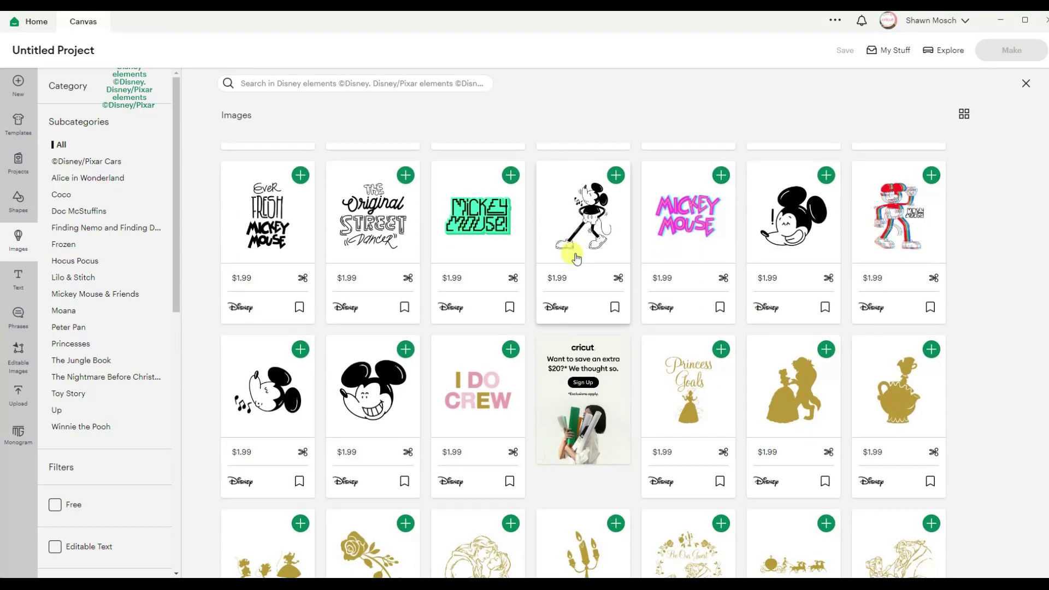
{"action": "scroll", "coordinate": [576, 257], "scroll_direction": "down", "scroll_amount": 2}
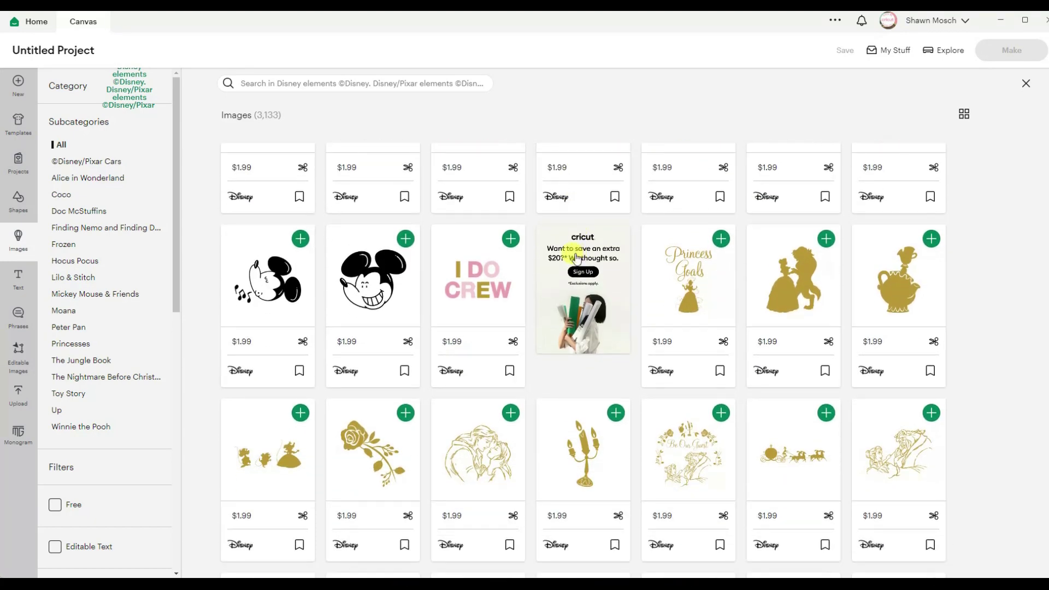
{"action": "scroll", "coordinate": [576, 256], "scroll_direction": "down", "scroll_amount": 9}
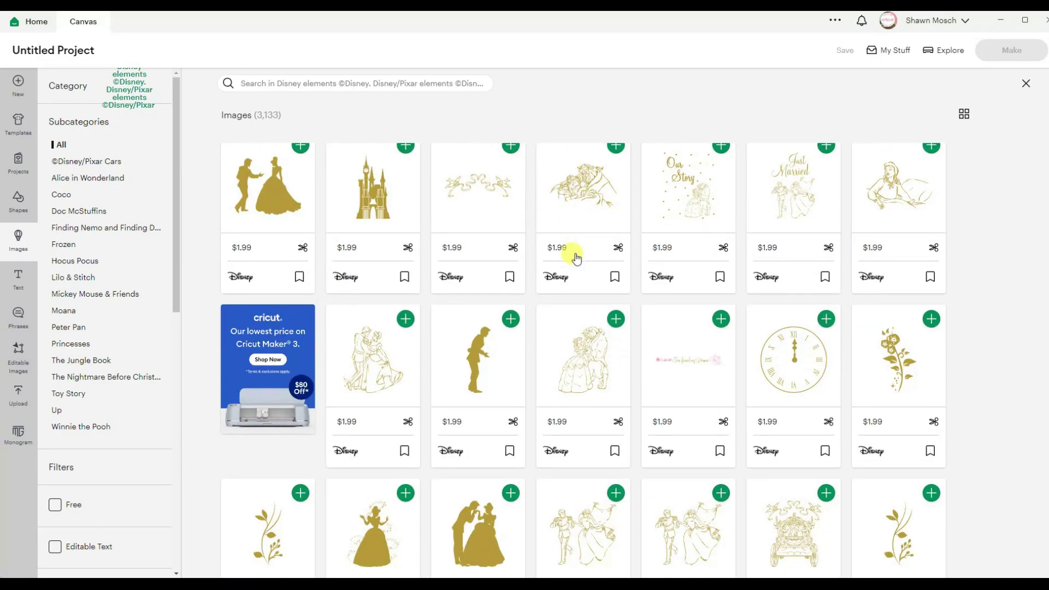
{"action": "scroll", "coordinate": [576, 257], "scroll_direction": "down", "scroll_amount": 5}
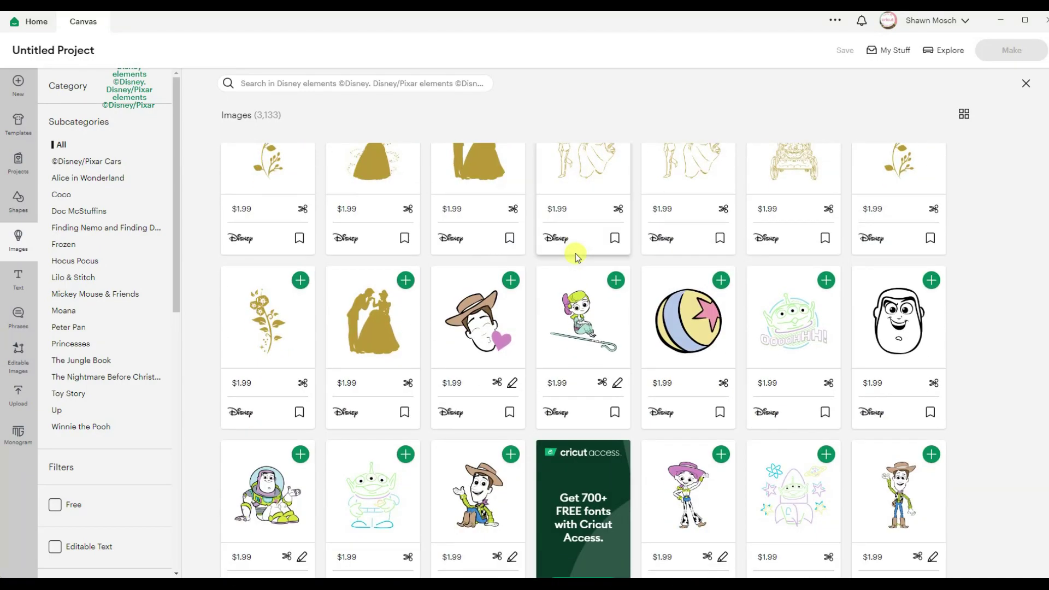
{"action": "scroll", "coordinate": [576, 257], "scroll_direction": "down", "scroll_amount": 3}
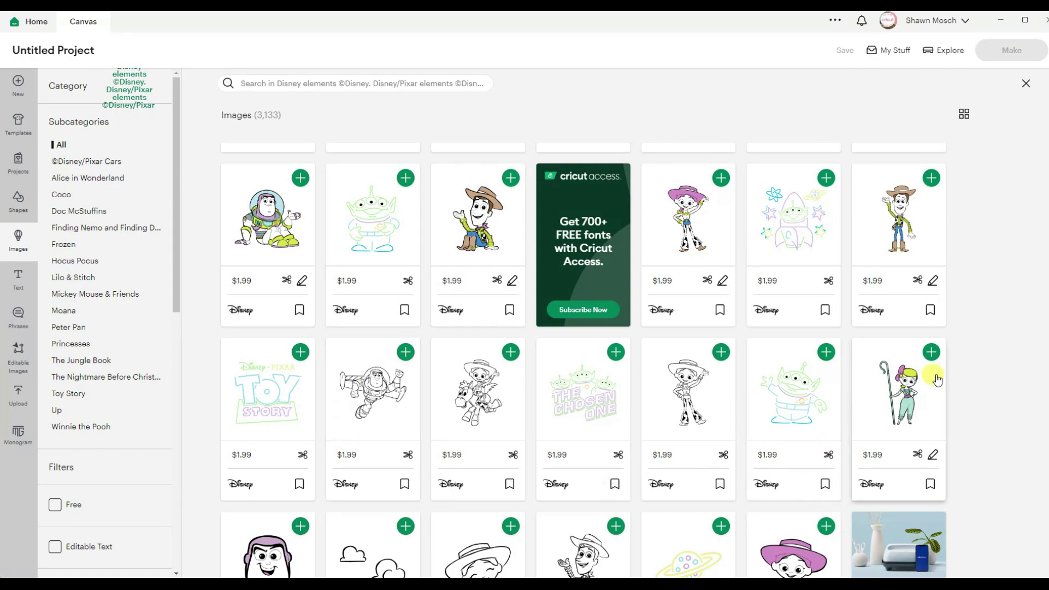
{"action": "scroll", "coordinate": [841, 376], "scroll_direction": "down", "scroll_amount": 14}
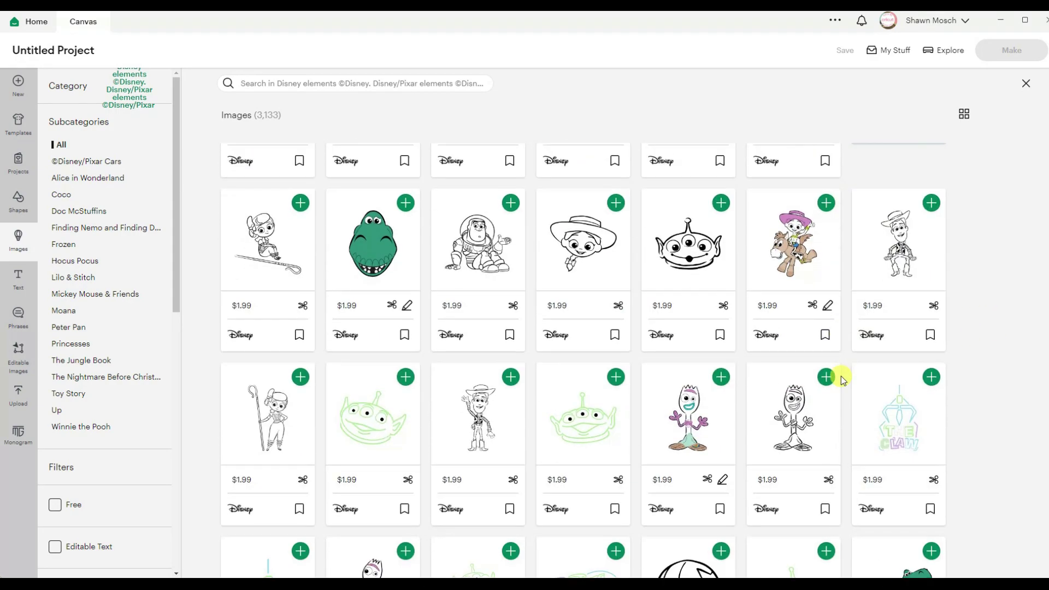
{"action": "scroll", "coordinate": [840, 375], "scroll_direction": "down", "scroll_amount": 5}
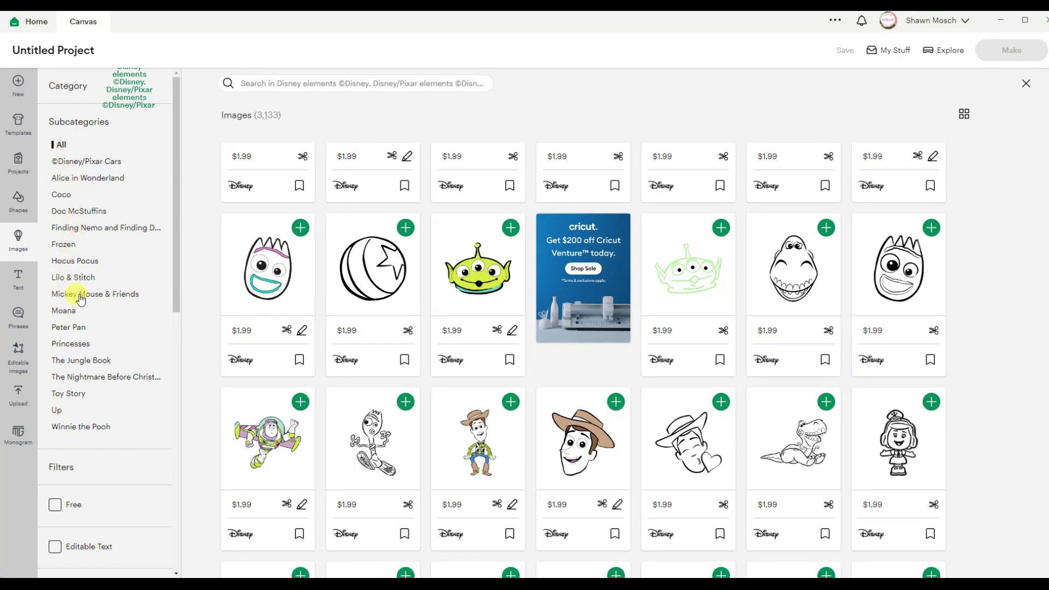
- Filter Disney images to Mickey Mouse & Friends with Purchased ticked, leaving 316 images
{"action": "left_click", "coordinate": [79, 295]}
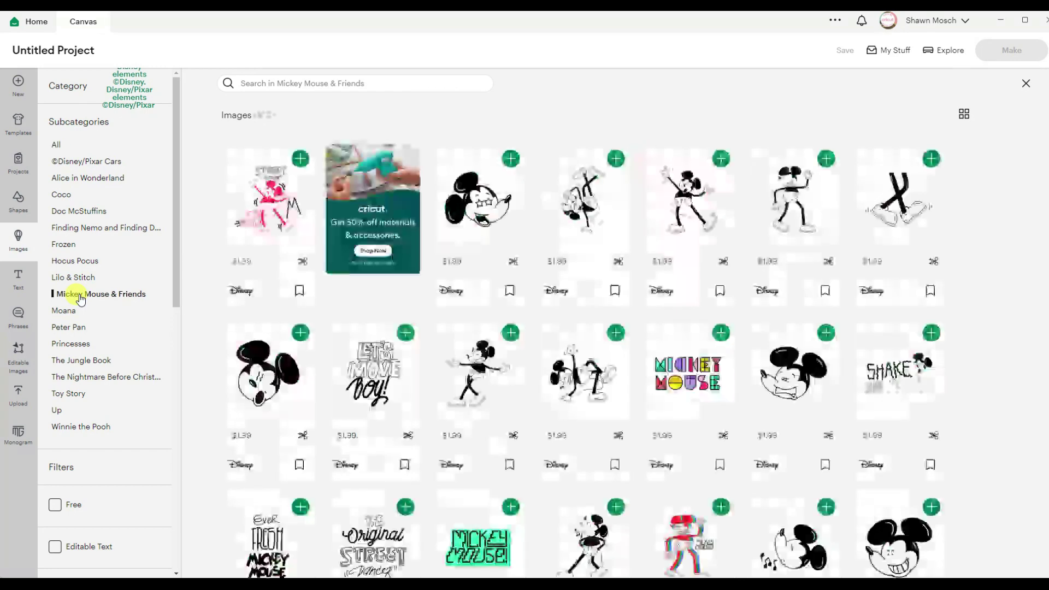
{"action": "scroll", "coordinate": [797, 350], "scroll_direction": "down", "scroll_amount": 5}
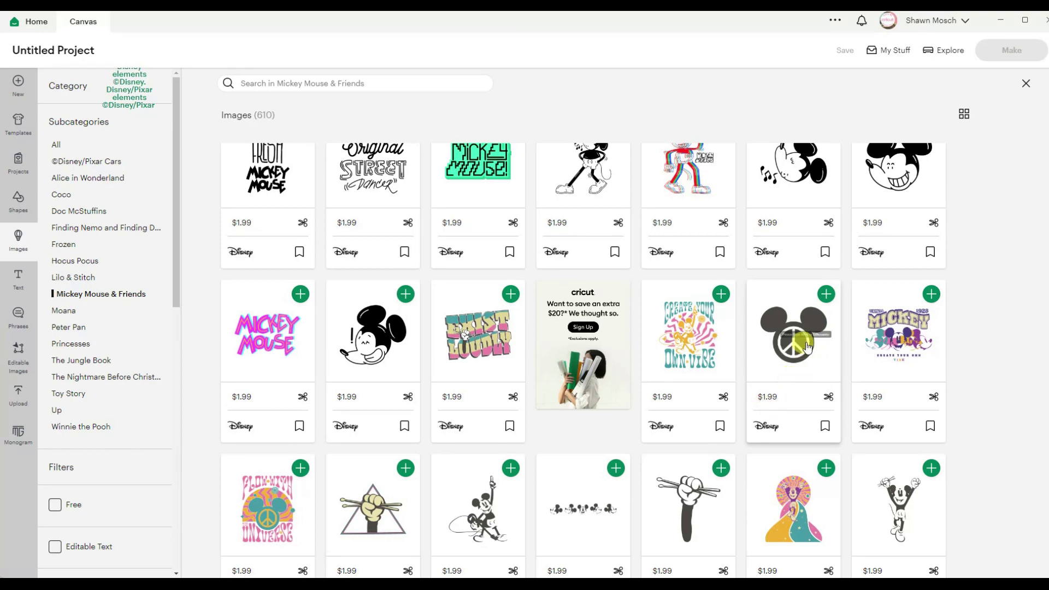
{"action": "scroll", "coordinate": [806, 346], "scroll_direction": "down", "scroll_amount": 3}
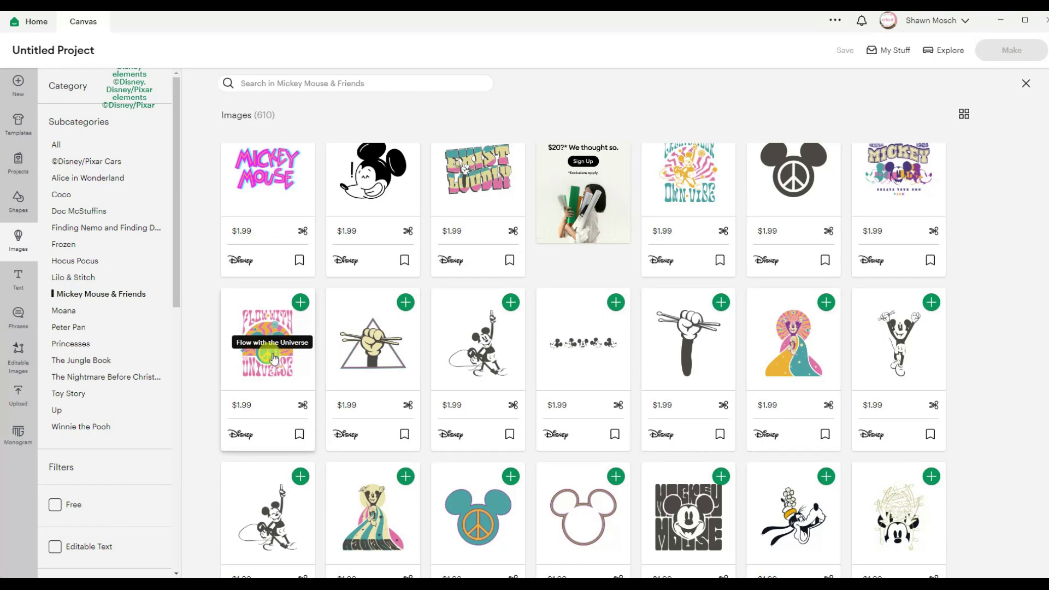
{"action": "scroll", "coordinate": [274, 357], "scroll_direction": "down", "scroll_amount": 5}
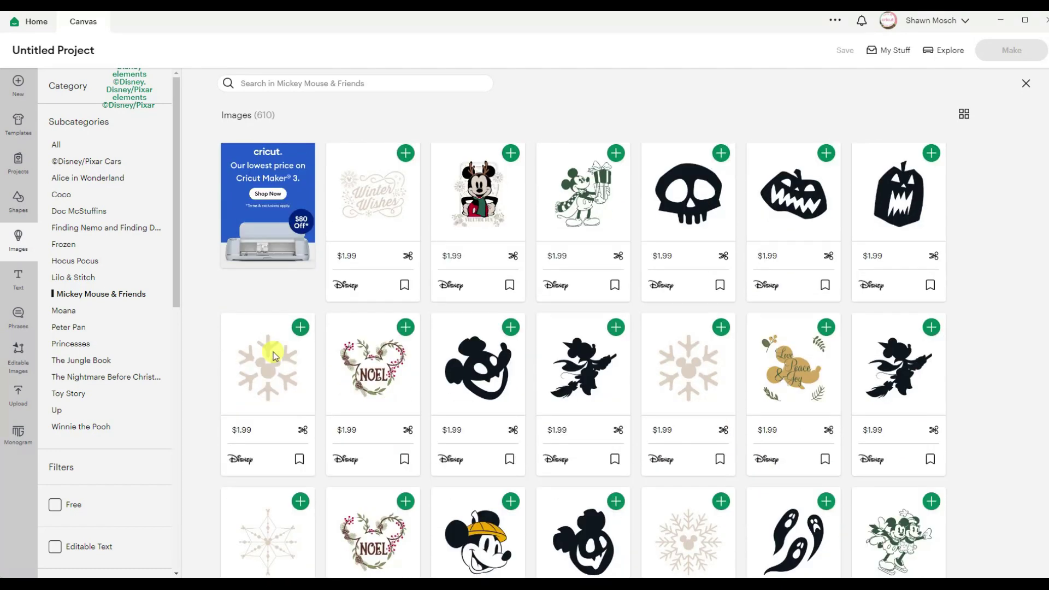
{"action": "scroll", "coordinate": [274, 357], "scroll_direction": "down", "scroll_amount": 7}
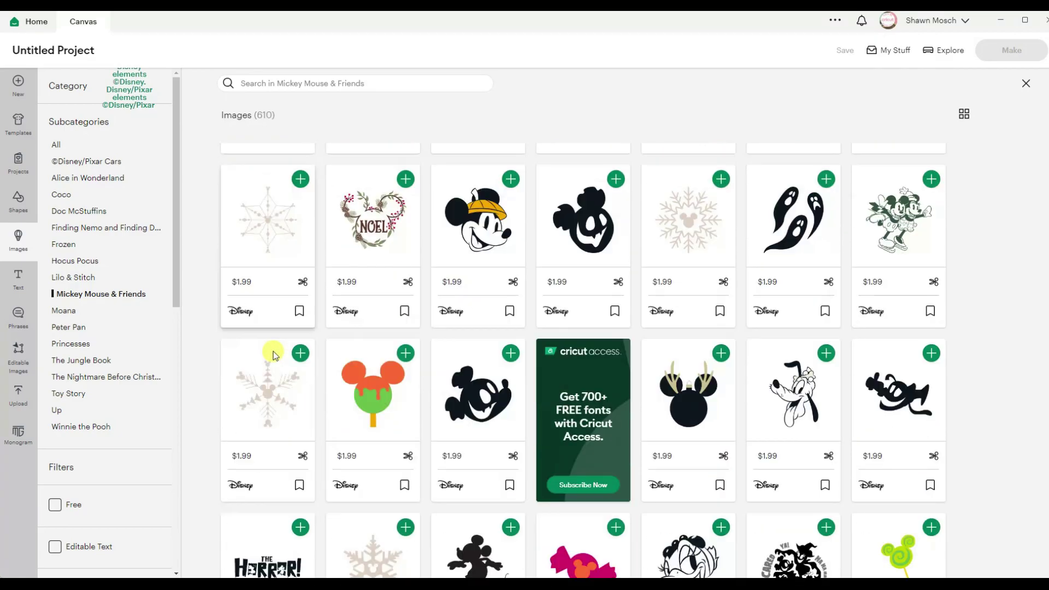
{"action": "scroll", "coordinate": [275, 356], "scroll_direction": "down", "scroll_amount": 3}
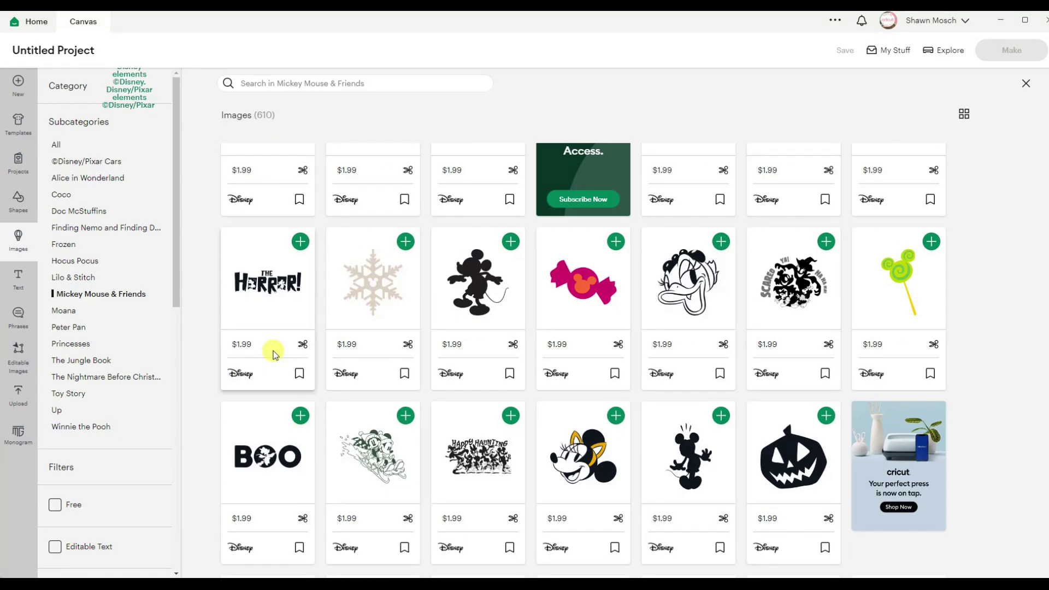
{"action": "scroll", "coordinate": [274, 355], "scroll_direction": "down", "scroll_amount": 10}
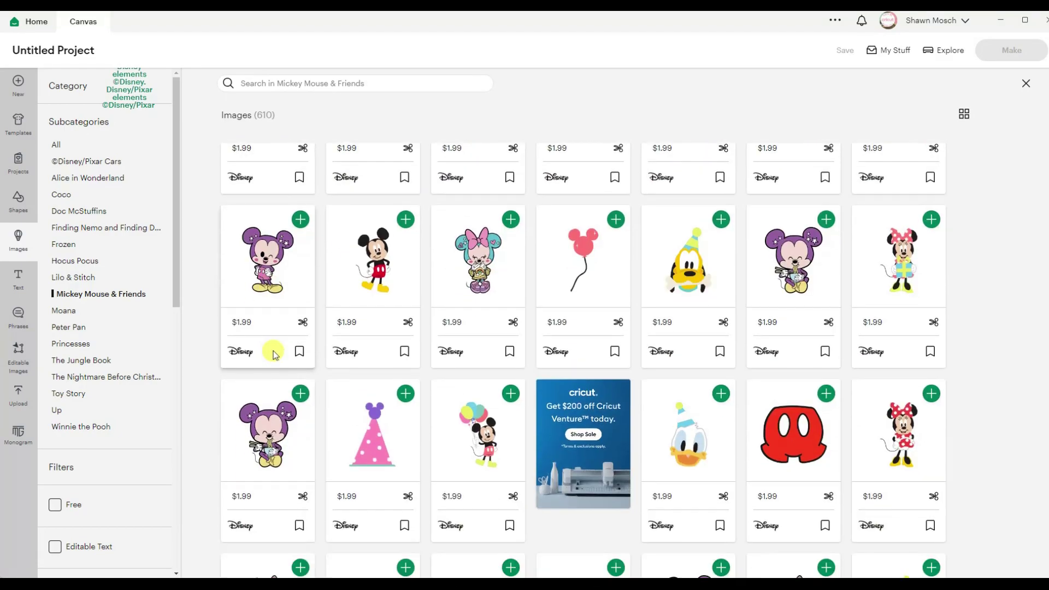
{"action": "scroll", "coordinate": [274, 355], "scroll_direction": "down", "scroll_amount": 3}
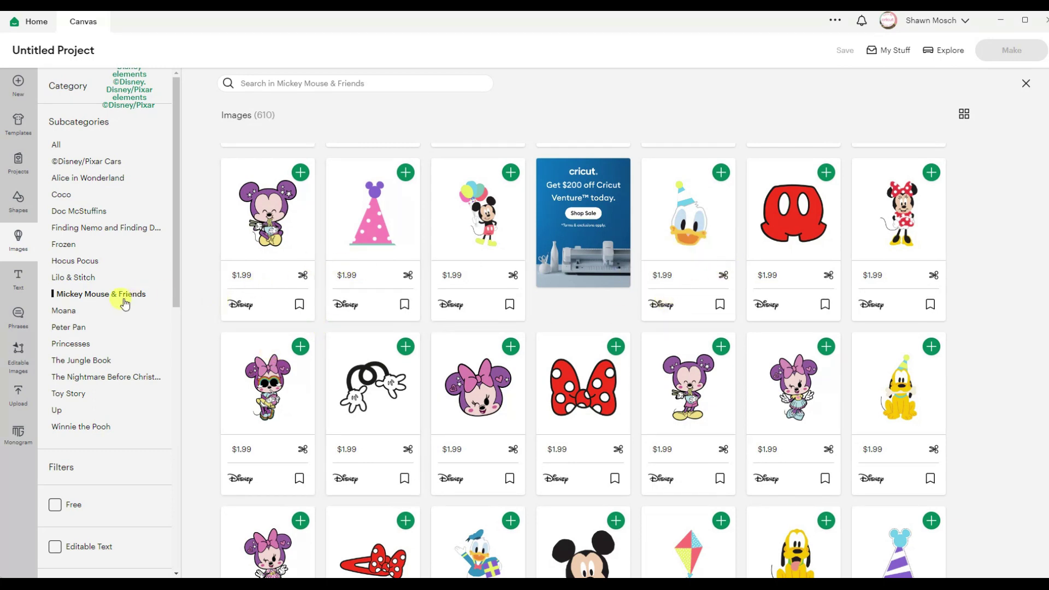
{"action": "scroll", "coordinate": [719, 367], "scroll_direction": "down", "scroll_amount": 5}
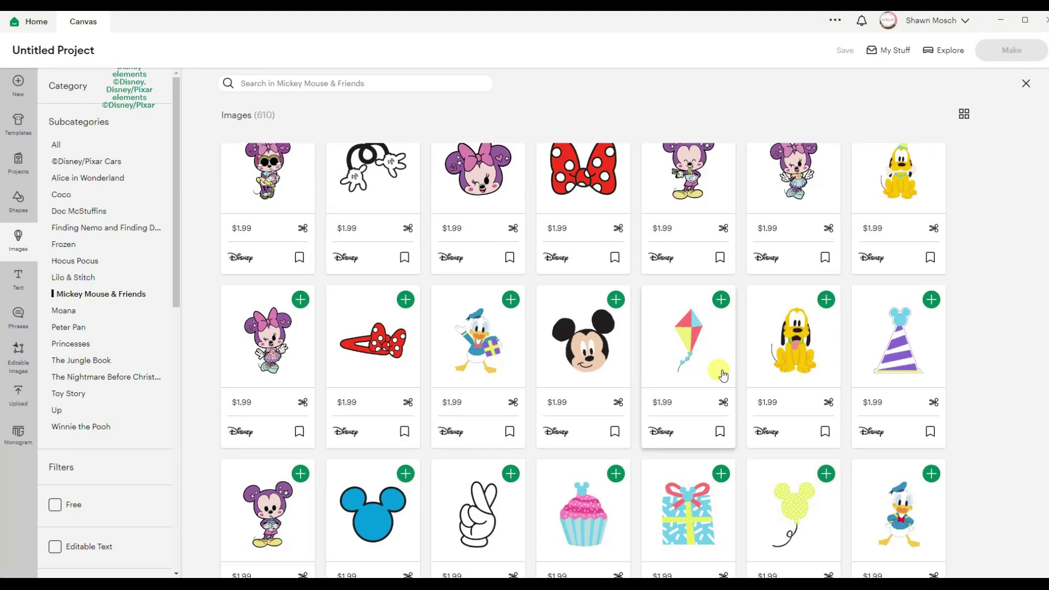
{"action": "scroll", "coordinate": [721, 374], "scroll_direction": "down", "scroll_amount": 4}
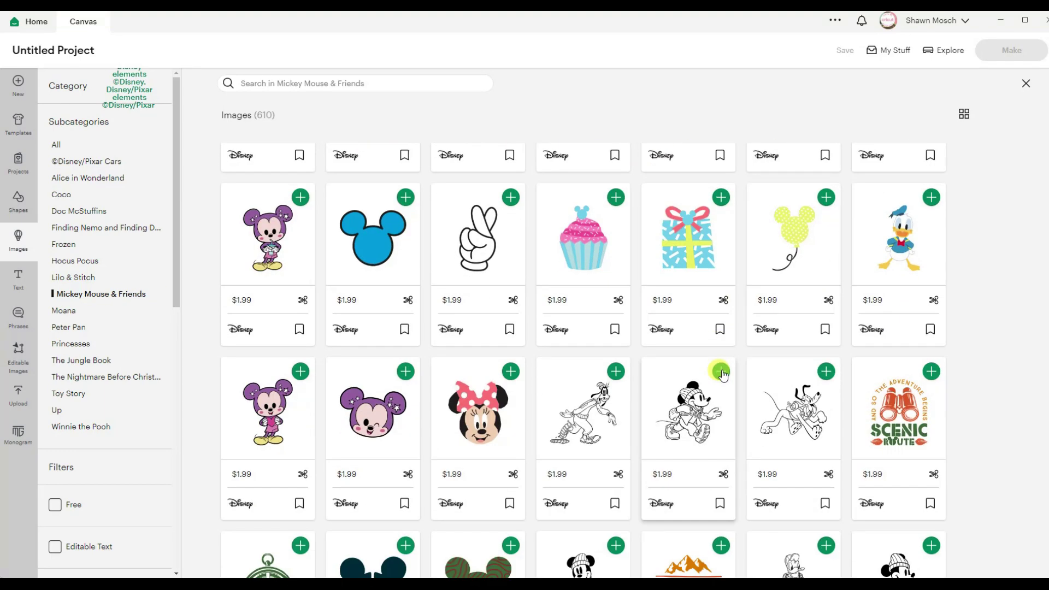
{"action": "scroll", "coordinate": [117, 372], "scroll_direction": "down", "scroll_amount": 4}
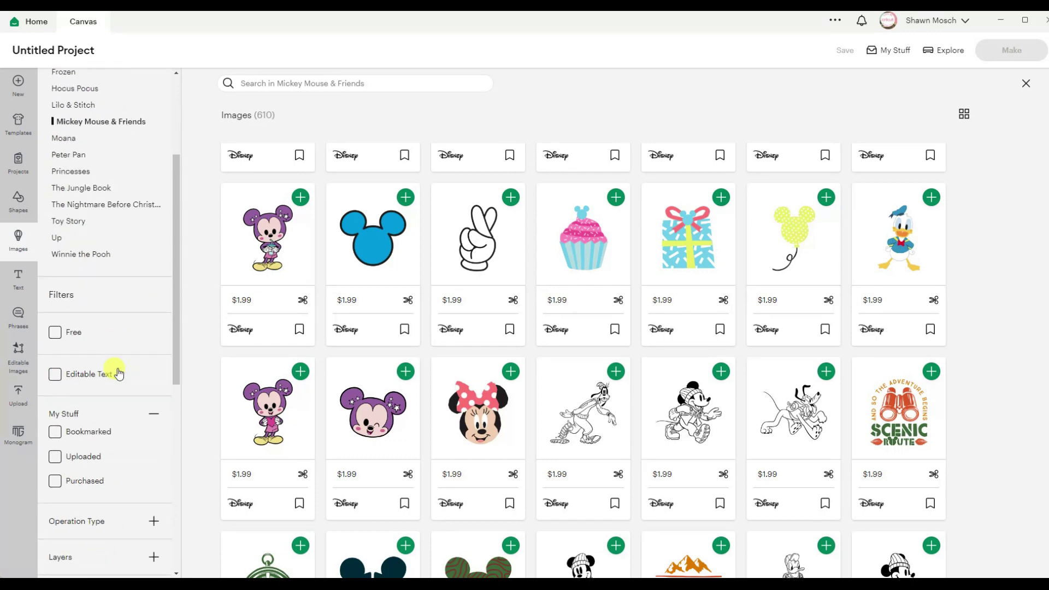
{"action": "left_click", "coordinate": [56, 433]}
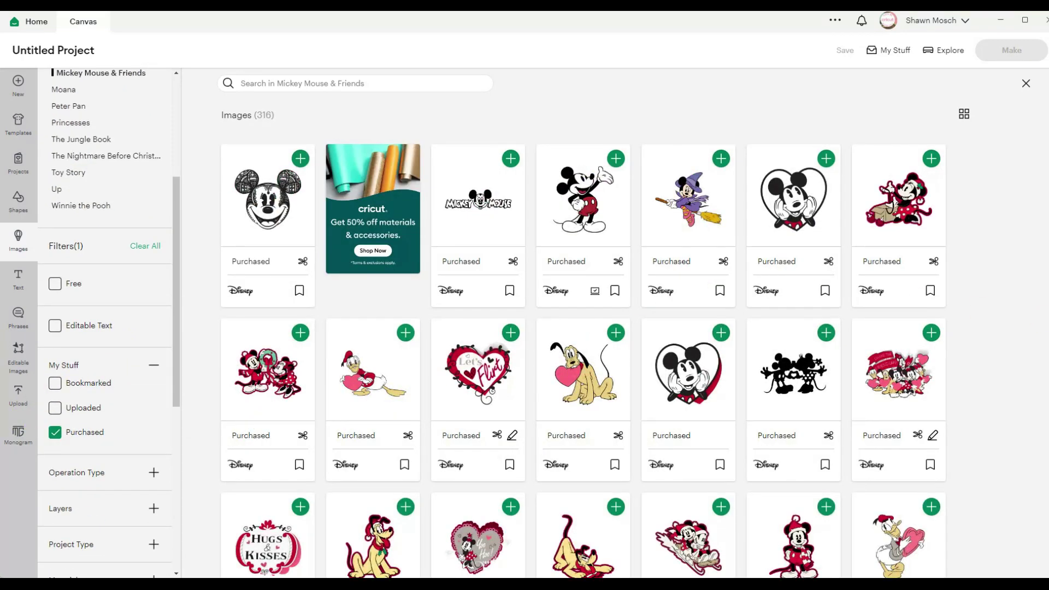
- Insert the red-and-black Mickey Mouse Symbol image onto the canvas
{"action": "scroll", "coordinate": [1026, 292], "scroll_direction": "down", "scroll_amount": 15}
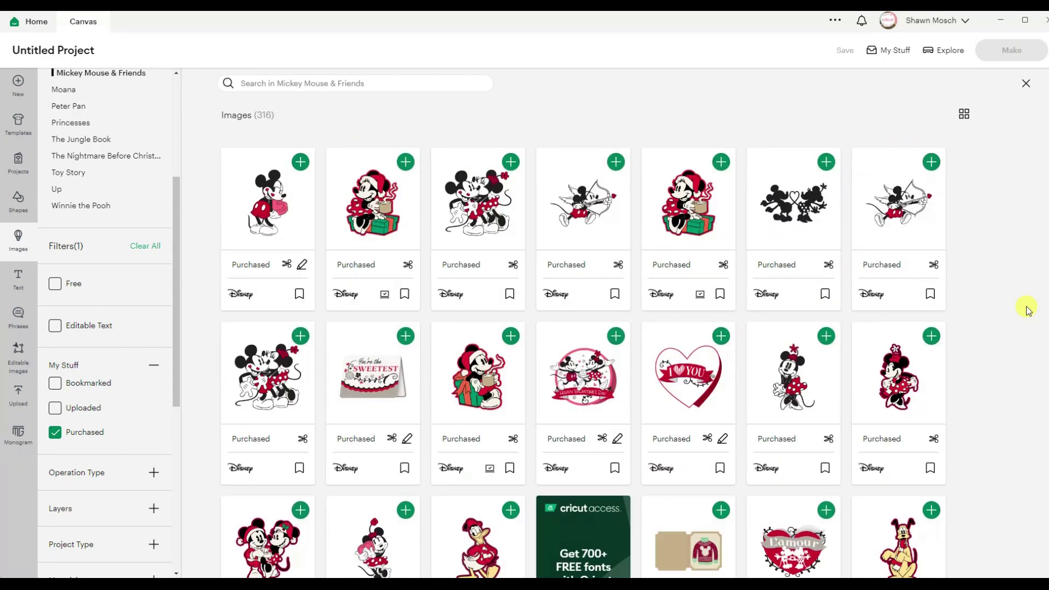
{"action": "scroll", "coordinate": [1026, 309], "scroll_direction": "down", "scroll_amount": 10}
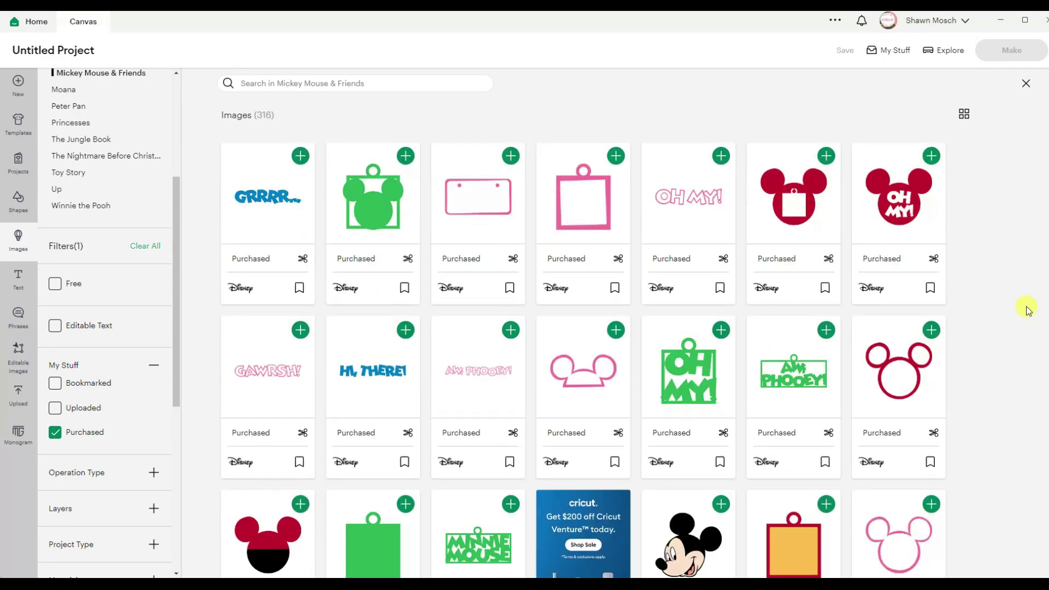
{"action": "scroll", "coordinate": [1026, 309], "scroll_direction": "down", "scroll_amount": 5}
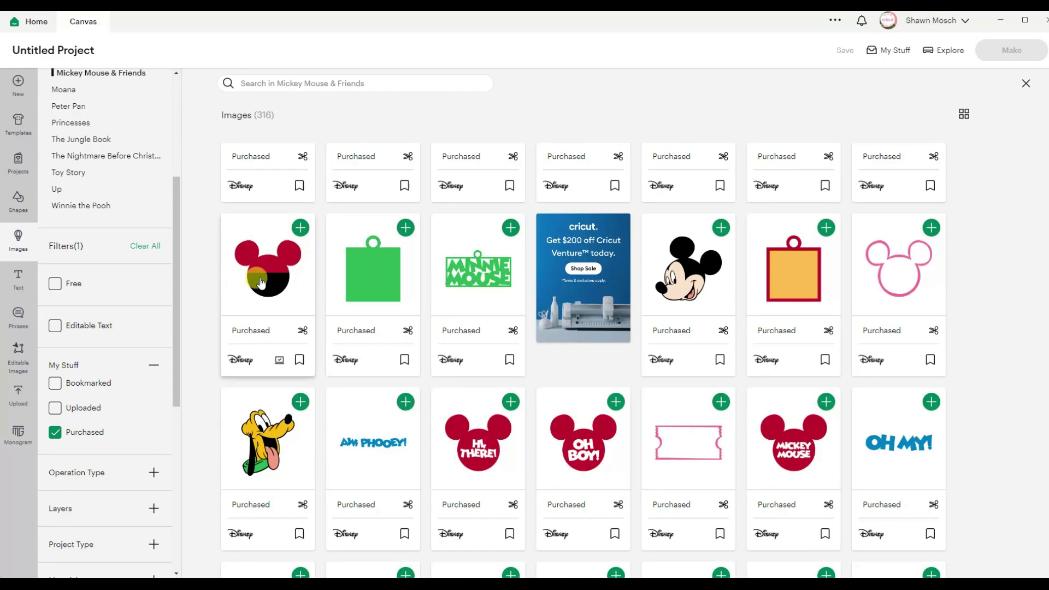
{"action": "left_click", "coordinate": [260, 280]}
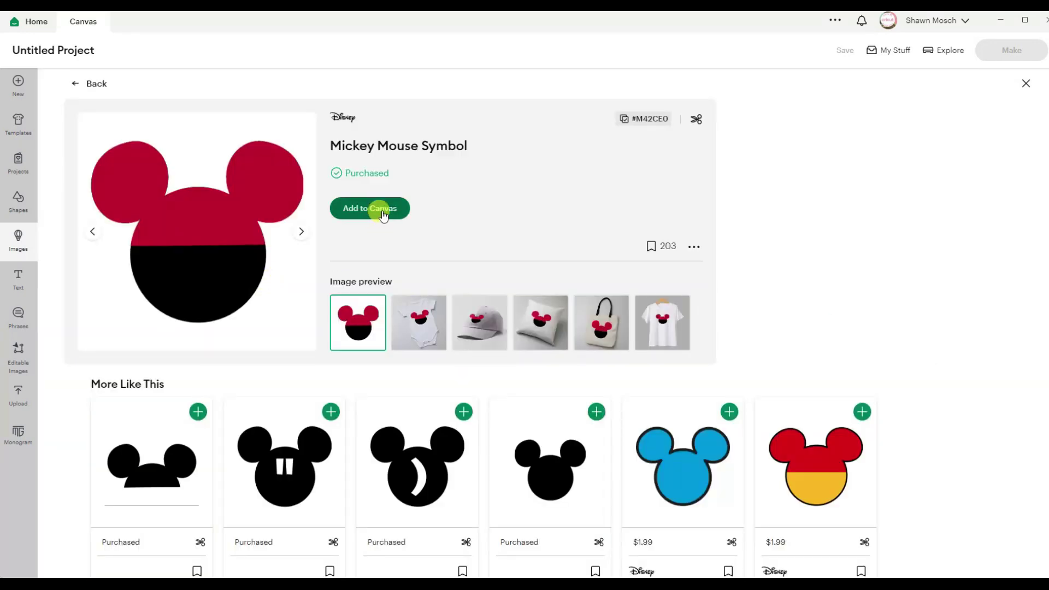
{"action": "left_click", "coordinate": [383, 211]}
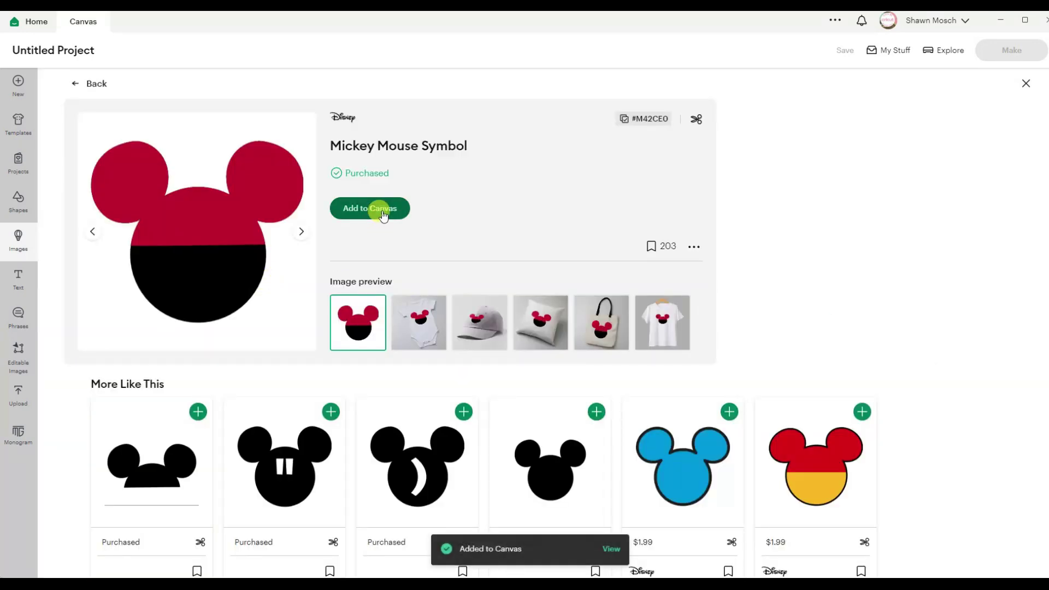
{"action": "left_click", "coordinate": [85, 86]}
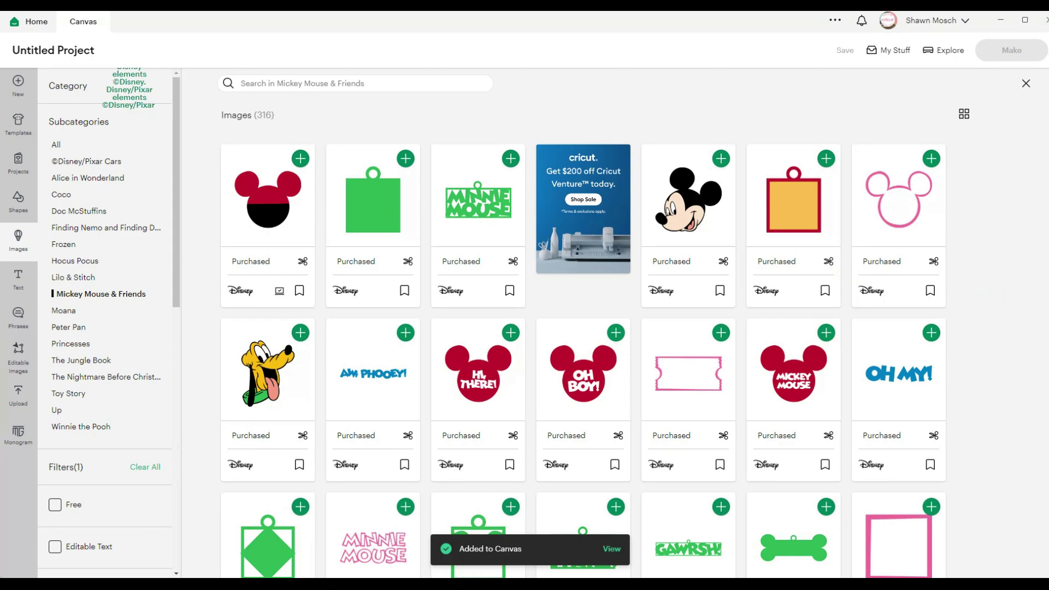
{"action": "scroll", "coordinate": [1034, 229], "scroll_direction": "down", "scroll_amount": 15}
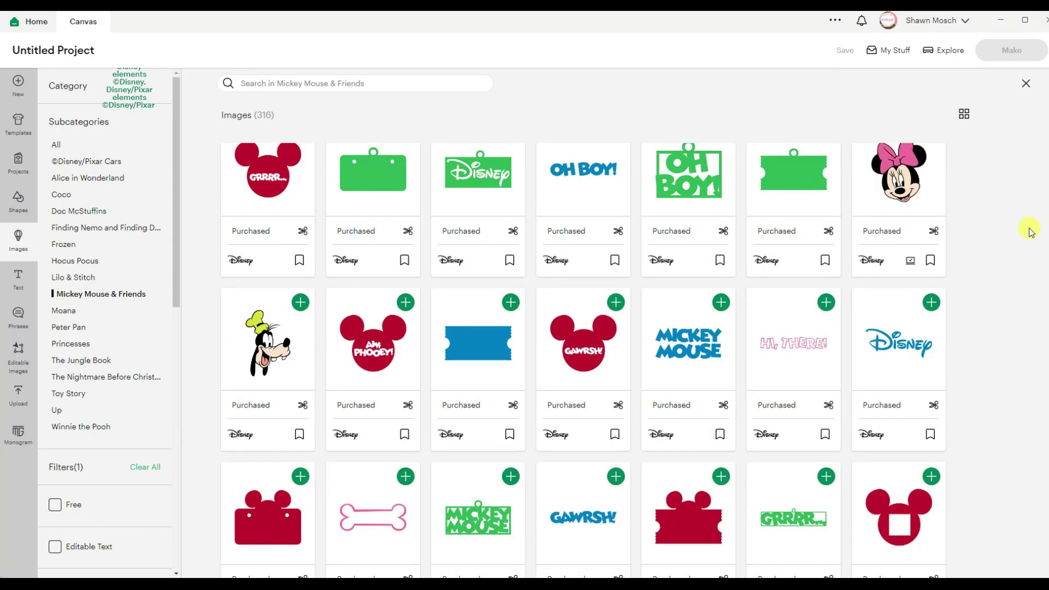
{"action": "scroll", "coordinate": [1029, 230], "scroll_direction": "down", "scroll_amount": 12}
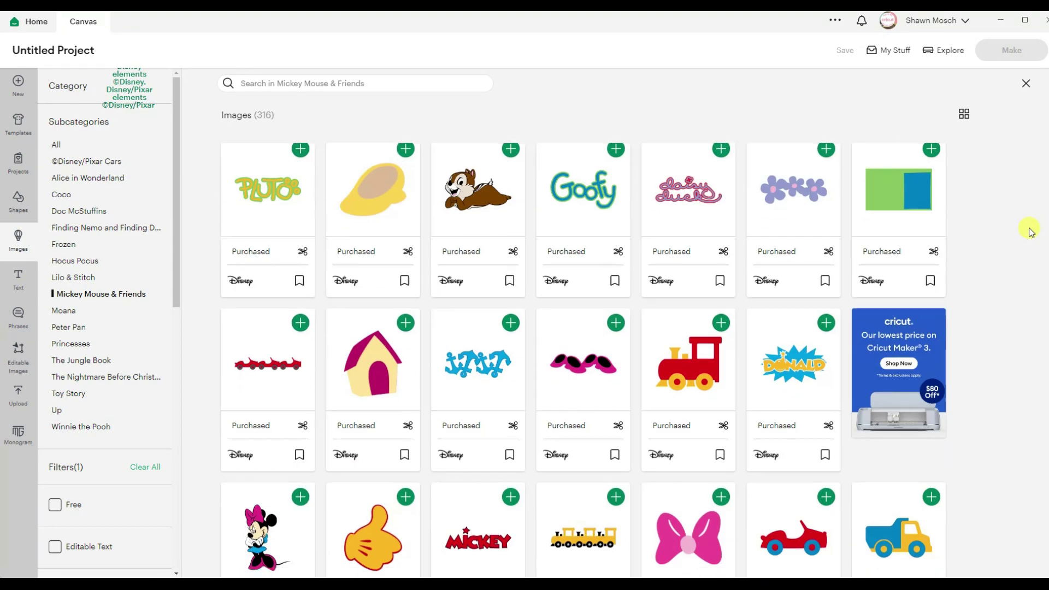
{"action": "left_click", "coordinate": [686, 288]}
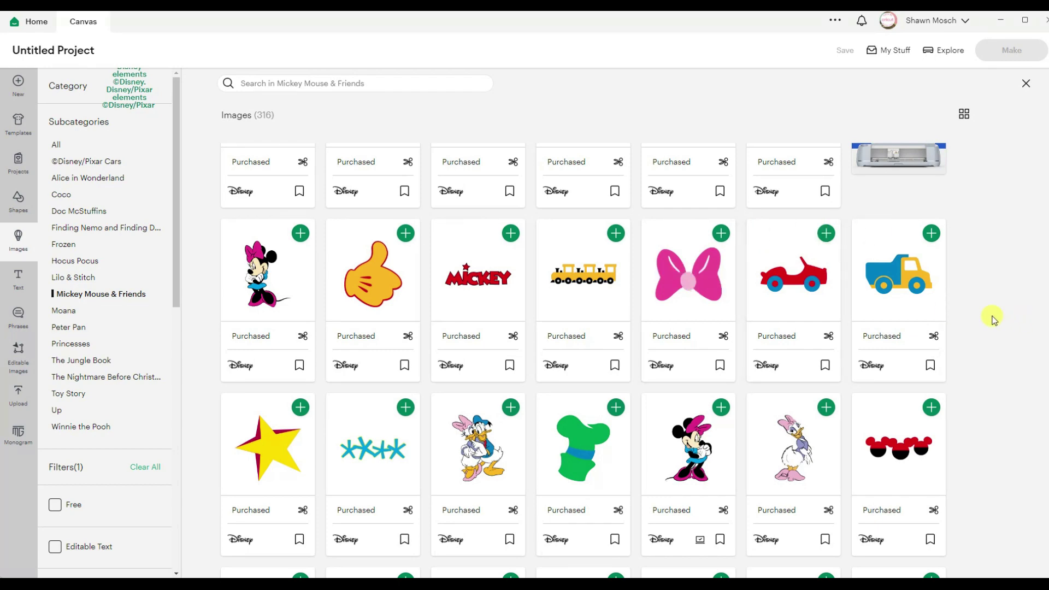
{"action": "scroll", "coordinate": [993, 319], "scroll_direction": "down", "scroll_amount": 8}
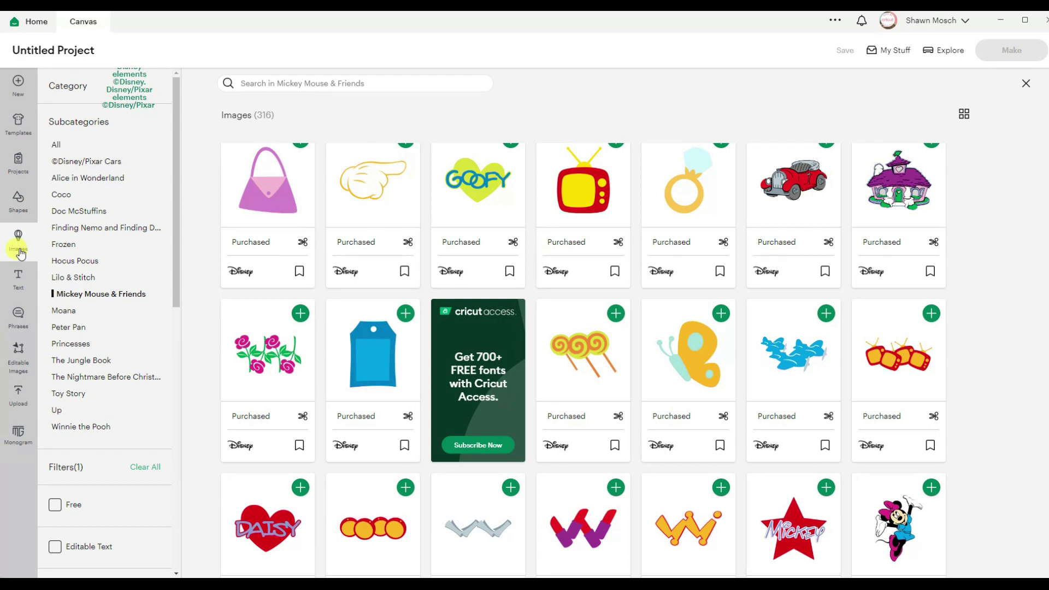
{"action": "left_click", "coordinate": [17, 244]}
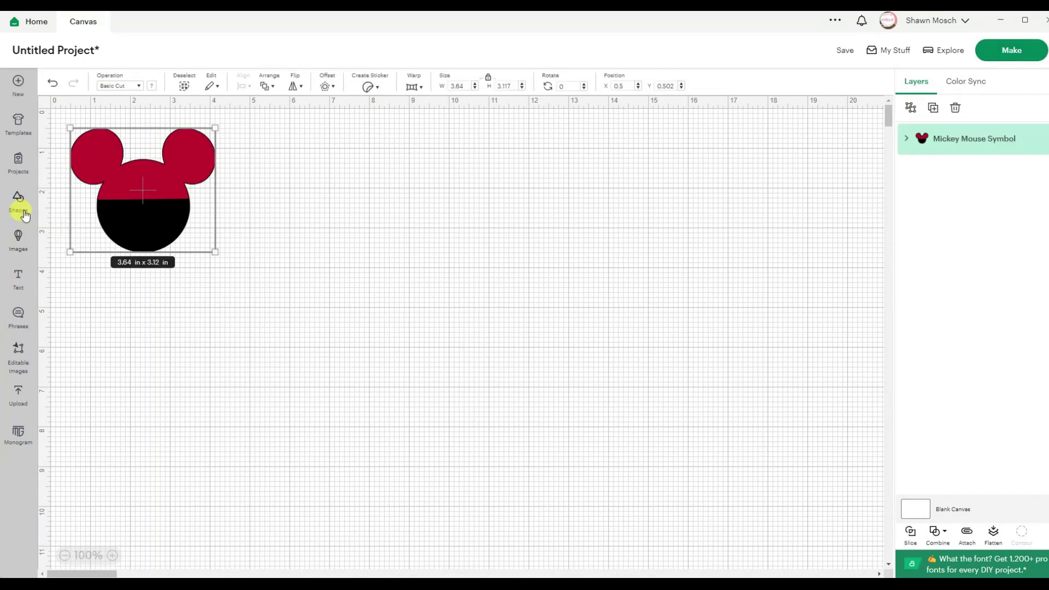
- Add a star shape, paste a second copy, and reopen the Downloads shirt photos
{"action": "left_click", "coordinate": [21, 210]}
{"action": "left_click", "coordinate": [116, 224]}
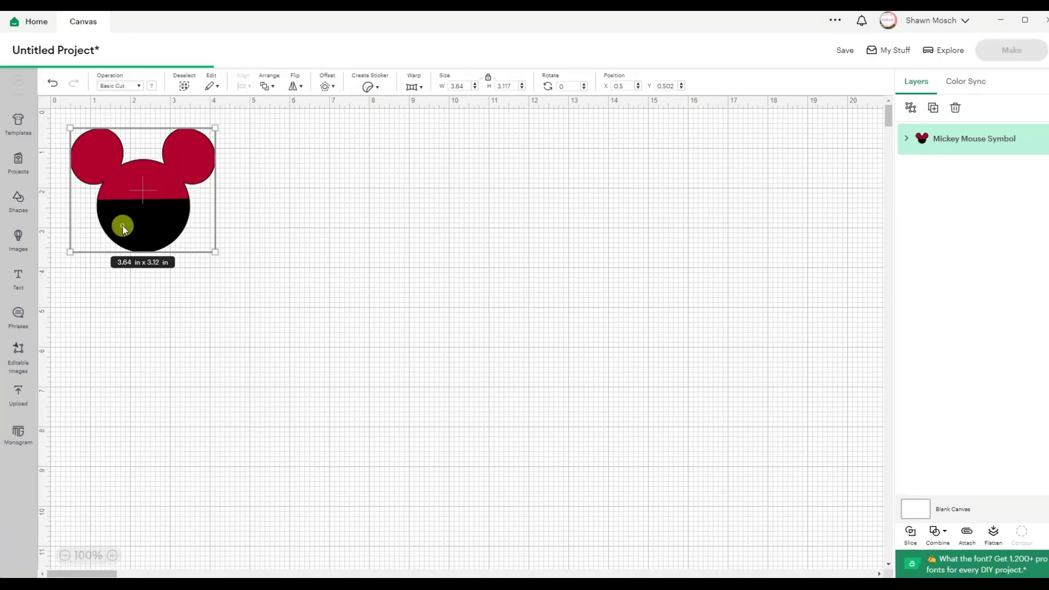
{"action": "key", "text": "ctrl+c"}
{"action": "key", "text": "ctrl+v"}
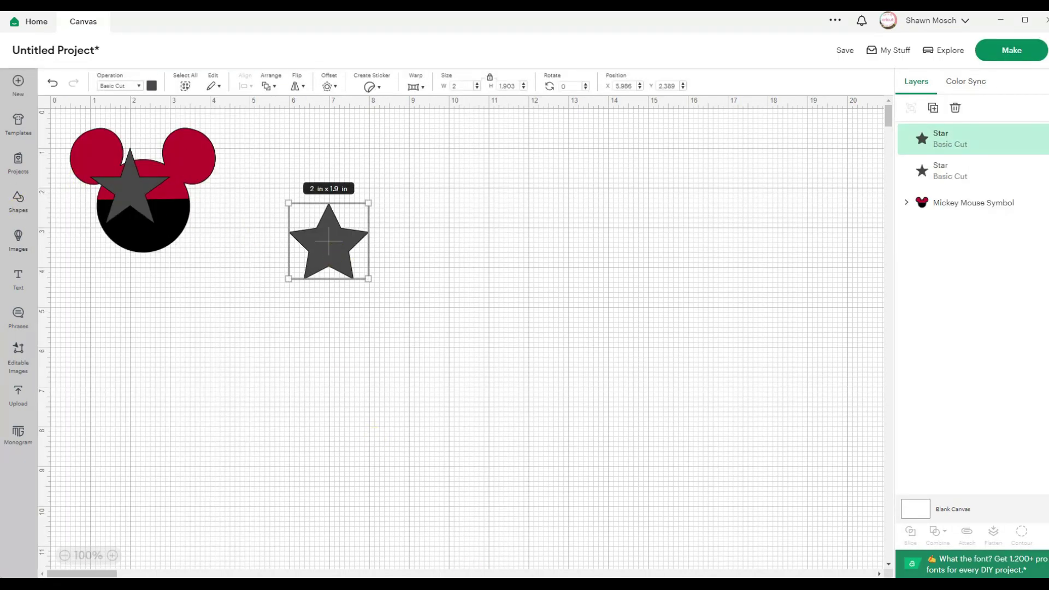
{"action": "left_click", "coordinate": [432, 562]}
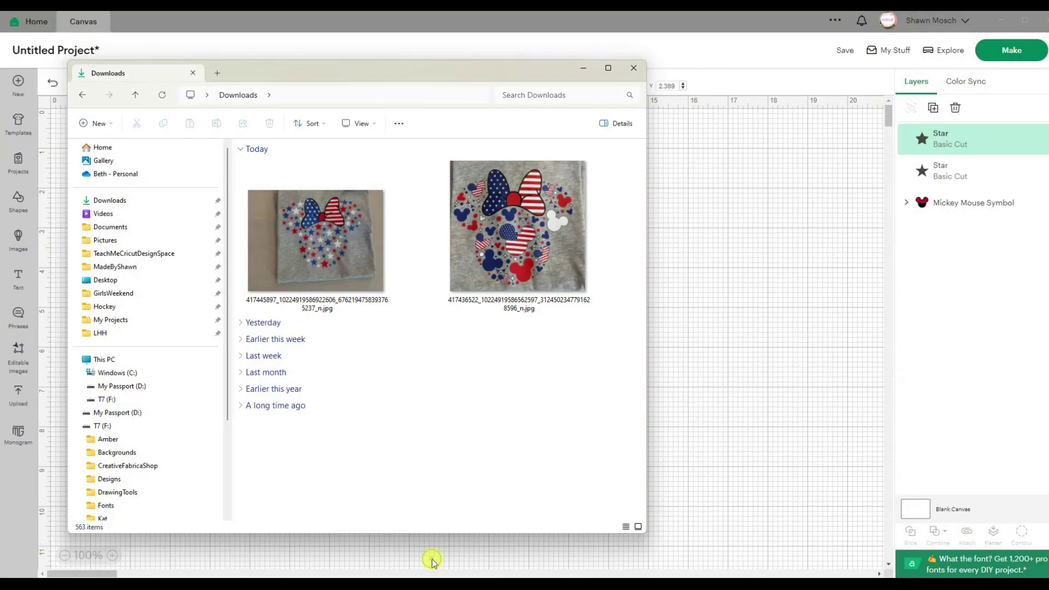
- View the star-heart shirt photo in Photos, then close it and the Downloads window
{"action": "left_click", "coordinate": [331, 251]}
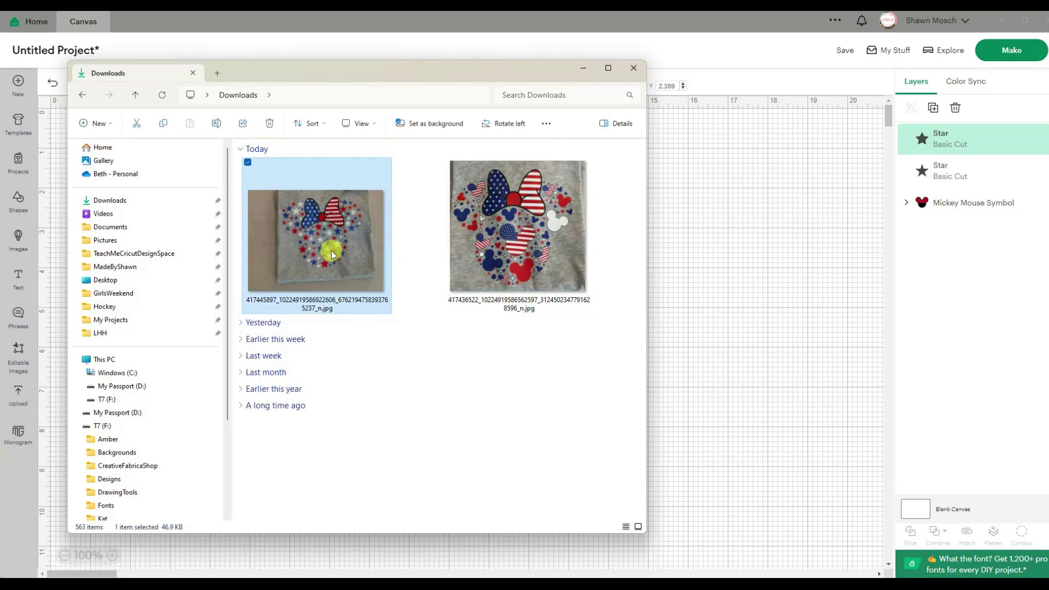
{"action": "double_click", "coordinate": [331, 250]}
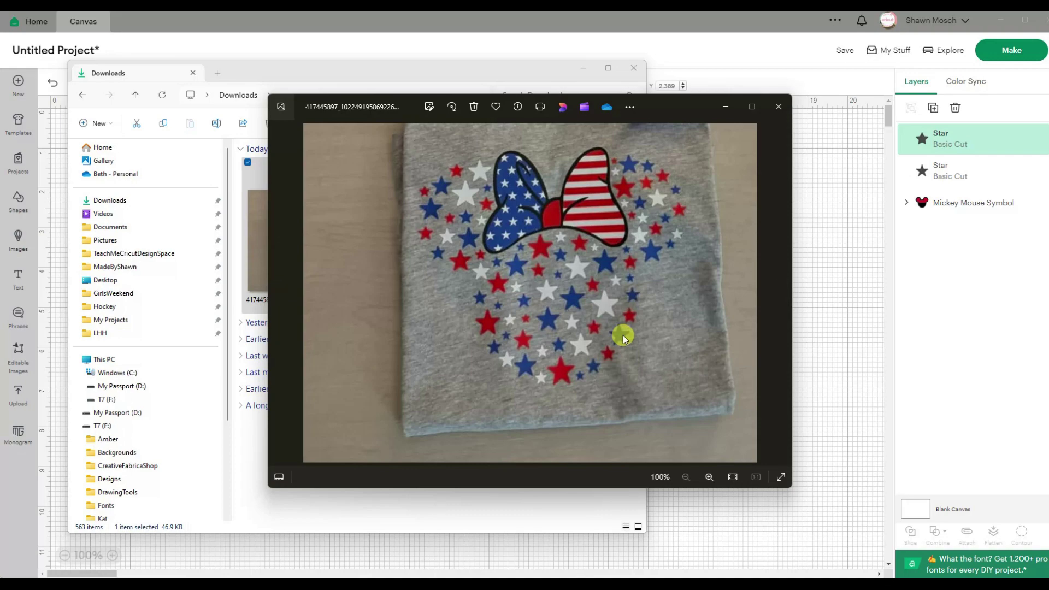
{"action": "left_click", "coordinate": [779, 107]}
{"action": "left_click", "coordinate": [583, 68]}
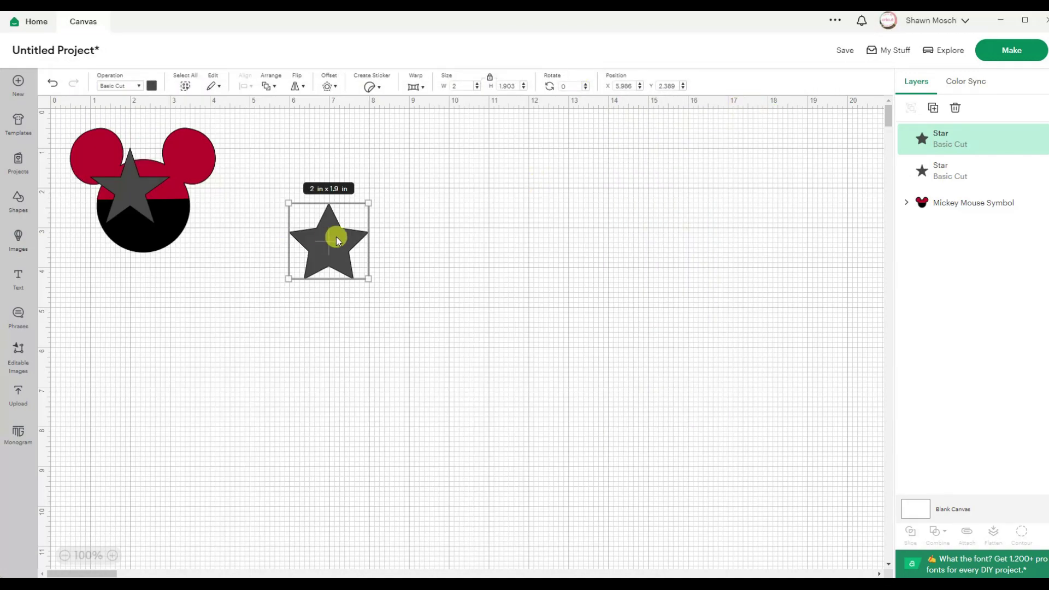
- Delete the extra star, centre Mickey on the canvas, and set his width to 10 in
{"action": "key", "text": "Delete"}
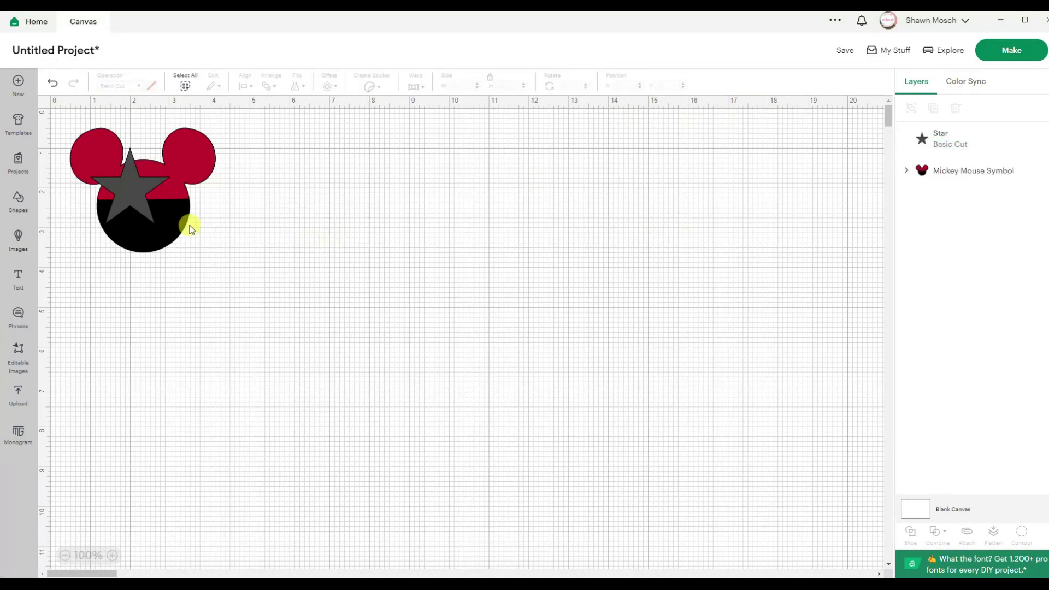
{"action": "left_click_drag", "start_coordinate": [187, 226], "coordinate": [394, 284]}
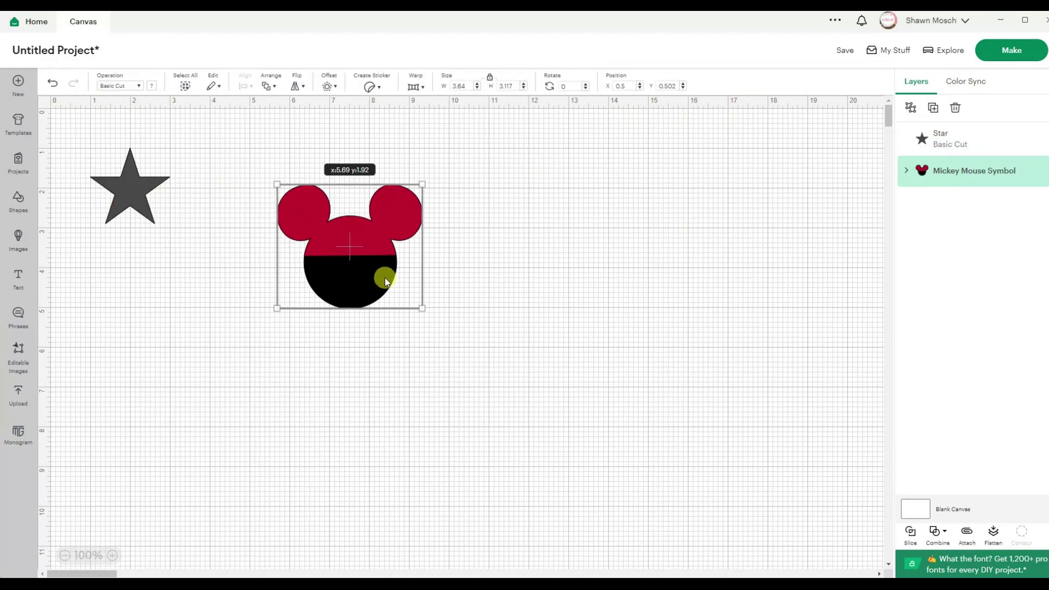
{"action": "left_click", "coordinate": [464, 86]}
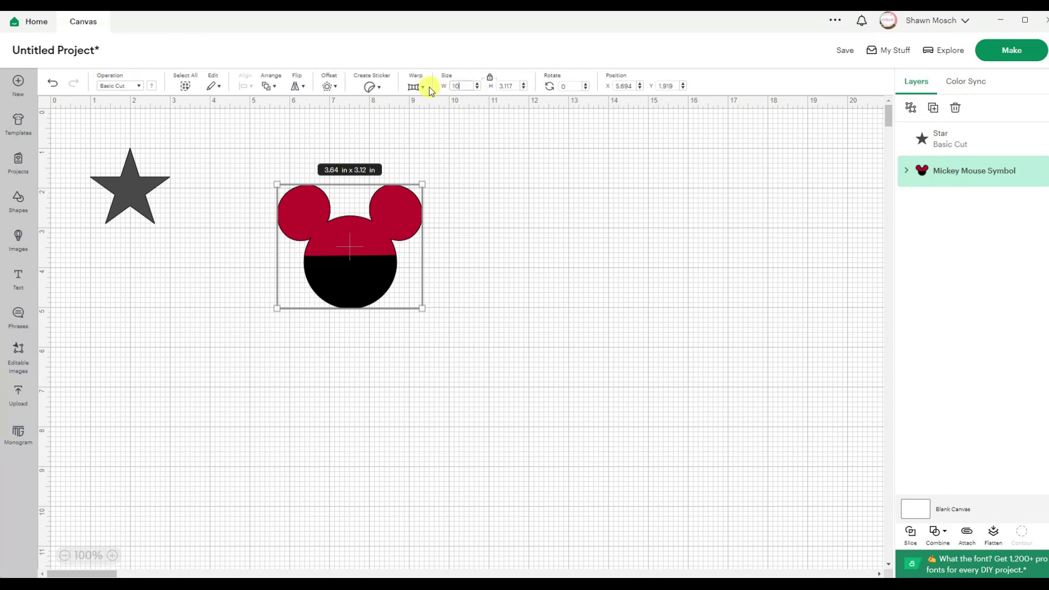
{"action": "key", "text": "Return"}
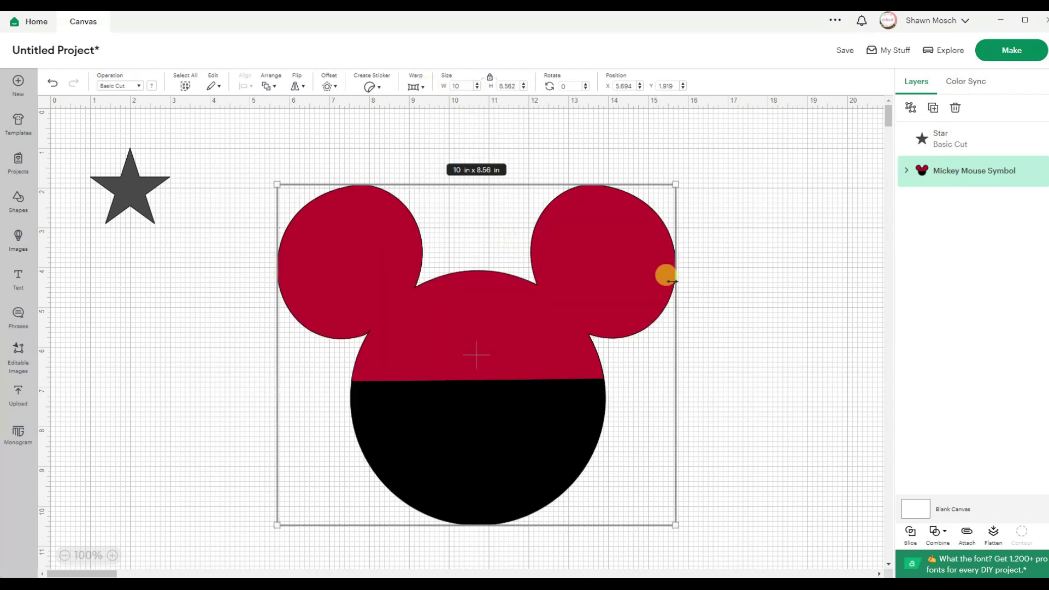
{"action": "left_click", "coordinate": [758, 298]}
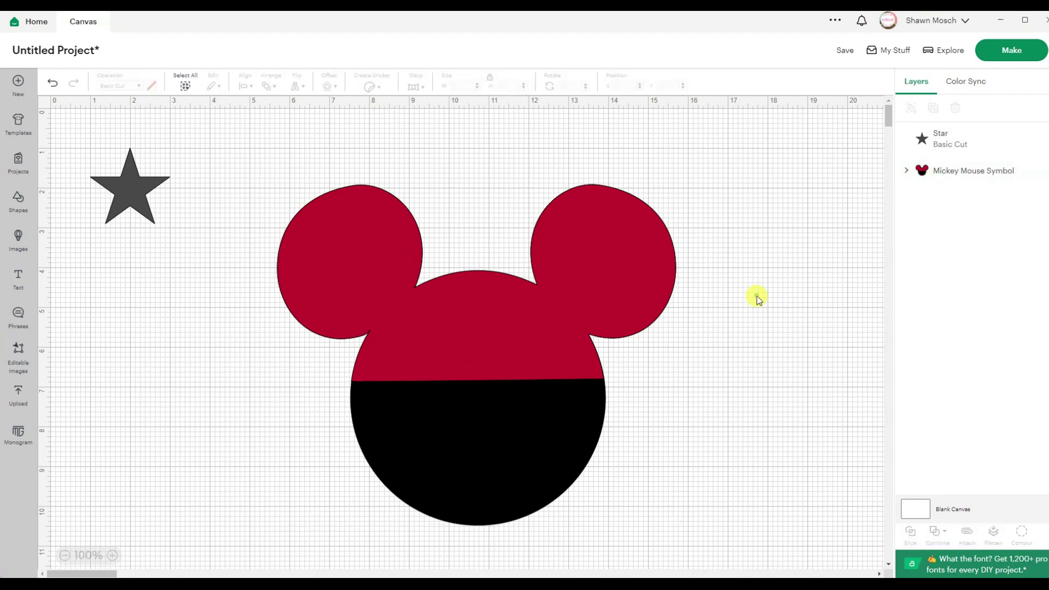
- Ungroup Mickey and delete the red and hidden sub-layers, leaving one solid black layer
{"action": "left_click", "coordinate": [907, 171]}
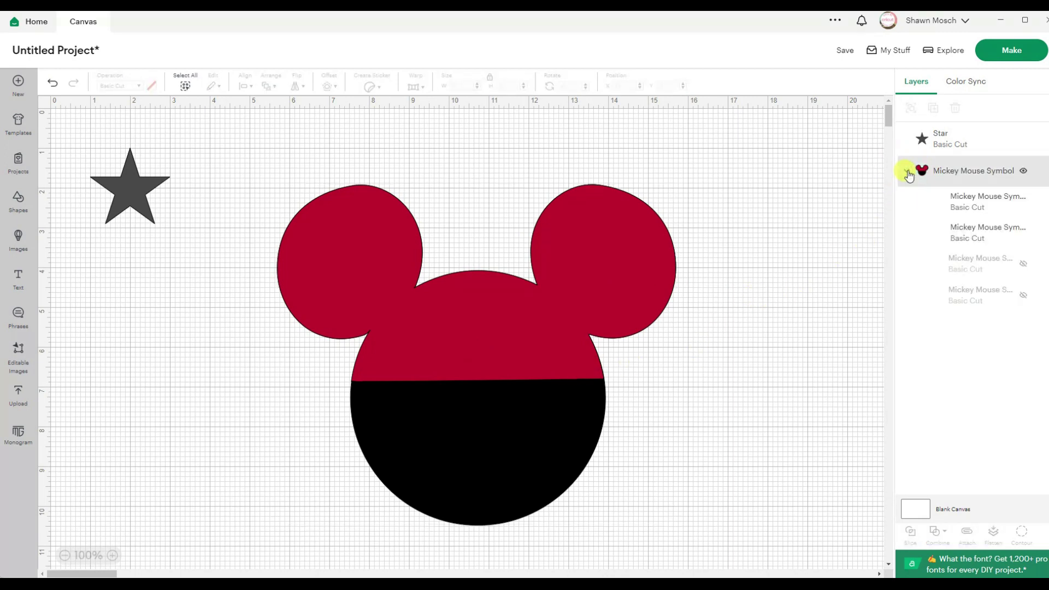
{"action": "left_click", "coordinate": [967, 207]}
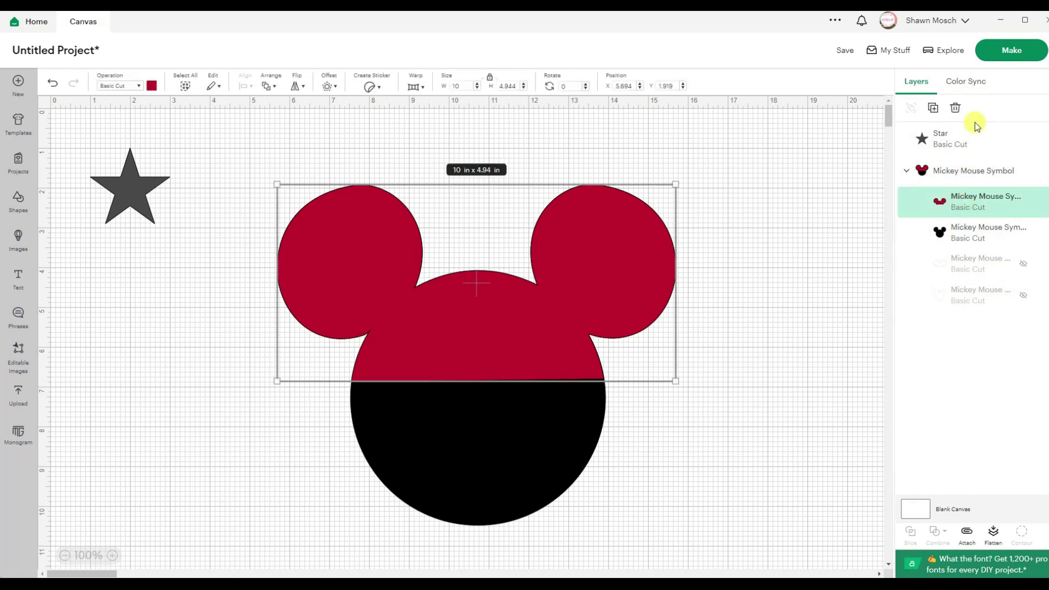
{"action": "left_click", "coordinate": [955, 107]}
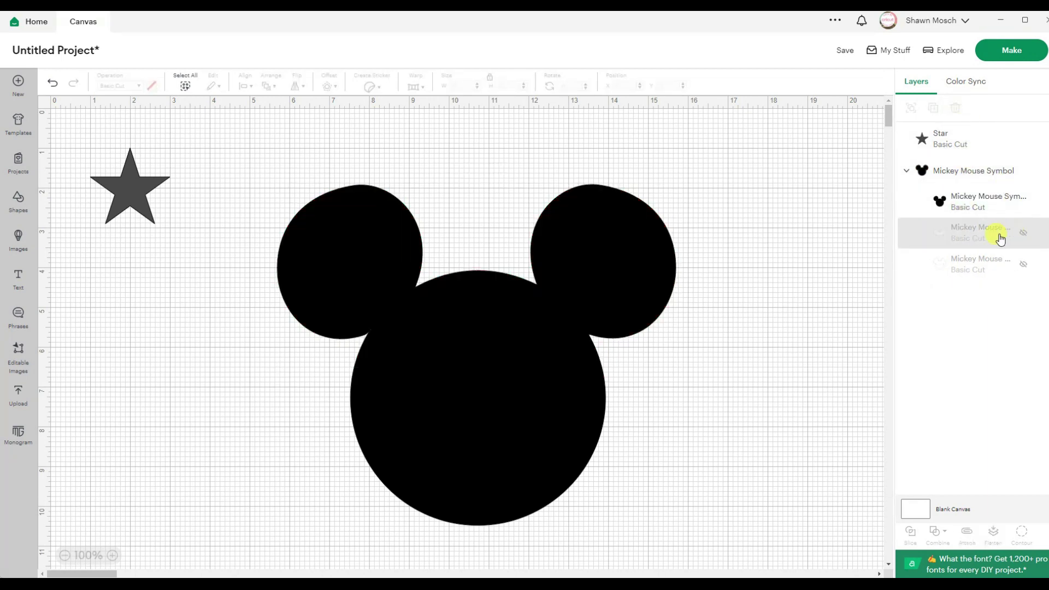
{"action": "left_click", "coordinate": [993, 238]}
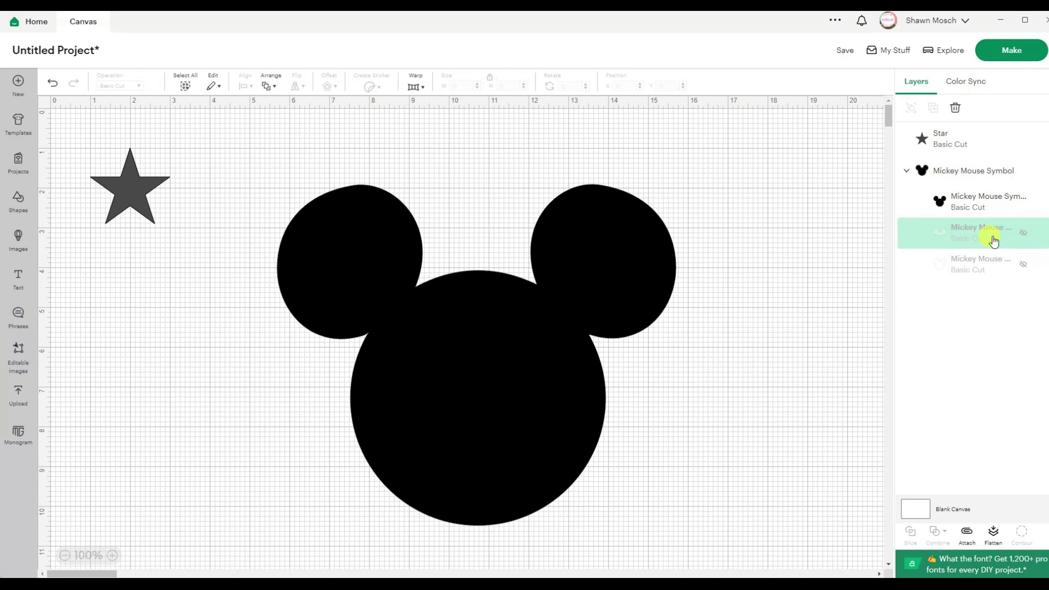
{"action": "left_click", "coordinate": [956, 109]}
{"action": "left_click", "coordinate": [976, 227]}
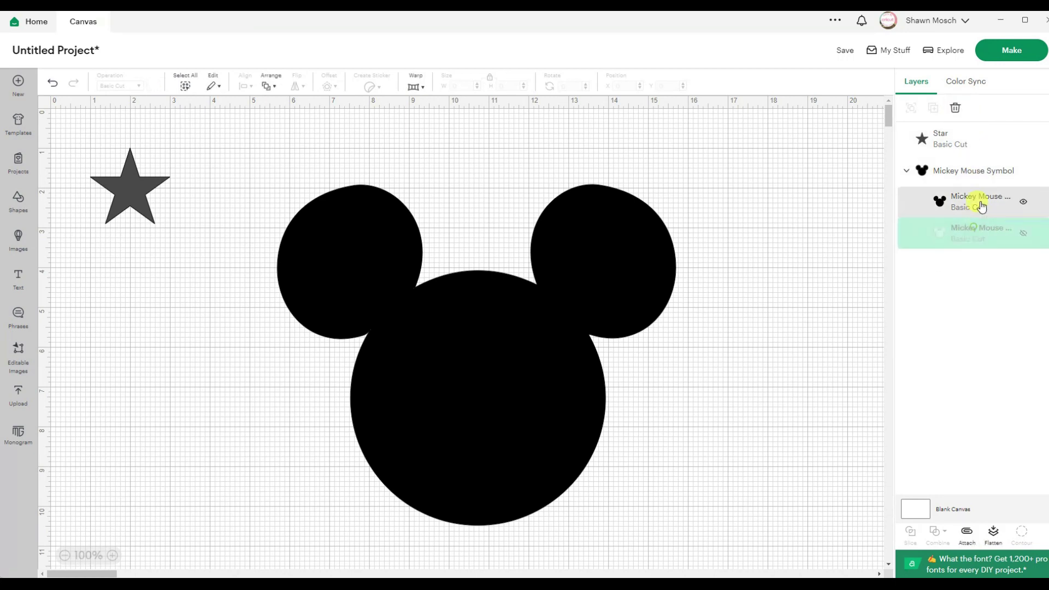
{"action": "left_click", "coordinate": [955, 108]}
{"action": "left_click", "coordinate": [971, 174]}
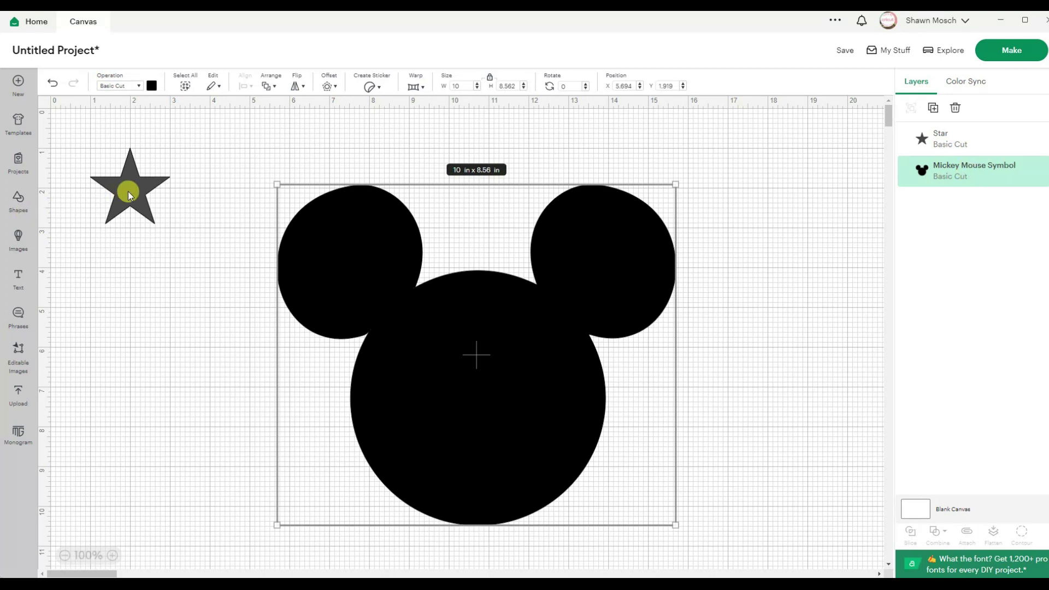
{"action": "left_click", "coordinate": [129, 192]}
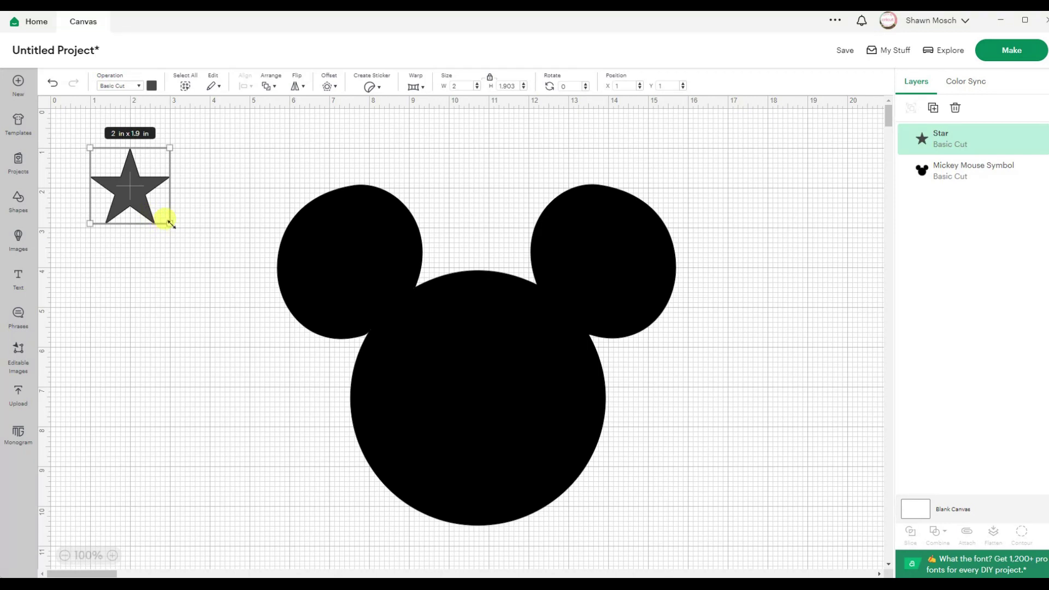
- Shrink the star to 0.95 x 0.9 in on Mickey's upper head, checking the reference photo
{"action": "left_click_drag", "start_coordinate": [169, 224], "coordinate": [418, 314]}
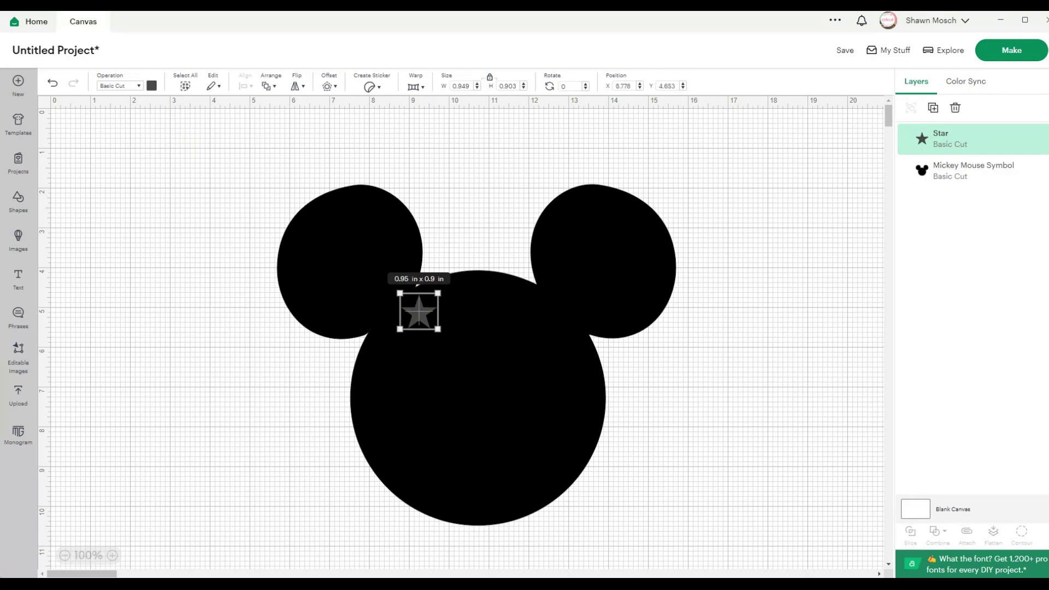
{"action": "left_click", "coordinate": [434, 541]}
{"action": "double_click", "coordinate": [312, 258]}
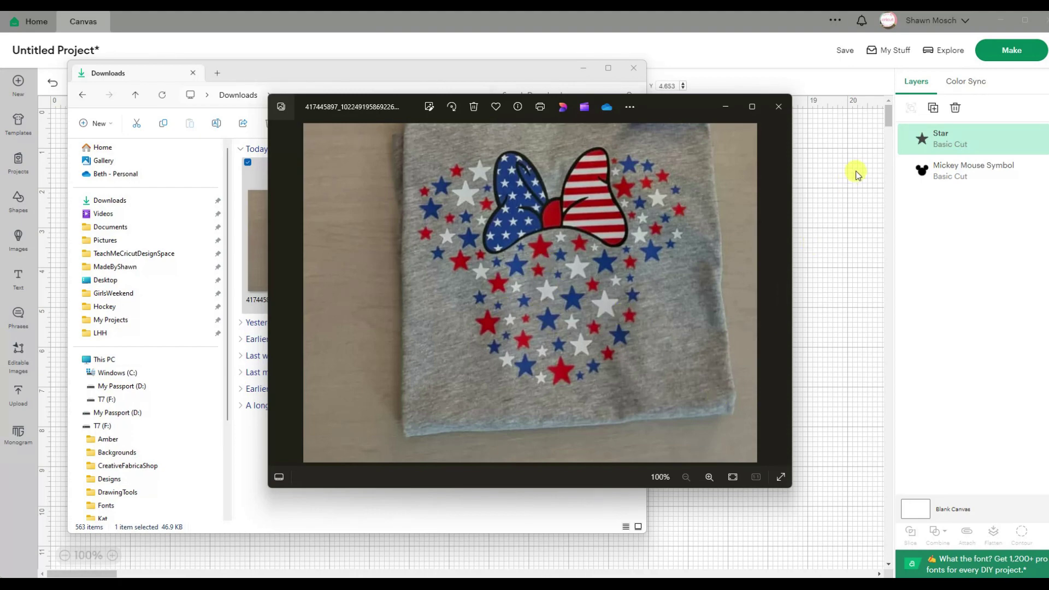
{"action": "left_click", "coordinate": [582, 68]}
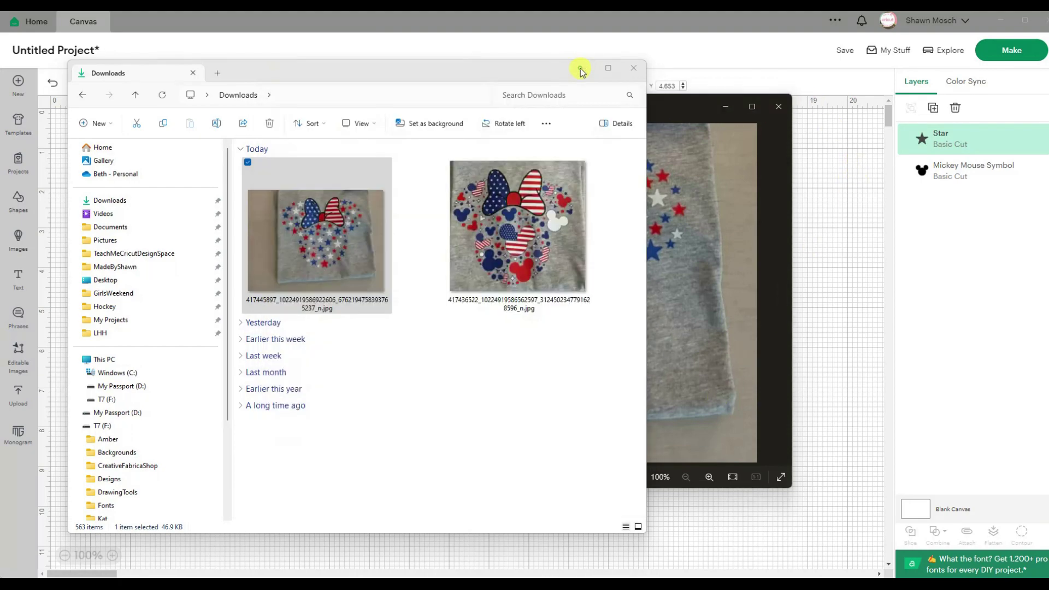
{"action": "left_click", "coordinate": [725, 106]}
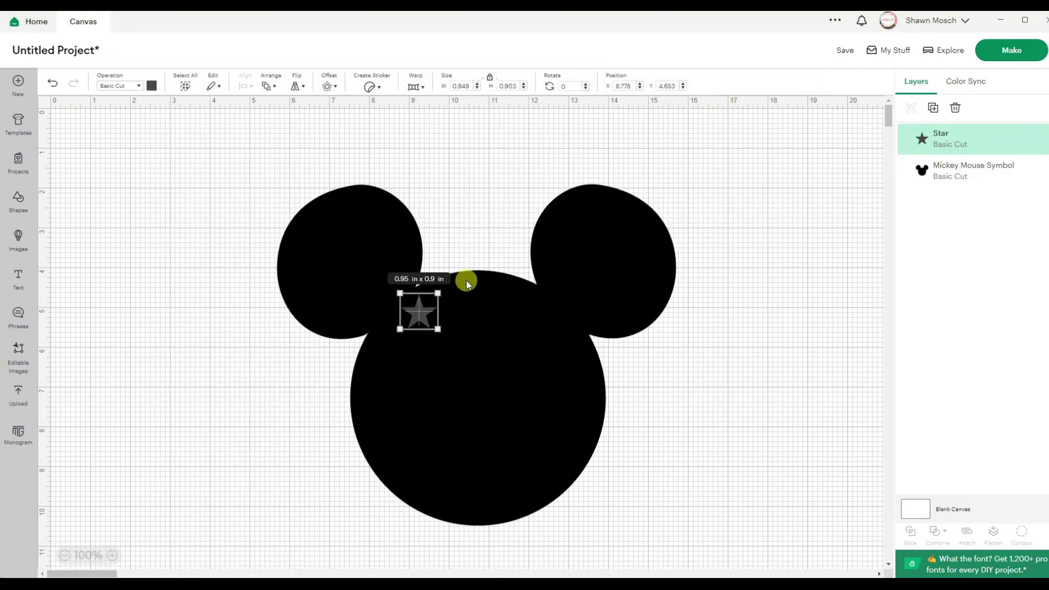
- Colour the star blue, duplicate it as a red star, and duplicate once more
{"action": "left_click", "coordinate": [152, 86]}
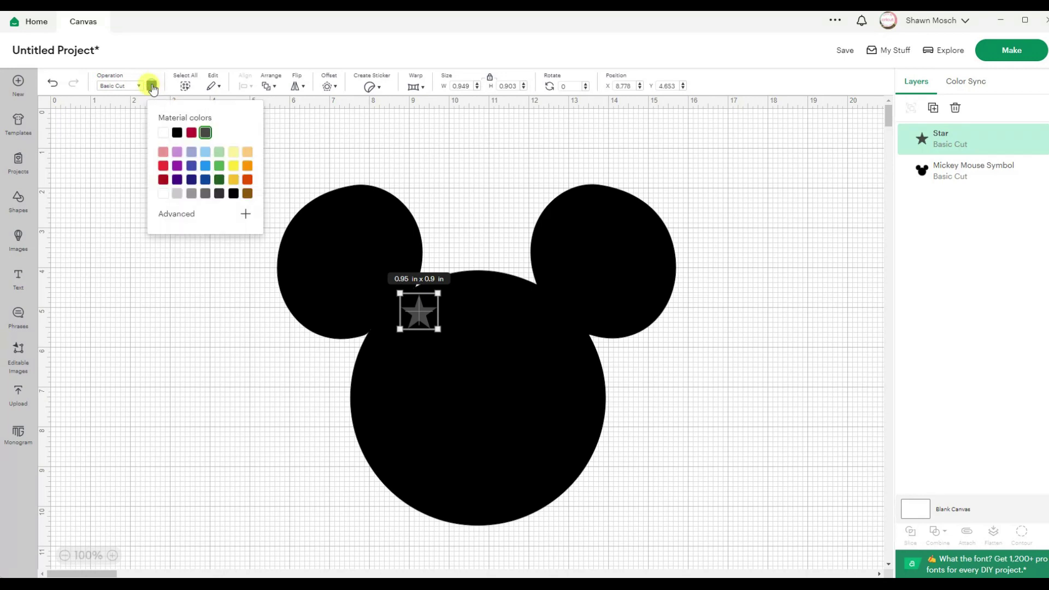
{"action": "left_click", "coordinate": [191, 165]}
{"action": "left_click_drag", "start_coordinate": [420, 314], "coordinate": [149, 267]}
{"action": "key", "text": "ctrl+d"}
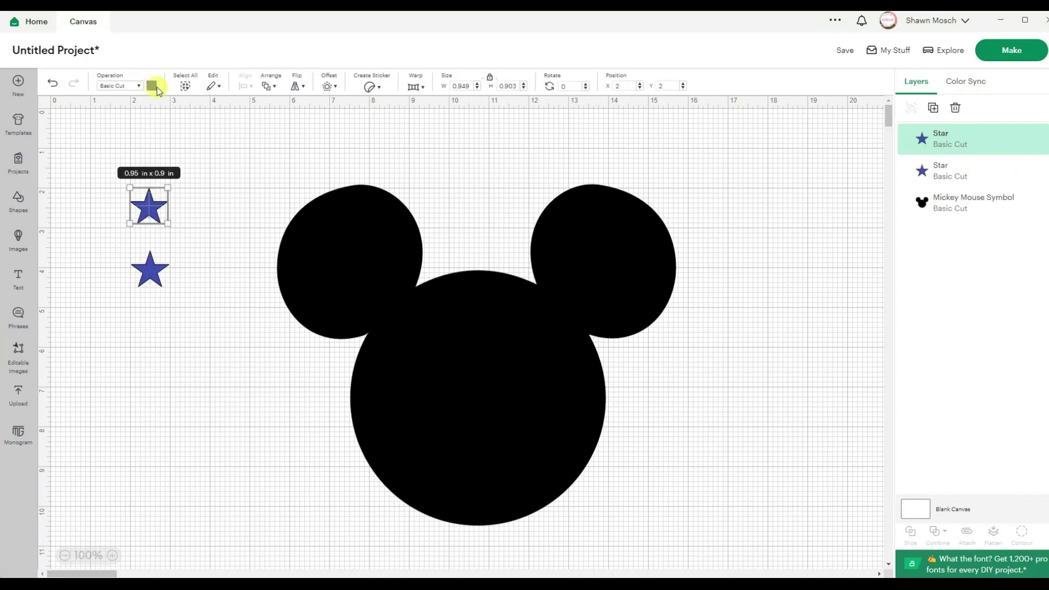
{"action": "left_click", "coordinate": [152, 86]}
{"action": "left_click", "coordinate": [160, 168]}
{"action": "left_click", "coordinate": [192, 288]}
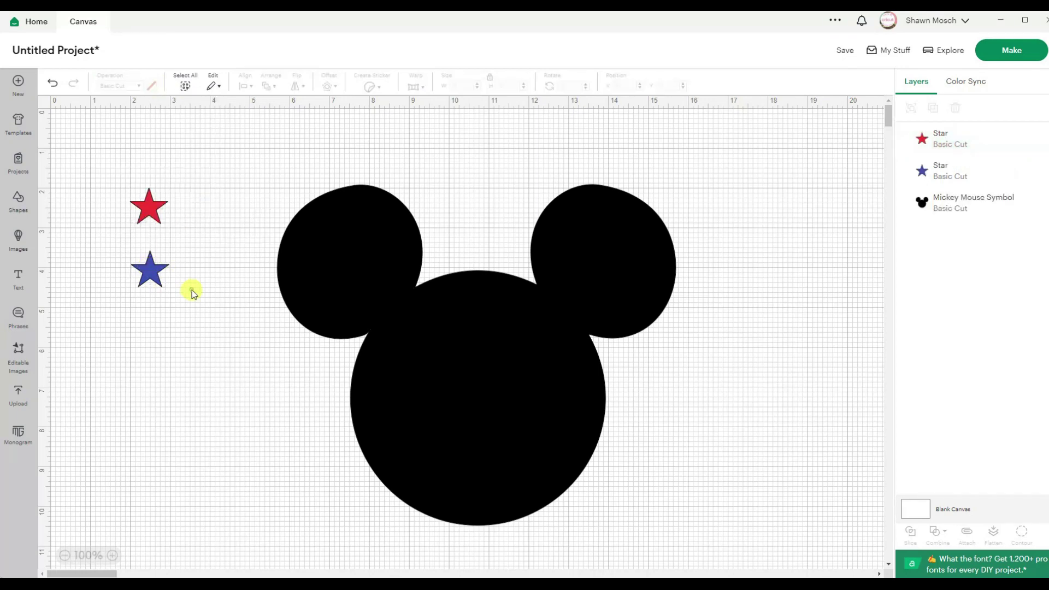
{"action": "left_click", "coordinate": [148, 206]}
{"action": "key", "text": "ctrl+d"}
{"action": "left_click_drag", "start_coordinate": [170, 225], "coordinate": [195, 238]}
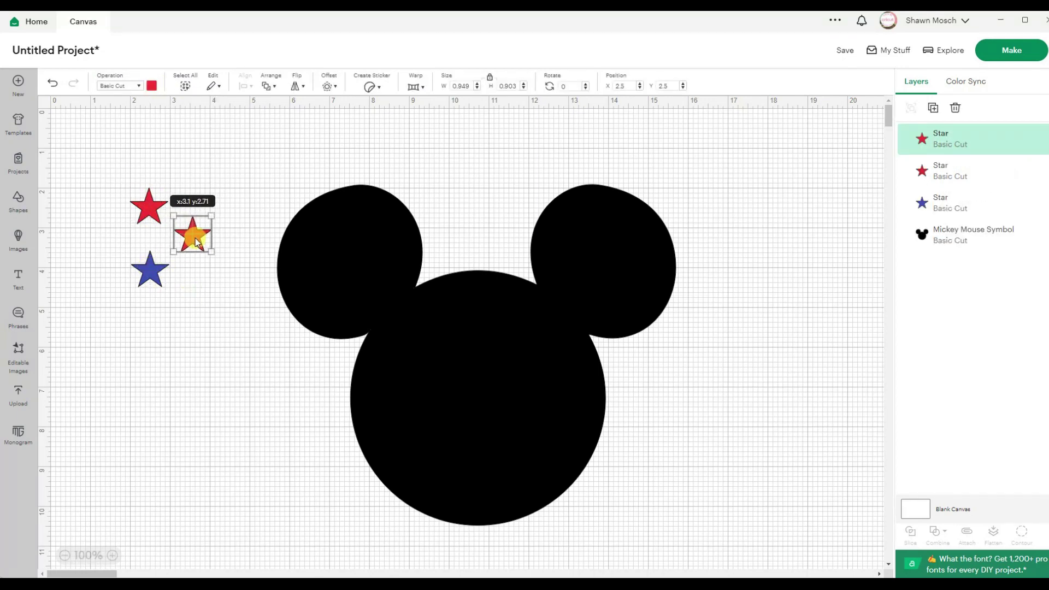
- Colour the third star white and place the white, blue and red stars onto Mickey
{"action": "left_click", "coordinate": [152, 86]}
{"action": "left_click", "coordinate": [202, 131]}
{"action": "left_click", "coordinate": [205, 326]}
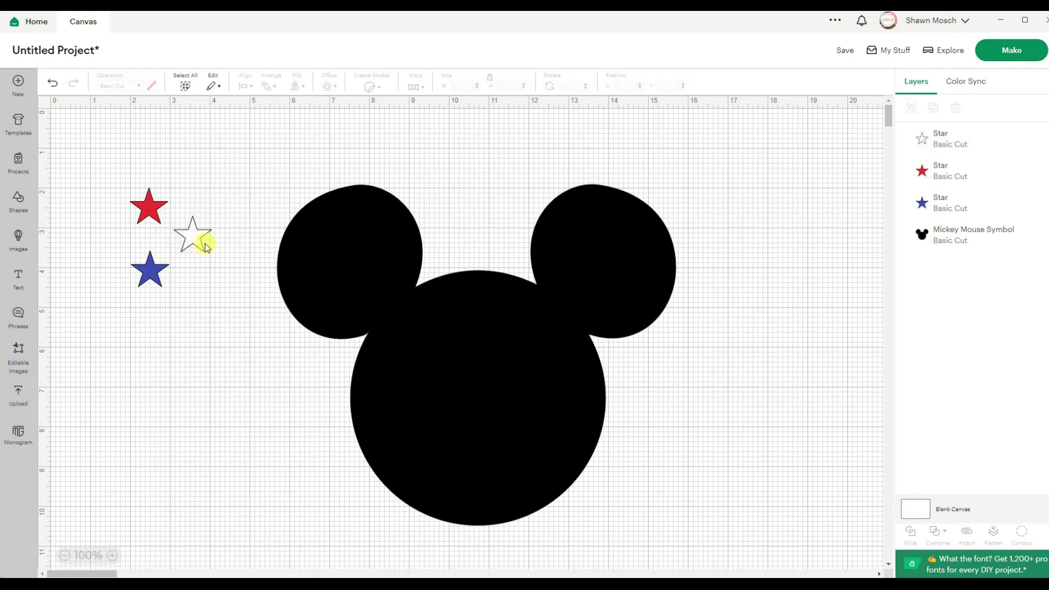
{"action": "left_click_drag", "start_coordinate": [204, 243], "coordinate": [542, 311]}
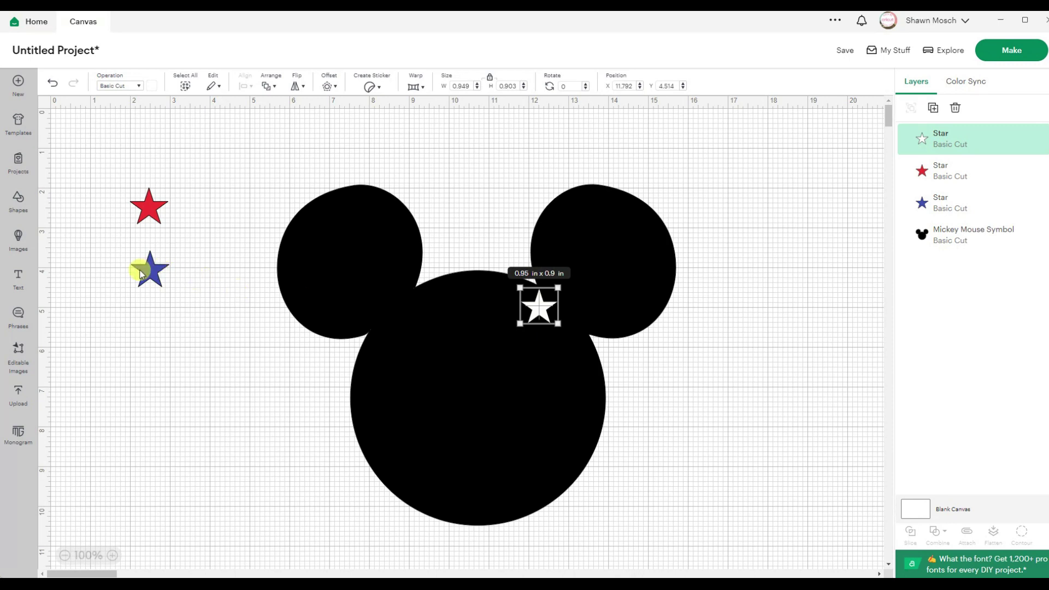
{"action": "left_click_drag", "start_coordinate": [148, 274], "coordinate": [448, 375]}
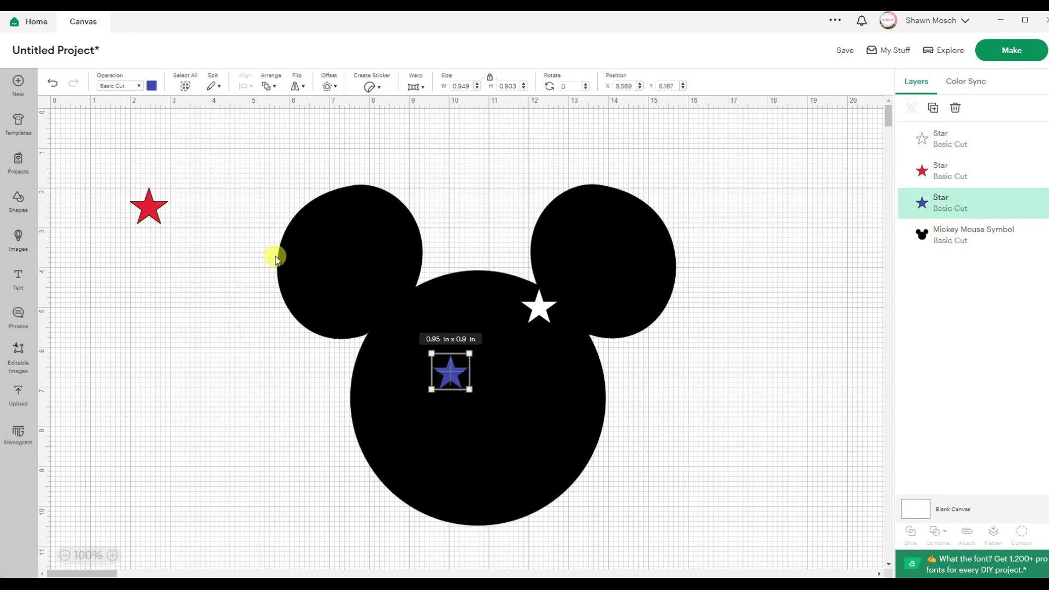
{"action": "left_click_drag", "start_coordinate": [150, 207], "coordinate": [379, 327]}
{"action": "left_click", "coordinate": [972, 141]}
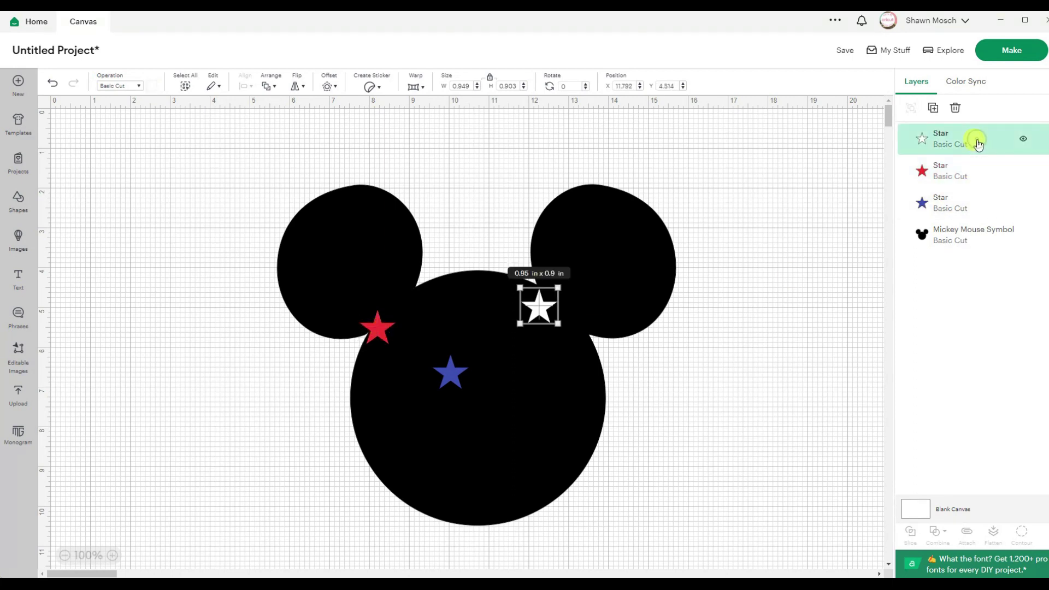
- Duplicate and enlarge the three stars, placing white and red on the face, blue on the right ear
{"action": "left_click", "coordinate": [978, 176], "text": "shift"}
{"action": "left_click", "coordinate": [976, 205], "text": "shift"}
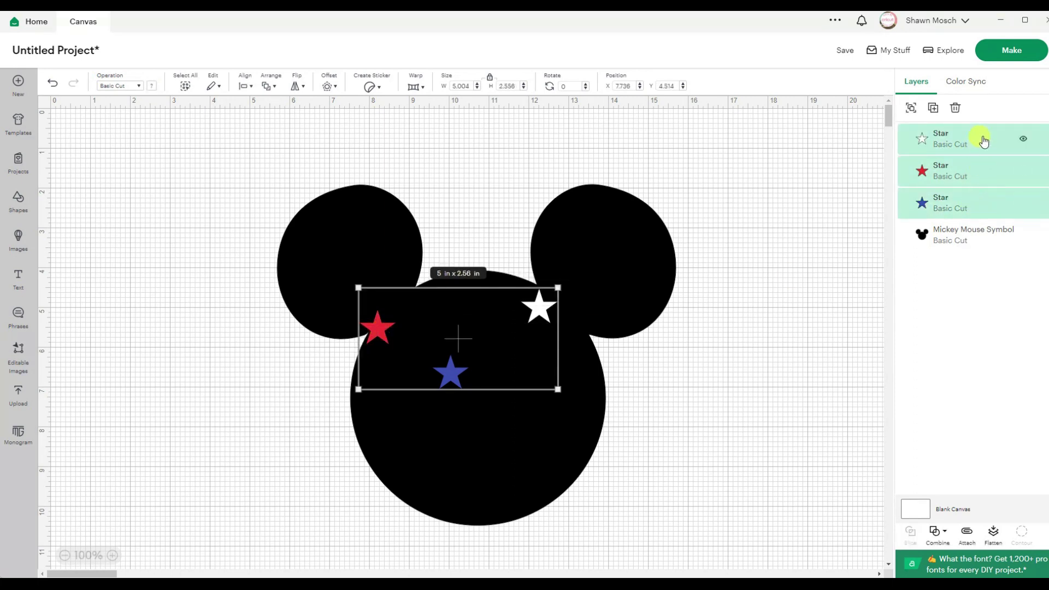
{"action": "left_click", "coordinate": [934, 108]}
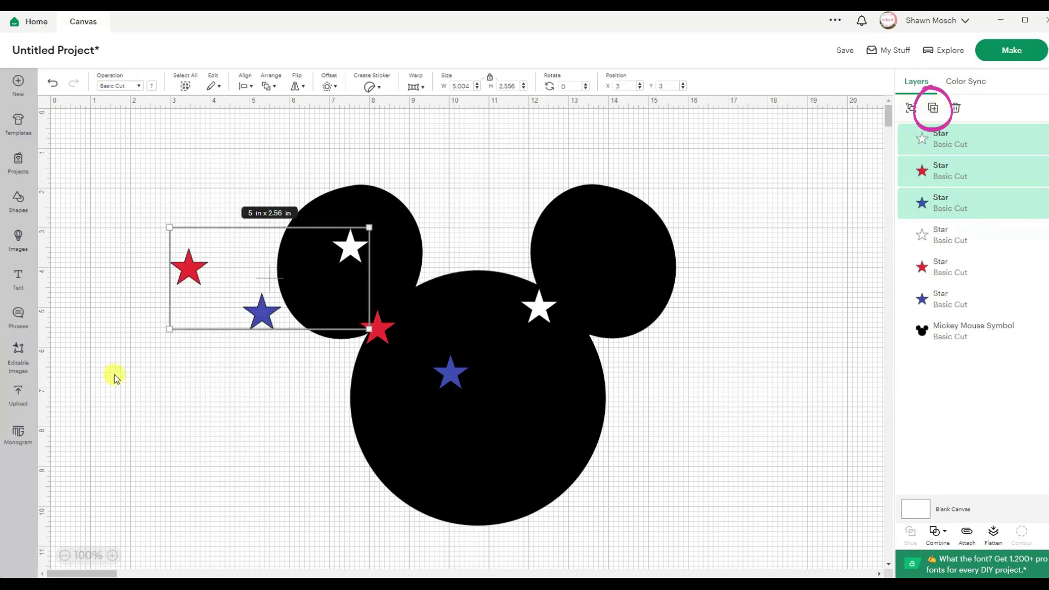
{"action": "left_click_drag", "start_coordinate": [265, 317], "coordinate": [155, 265]}
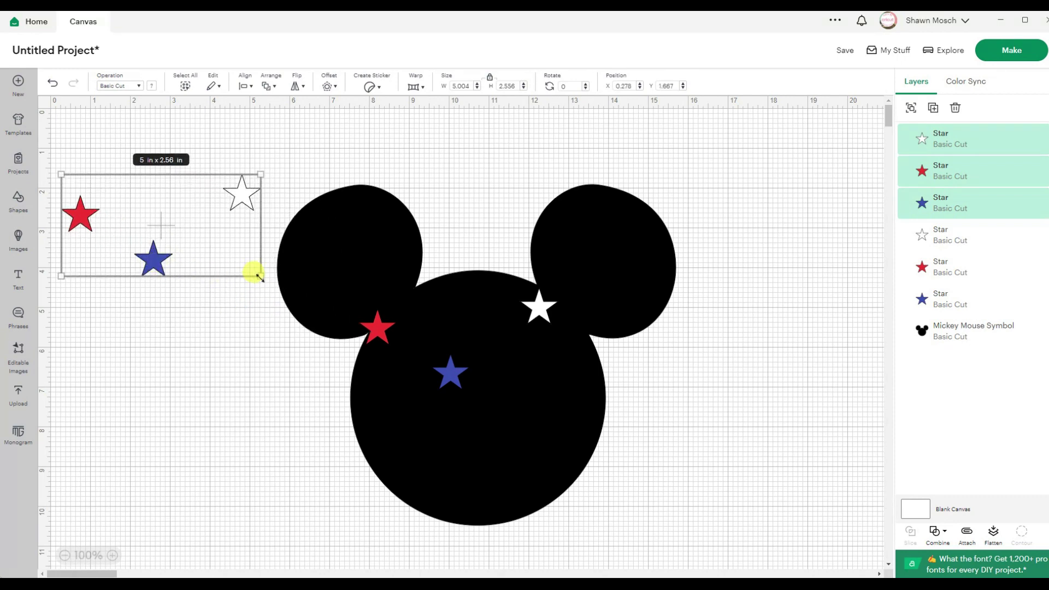
{"action": "left_click_drag", "start_coordinate": [261, 279], "coordinate": [350, 322]}
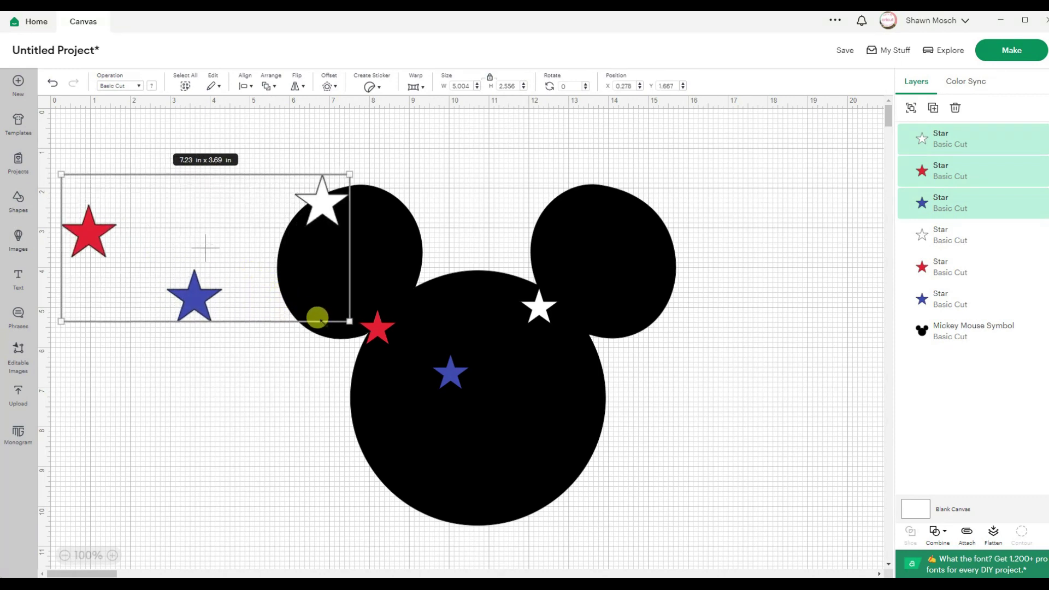
{"action": "left_click", "coordinate": [434, 160]}
{"action": "left_click", "coordinate": [321, 196]}
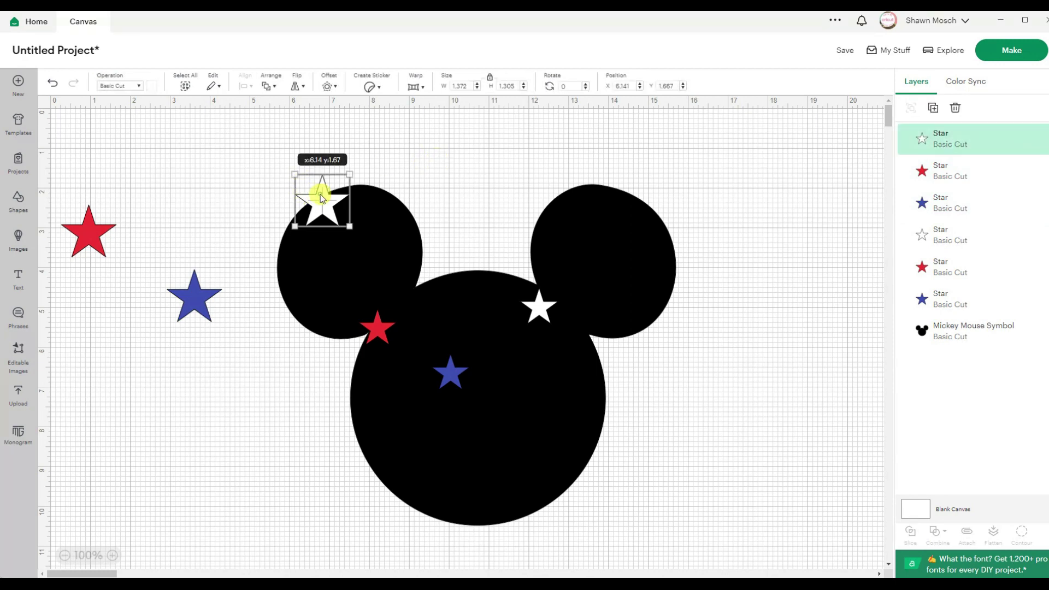
{"action": "left_click_drag", "start_coordinate": [321, 198], "coordinate": [400, 361]}
{"action": "left_click_drag", "start_coordinate": [202, 304], "coordinate": [568, 279]}
{"action": "left_click_drag", "start_coordinate": [89, 234], "coordinate": [474, 403]}
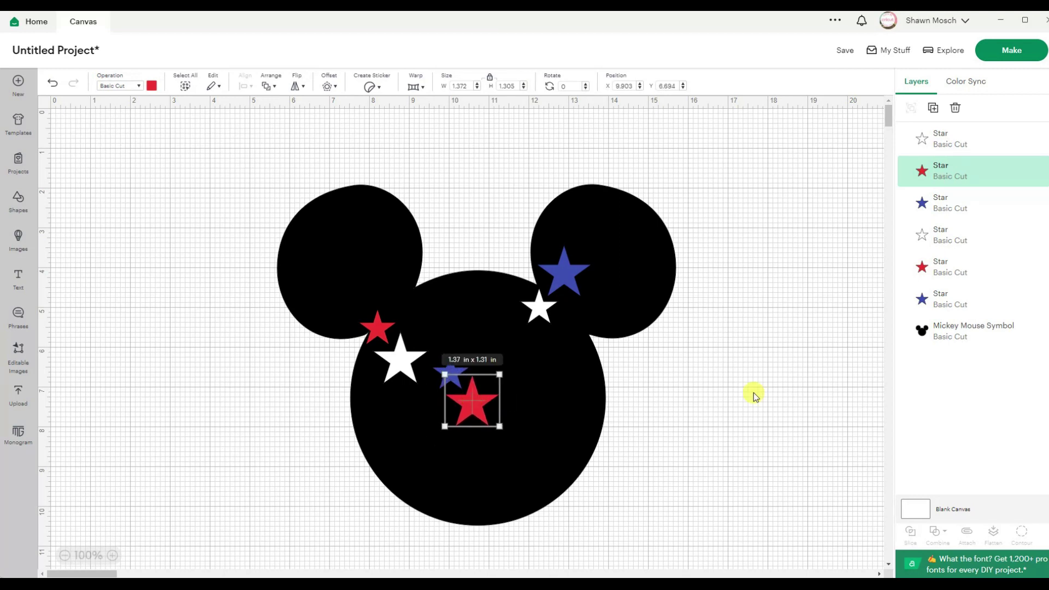
- Duplicate three more stars, putting red on Mickey's right ear and blue on his left cheek
{"action": "left_click", "coordinate": [964, 147]}
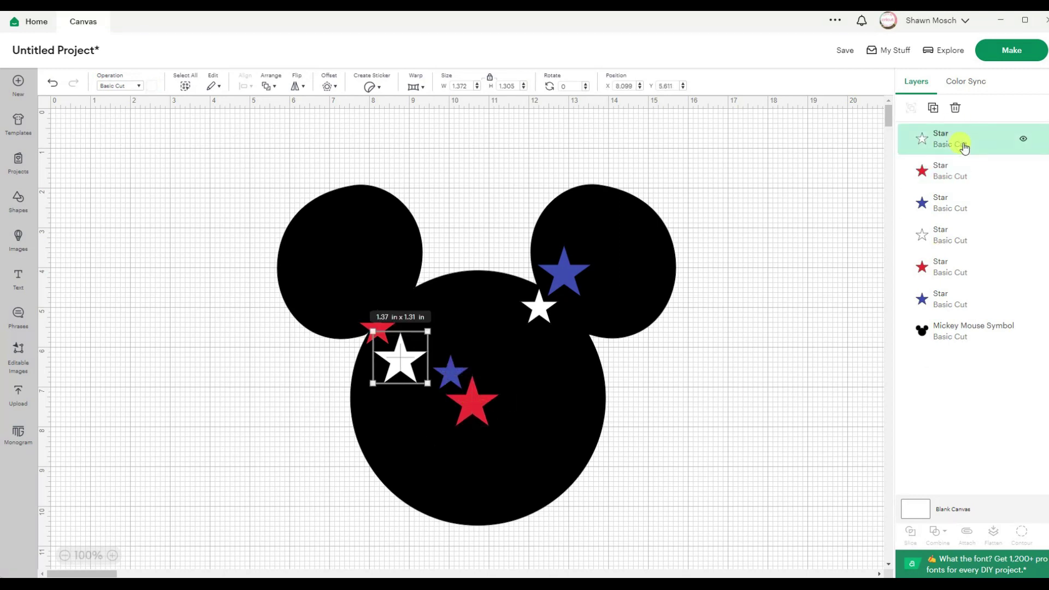
{"action": "left_click", "coordinate": [964, 243]}
{"action": "left_click", "coordinate": [960, 300], "text": "shift"}
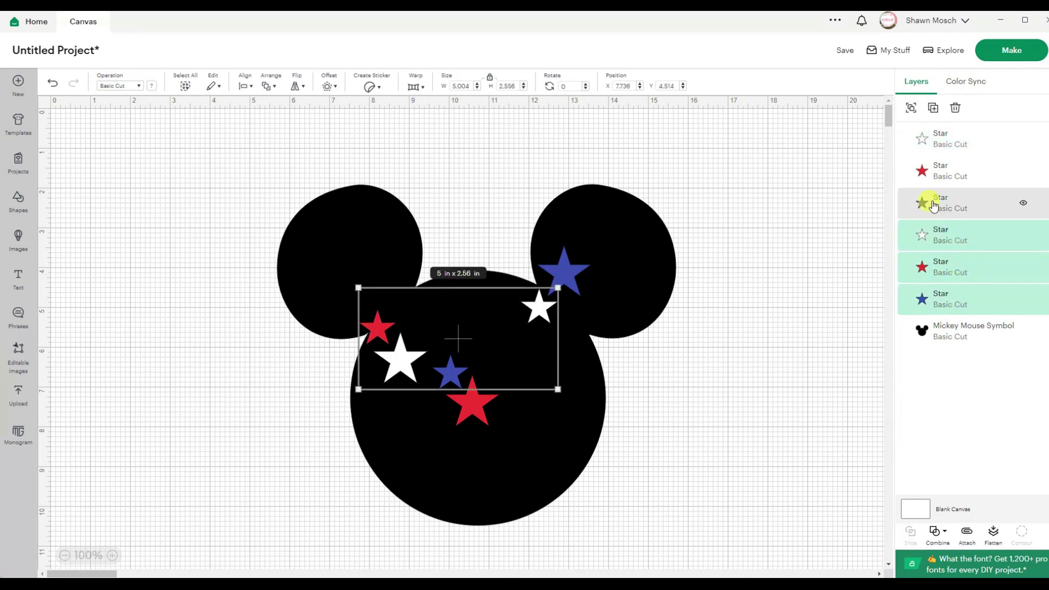
{"action": "left_click", "coordinate": [935, 107]}
{"action": "left_click_drag", "start_coordinate": [283, 336], "coordinate": [180, 388]}
{"action": "left_click", "coordinate": [197, 462]}
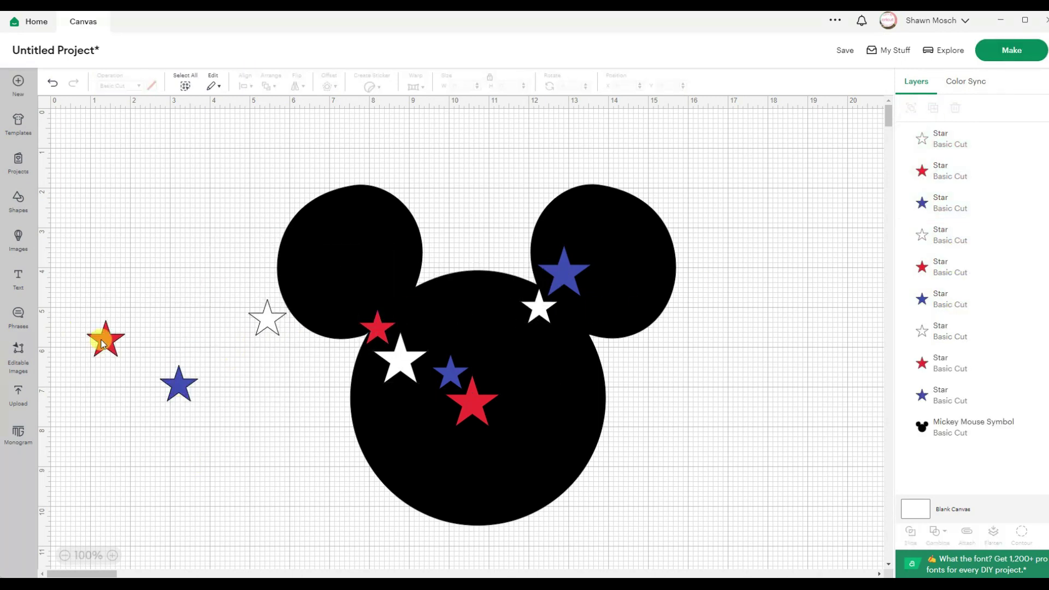
{"action": "left_click_drag", "start_coordinate": [103, 340], "coordinate": [569, 320]}
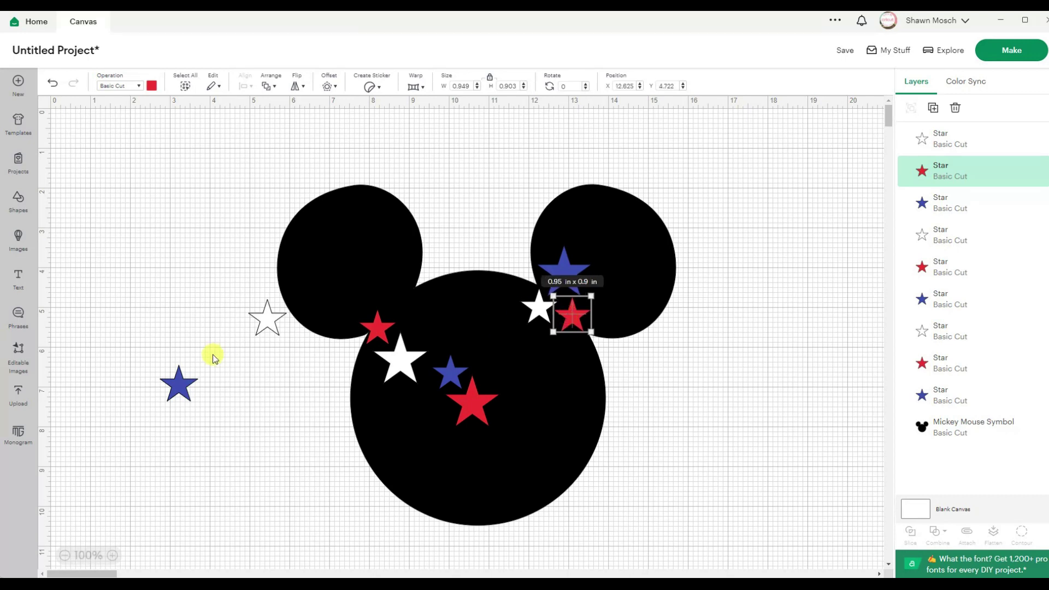
{"action": "left_click_drag", "start_coordinate": [182, 389], "coordinate": [372, 383]}
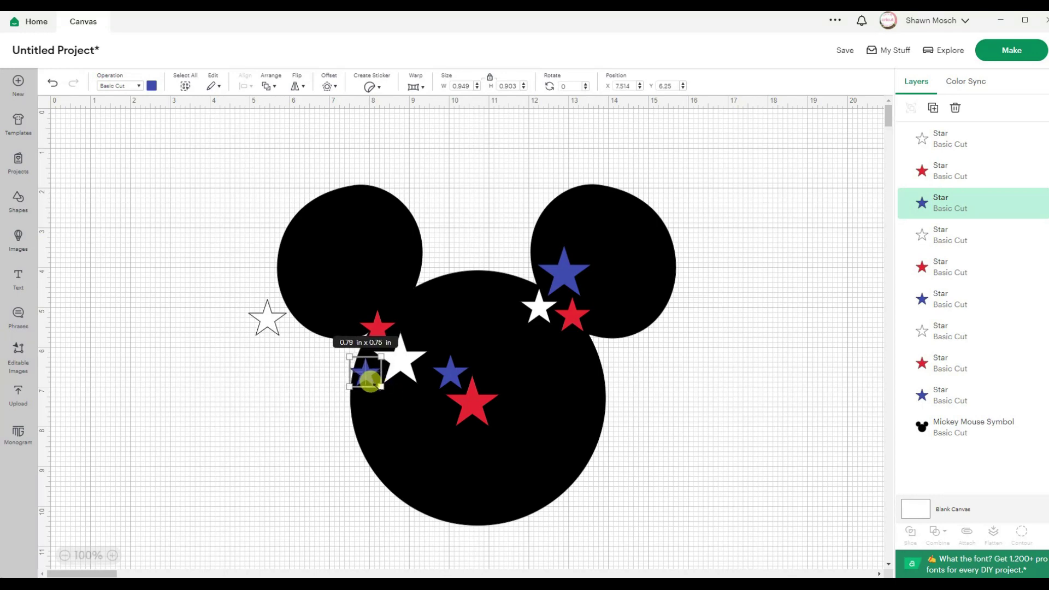
{"action": "left_click", "coordinate": [289, 386]}
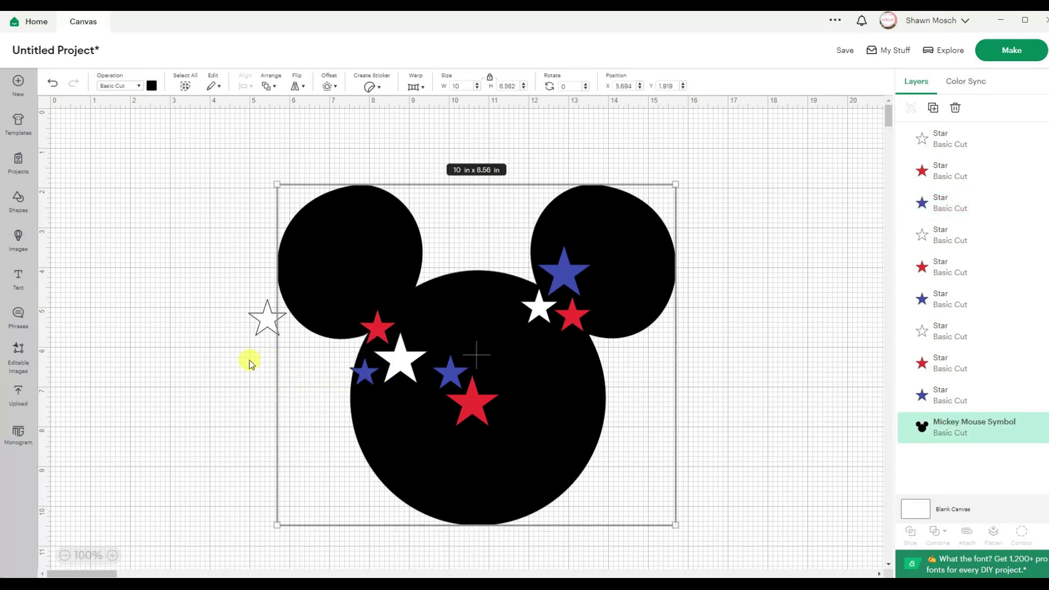
- Add a white outline star to Mickey's face, review the star layers, and hide the black Mickey layer
{"action": "left_click", "coordinate": [366, 371]}
{"action": "left_click", "coordinate": [256, 322]}
{"action": "left_click_drag", "start_coordinate": [255, 322], "coordinate": [436, 415]}
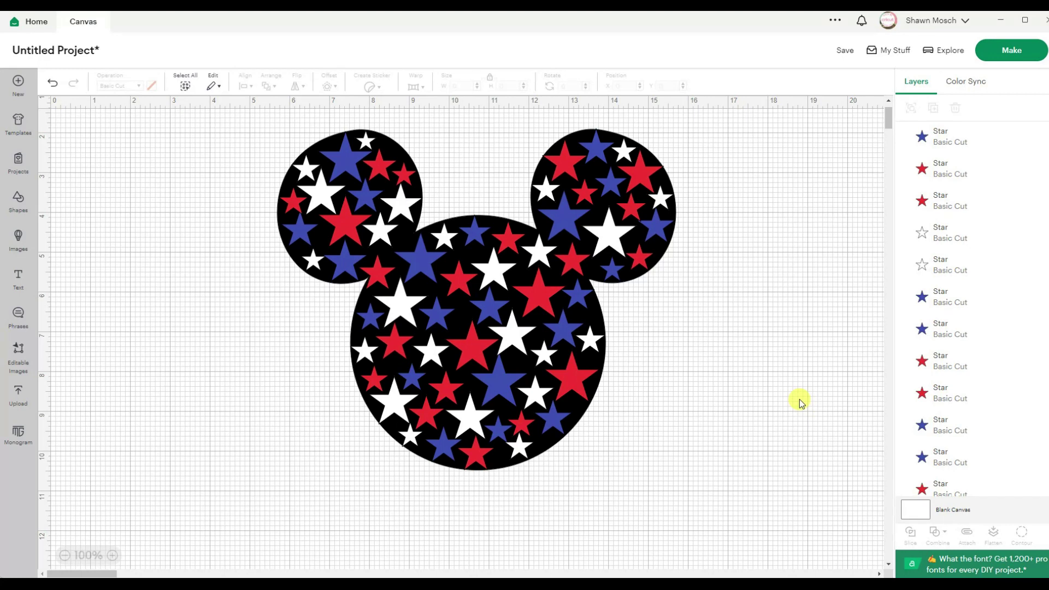
{"action": "scroll", "coordinate": [970, 183], "scroll_direction": "down", "scroll_amount": 3}
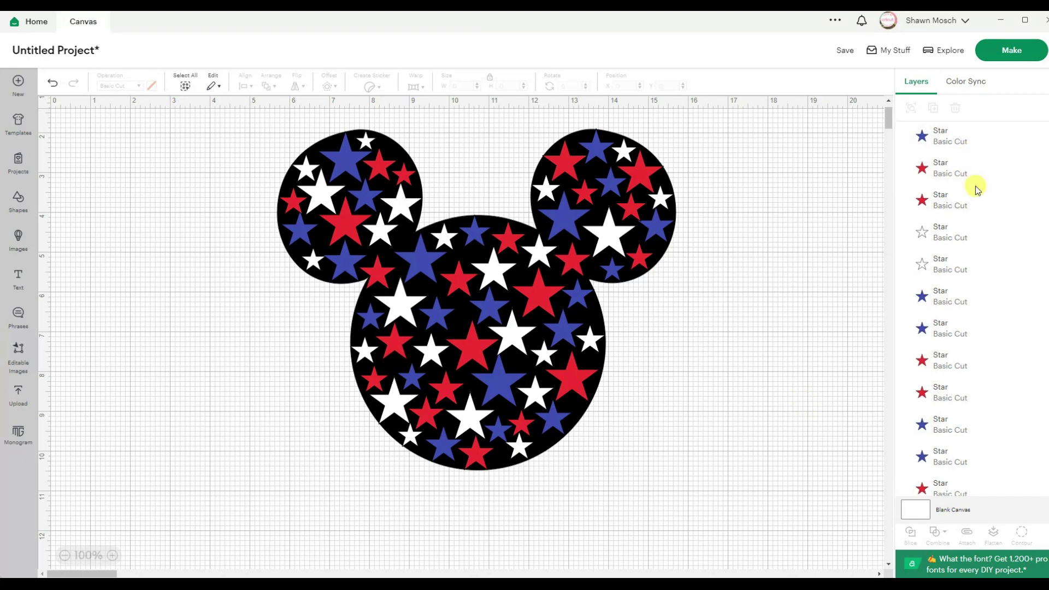
{"action": "scroll", "coordinate": [978, 200], "scroll_direction": "down", "scroll_amount": 5}
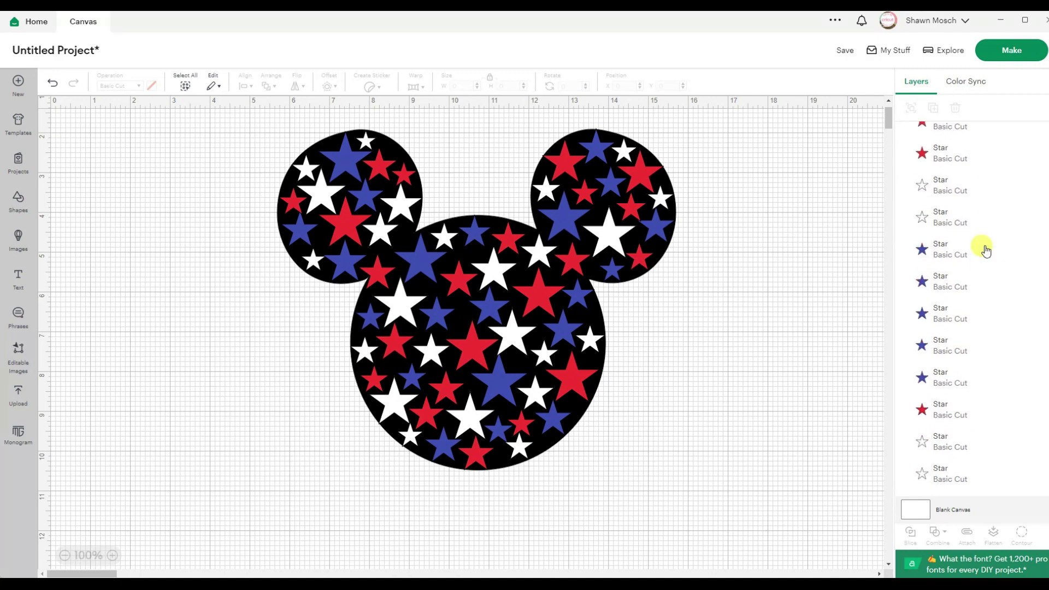
{"action": "scroll", "coordinate": [978, 245], "scroll_direction": "down", "scroll_amount": 2}
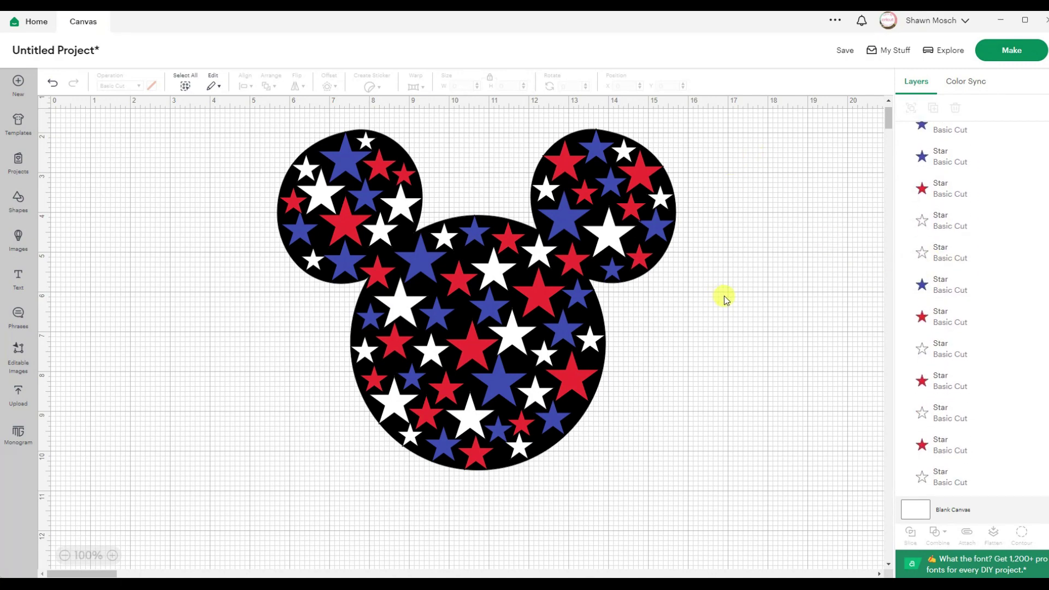
{"action": "scroll", "coordinate": [862, 372], "scroll_direction": "down", "scroll_amount": 5}
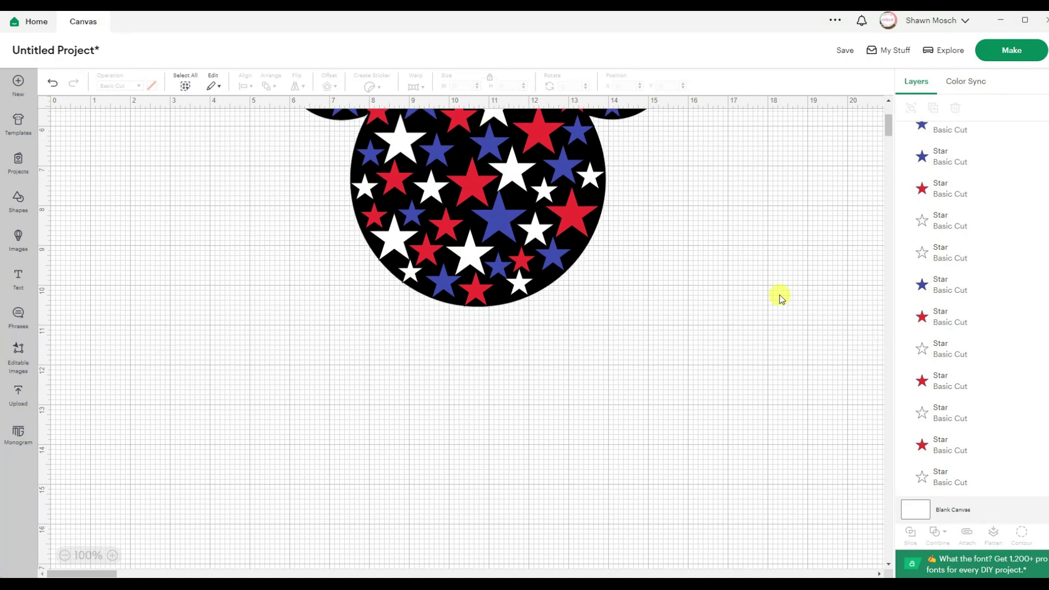
{"action": "scroll", "coordinate": [787, 298], "scroll_direction": "up", "scroll_amount": 5}
{"action": "scroll", "coordinate": [1007, 369], "scroll_direction": "down", "scroll_amount": 5}
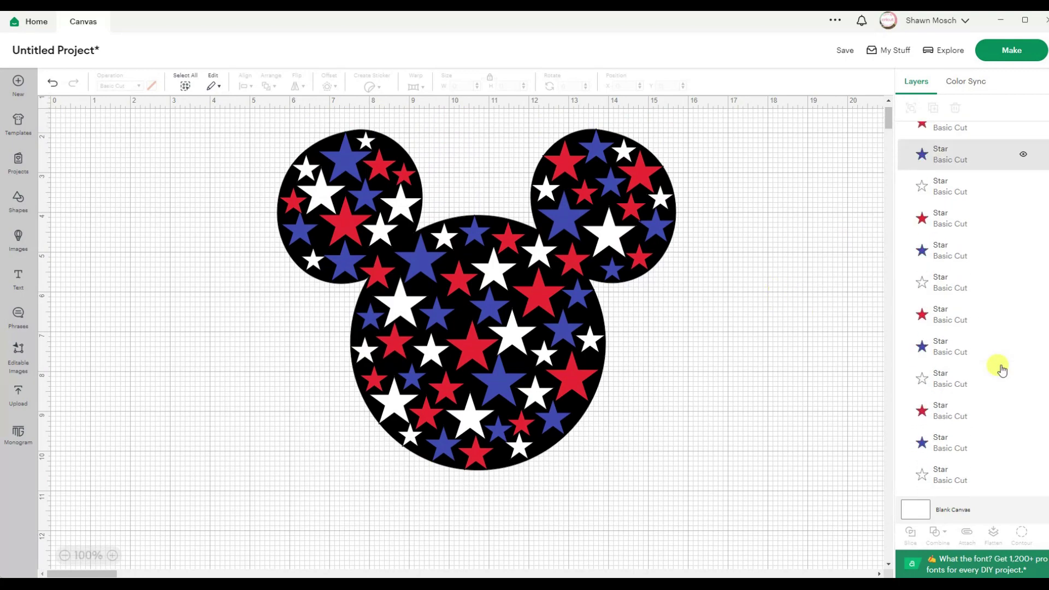
{"action": "left_click", "coordinate": [1021, 474]}
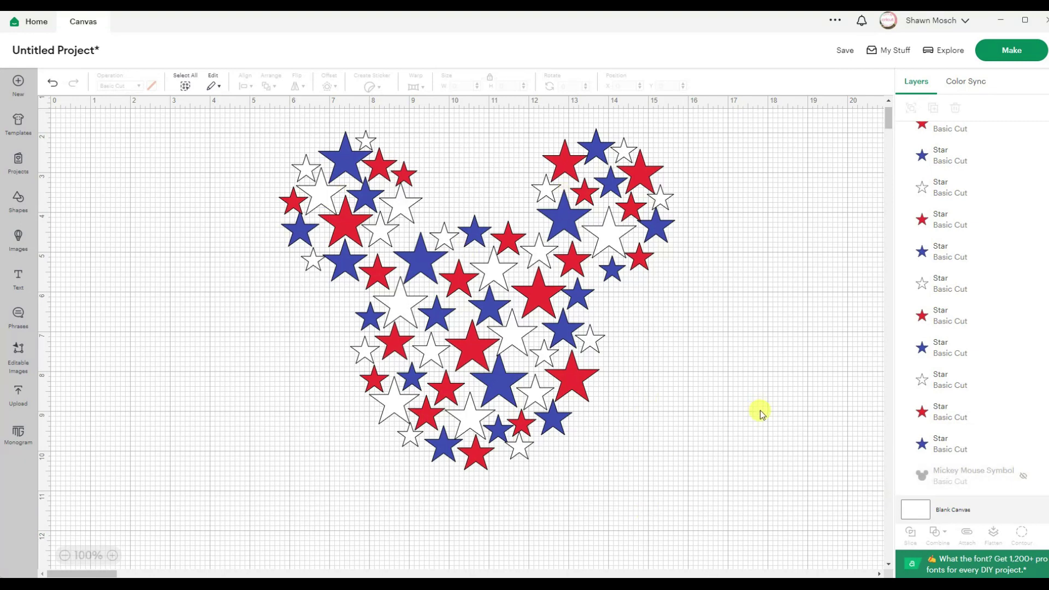
- Change the Mickey Mouse Symbol silhouette's operation from Basic Cut to Guide and hide it
{"action": "left_click", "coordinate": [1024, 480]}
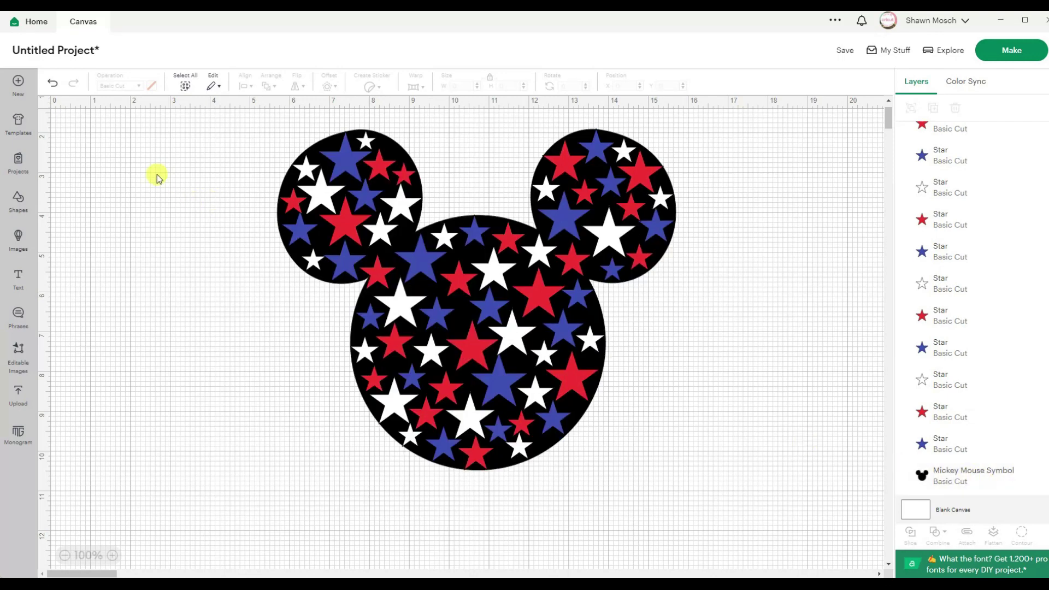
{"action": "left_click", "coordinate": [981, 480]}
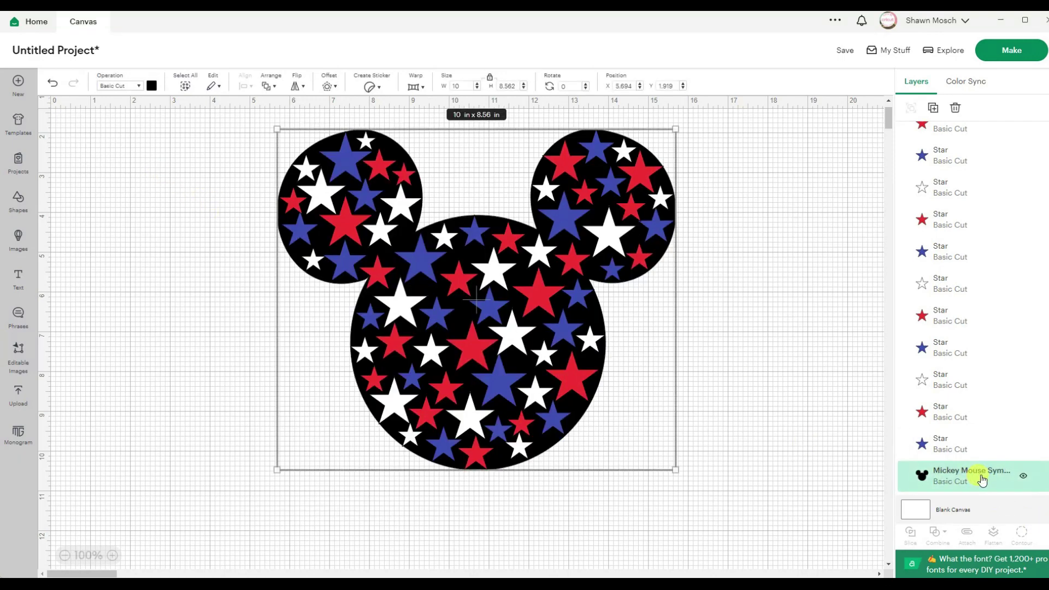
{"action": "left_click", "coordinate": [152, 86]}
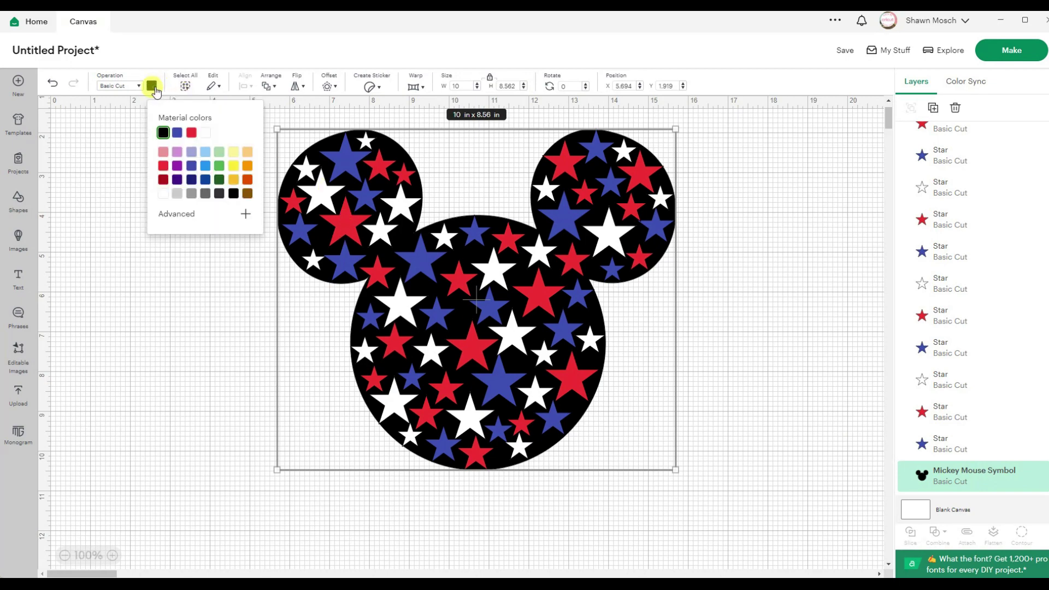
{"action": "left_click", "coordinate": [118, 86]}
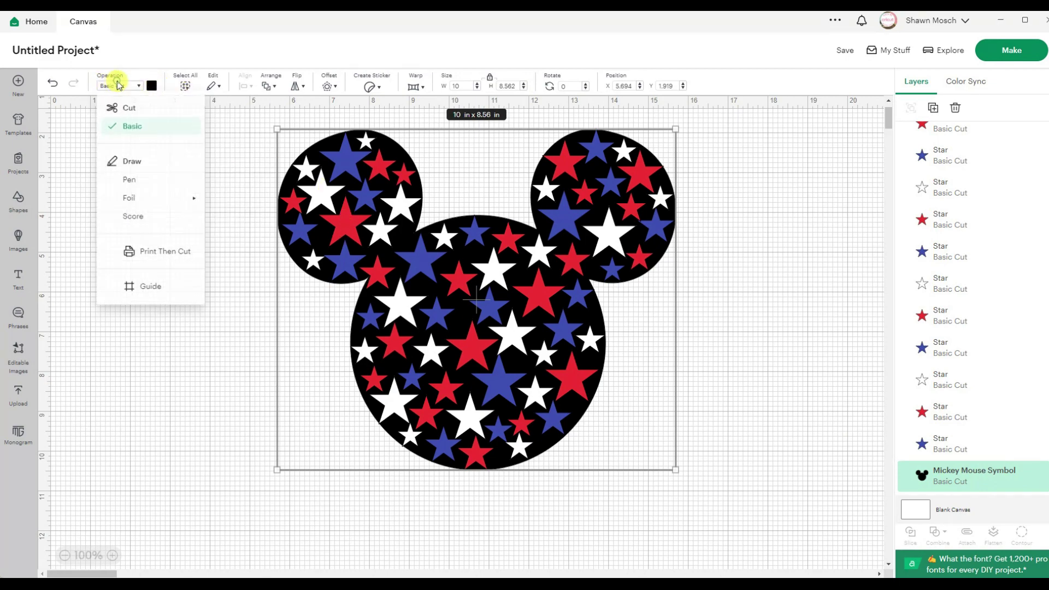
{"action": "left_click", "coordinate": [144, 292]}
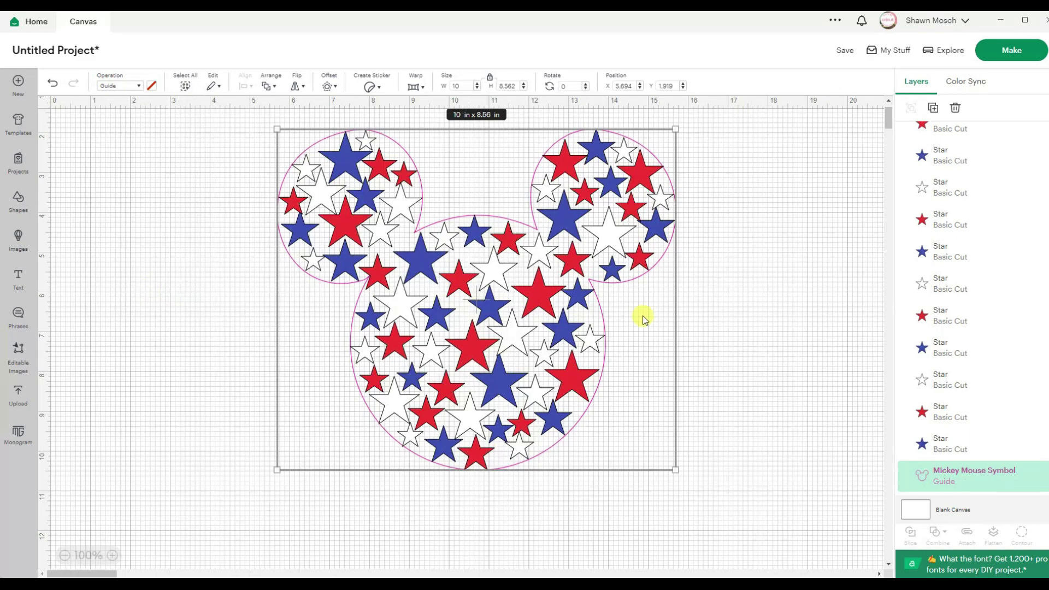
{"action": "left_click", "coordinate": [787, 301]}
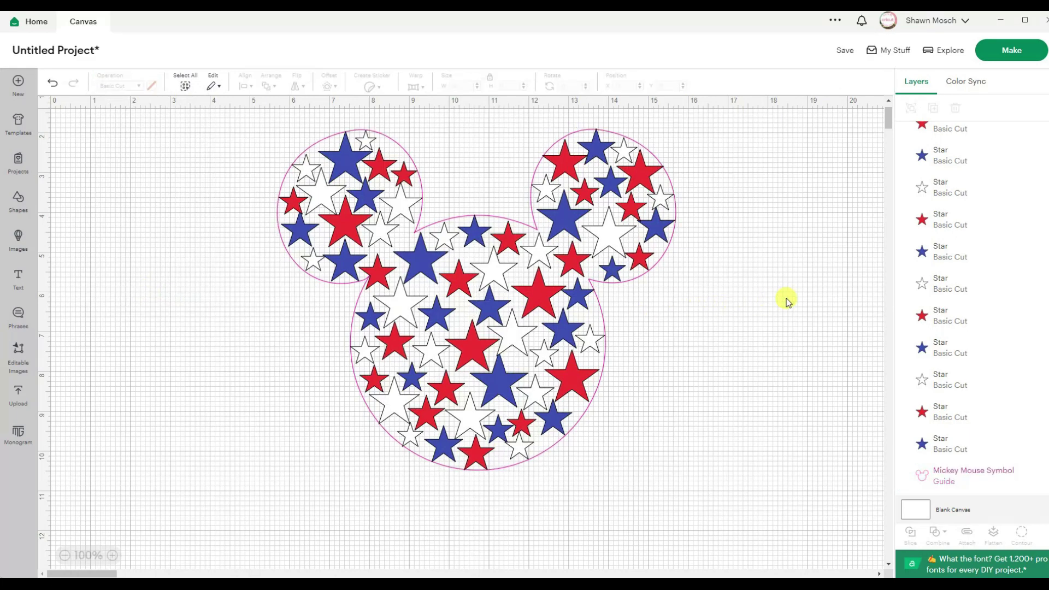
{"action": "left_click", "coordinate": [1025, 477]}
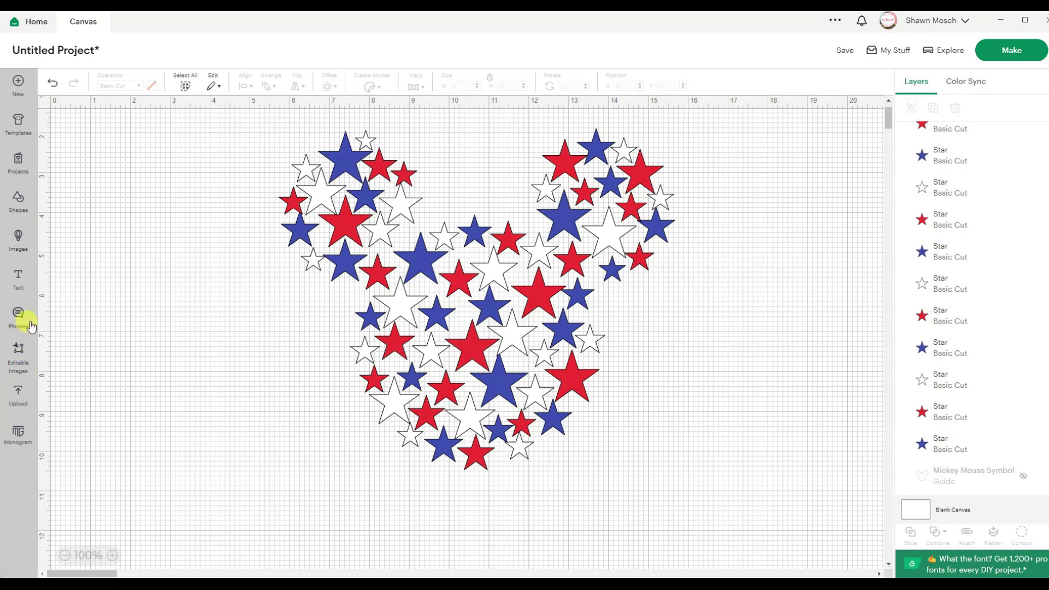
- Add a square of about 12 in over the star design and send it to the back
{"action": "left_click", "coordinate": [18, 201]}
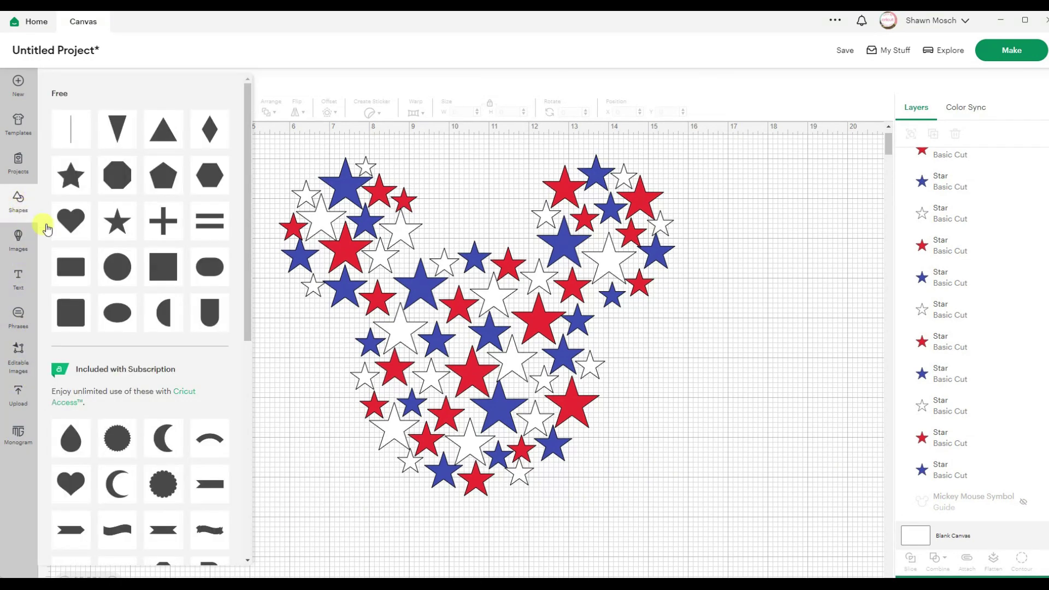
{"action": "left_click", "coordinate": [157, 265]}
{"action": "left_click_drag", "start_coordinate": [150, 208], "coordinate": [549, 568]}
{"action": "left_click_drag", "start_coordinate": [377, 481], "coordinate": [550, 459]}
{"action": "left_click", "coordinate": [268, 86]}
{"action": "left_click", "coordinate": [291, 166]}
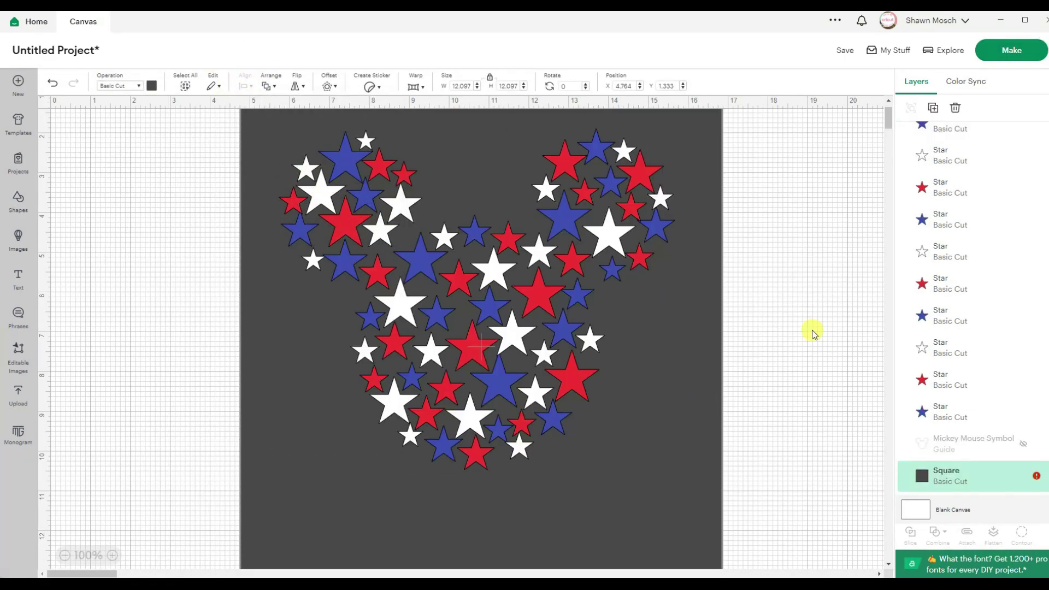
{"action": "left_click", "coordinate": [812, 333]}
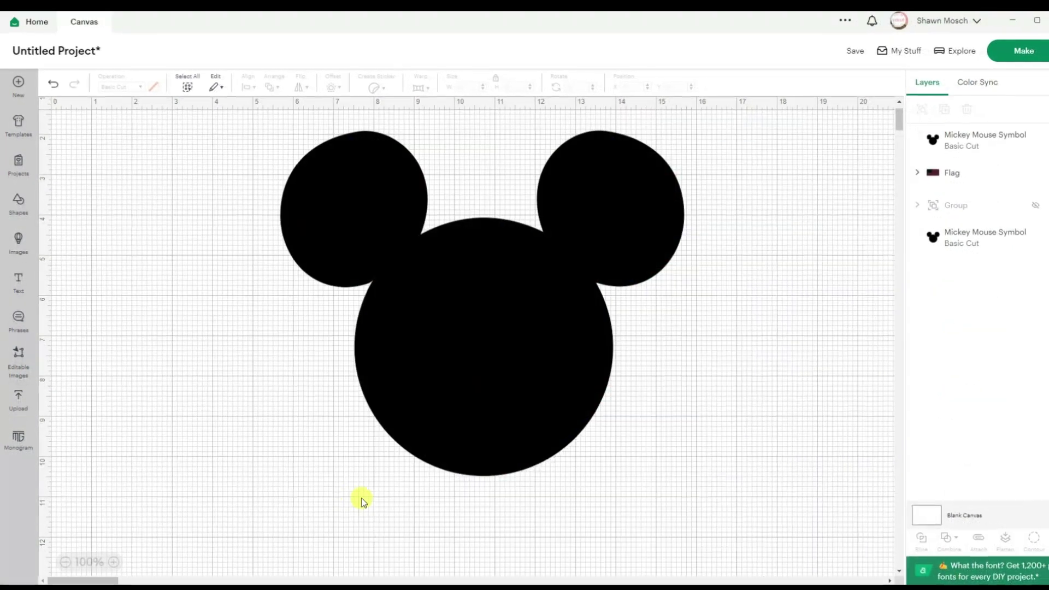
- Upload stars-seamless-pattern-vector-296743.jpg from Downloads and continue to the Background Remover
{"action": "left_click", "coordinate": [16, 396]}
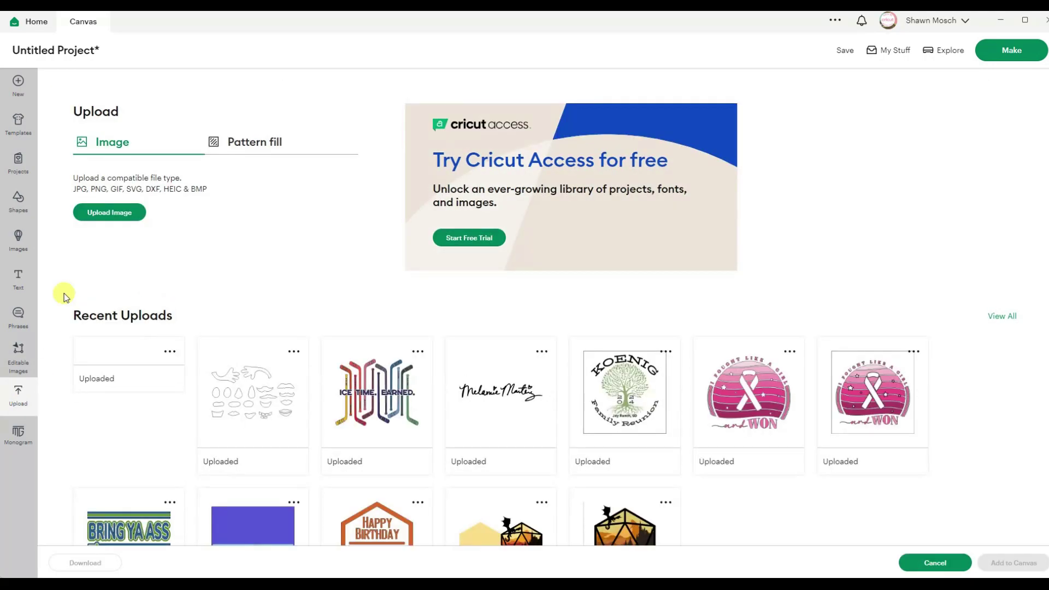
{"action": "left_click", "coordinate": [128, 214]}
{"action": "left_click", "coordinate": [552, 342]}
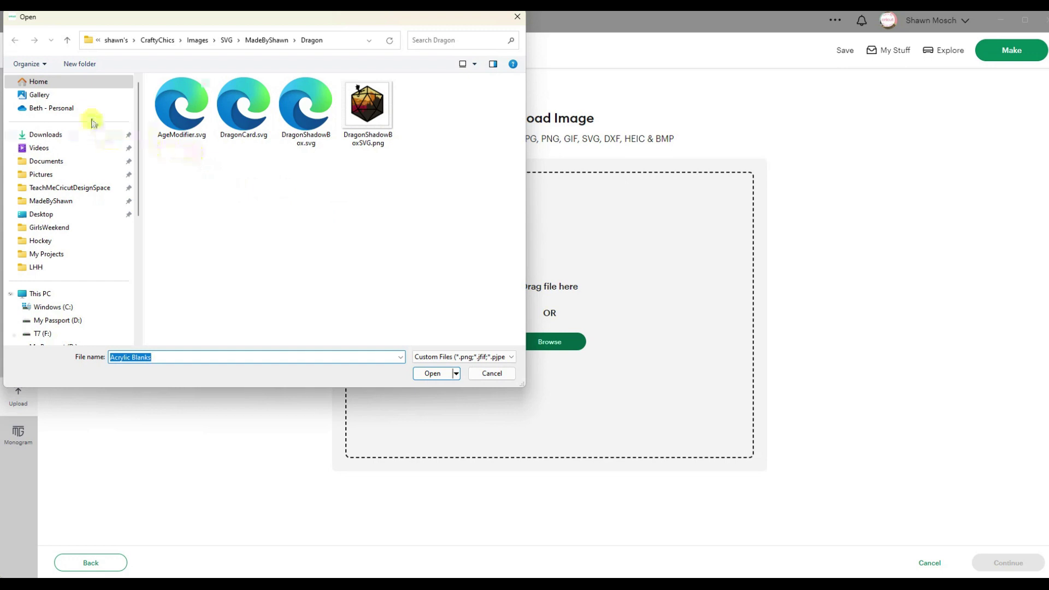
{"action": "left_click", "coordinate": [53, 139]}
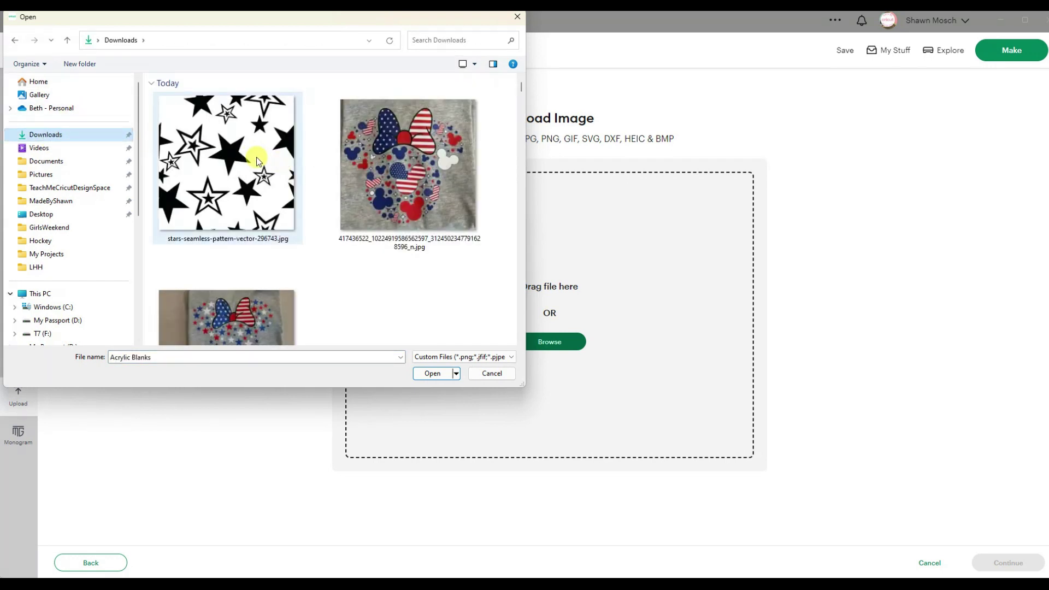
{"action": "double_click", "coordinate": [250, 156]}
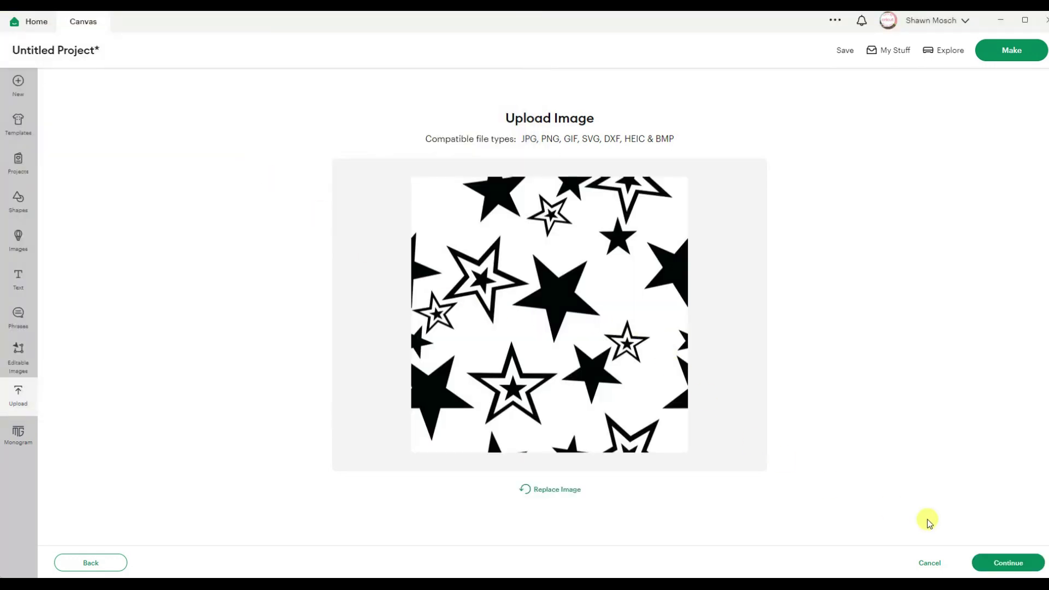
{"action": "left_click", "coordinate": [1012, 564]}
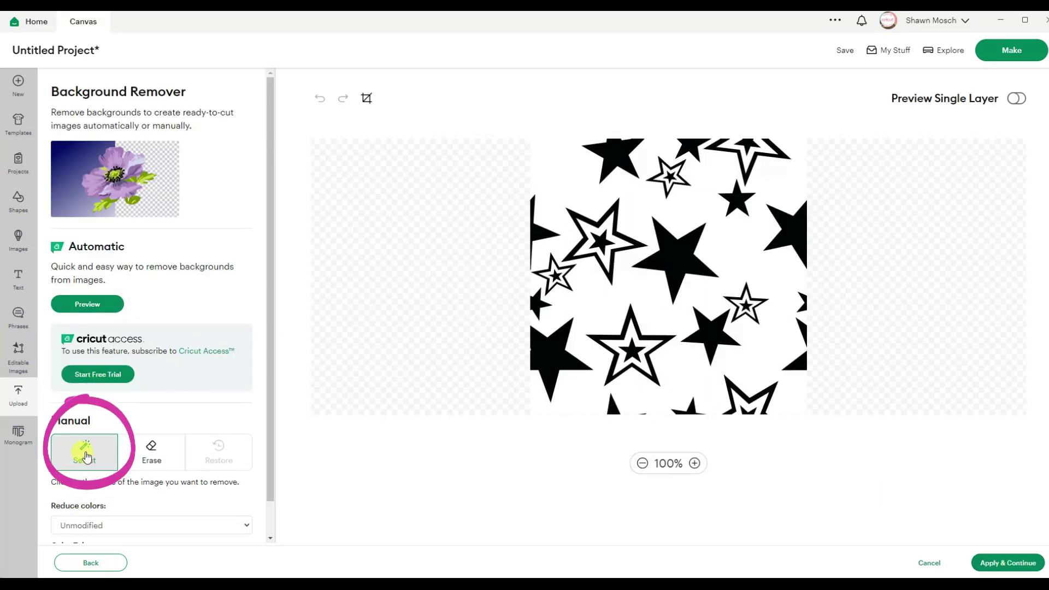
- Remove the star pattern's white background, check the edges zoomed in, and preview it as a single layer
{"action": "left_click", "coordinate": [576, 175]}
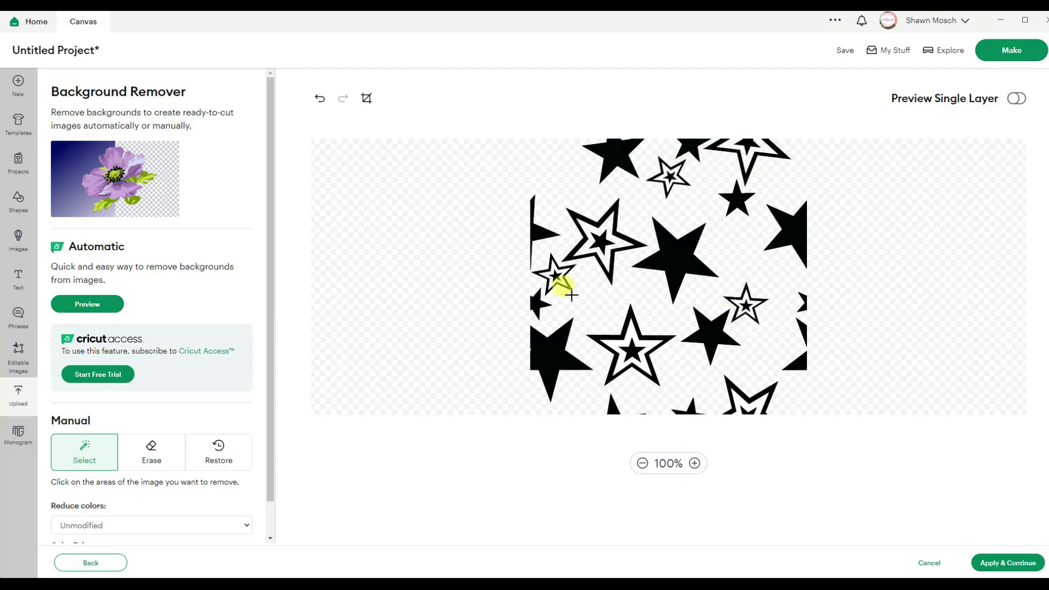
{"action": "left_click", "coordinate": [695, 463]}
{"action": "left_click", "coordinate": [695, 464]}
{"action": "left_click", "coordinate": [695, 464]}
{"action": "left_click", "coordinate": [695, 463]}
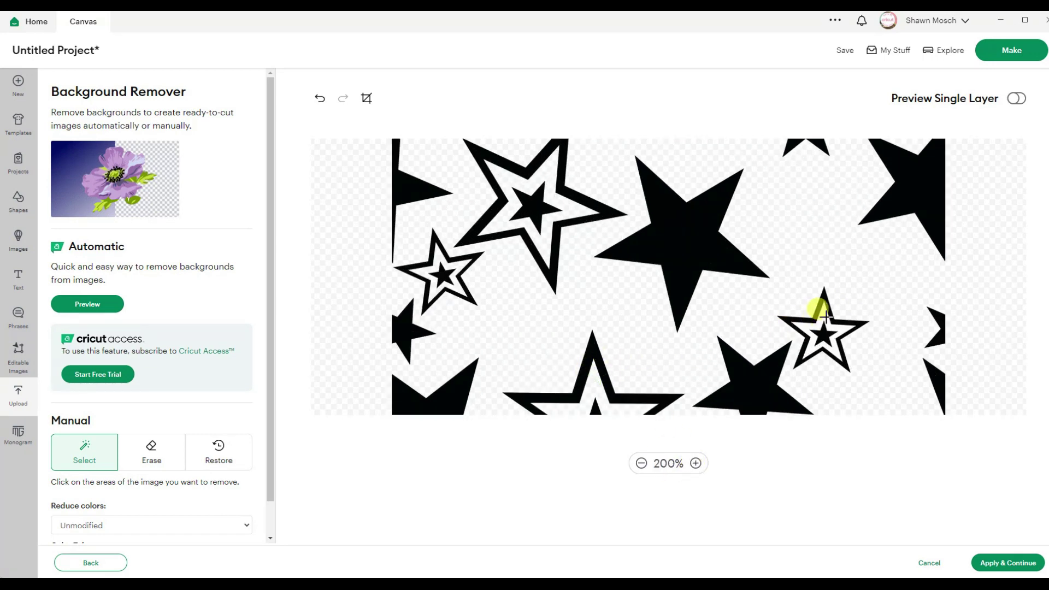
{"action": "scroll", "coordinate": [529, 268], "scroll_direction": "down", "scroll_amount": 5}
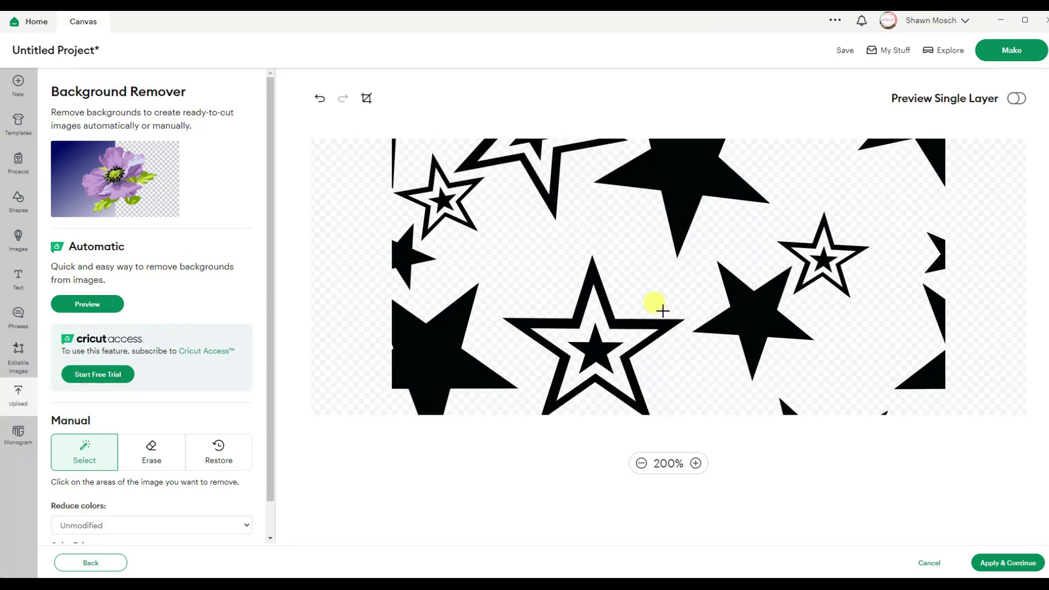
{"action": "left_click", "coordinate": [640, 463]}
{"action": "left_click", "coordinate": [640, 463]}
{"action": "left_click", "coordinate": [640, 463]}
{"action": "left_click", "coordinate": [640, 463]}
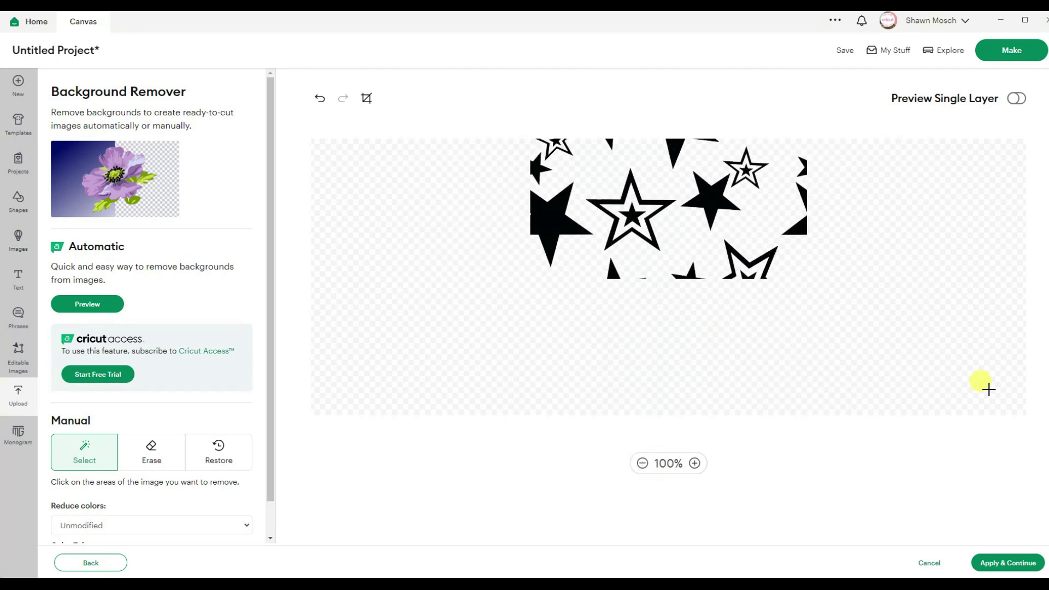
{"action": "scroll", "coordinate": [773, 292], "scroll_direction": "up", "scroll_amount": 5}
{"action": "scroll", "coordinate": [856, 271], "scroll_direction": "up", "scroll_amount": 2}
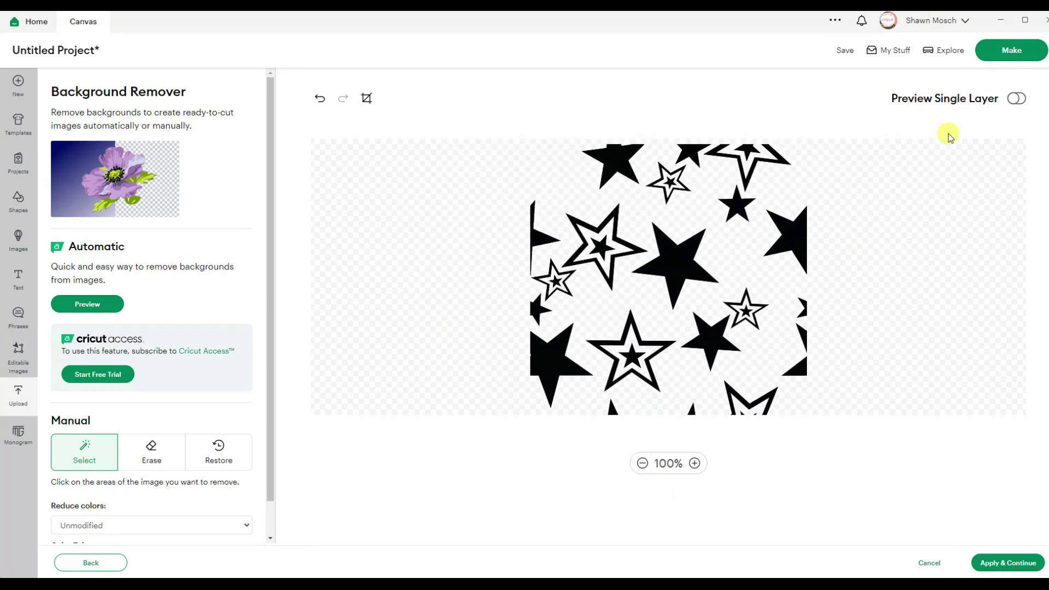
{"action": "left_click", "coordinate": [1016, 99]}
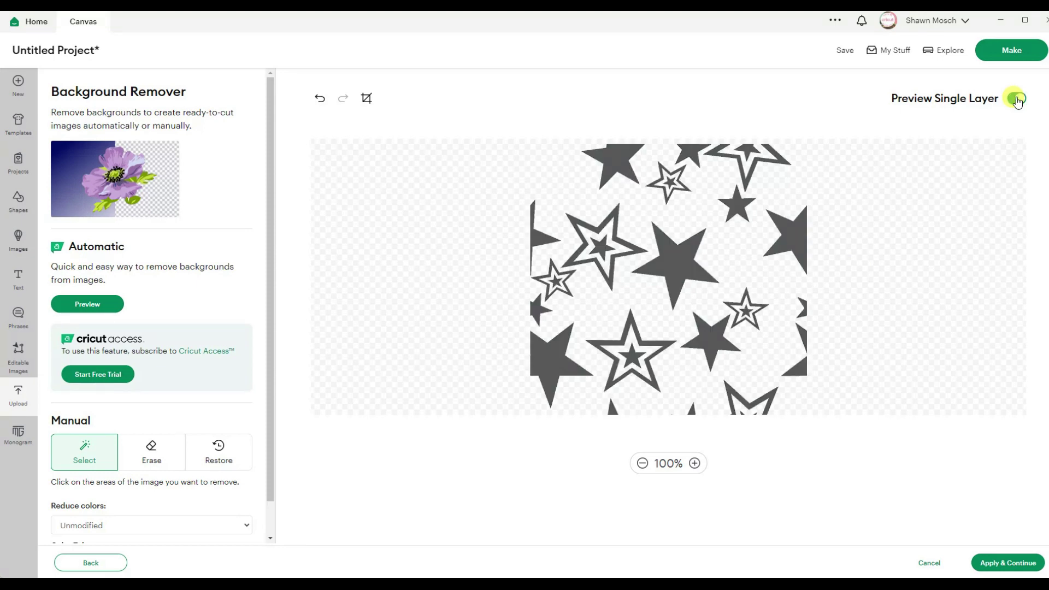
- Save the image as a Single Layer upload tagged 'star'
{"action": "left_click", "coordinate": [1007, 563]}
{"action": "left_click", "coordinate": [523, 242]}
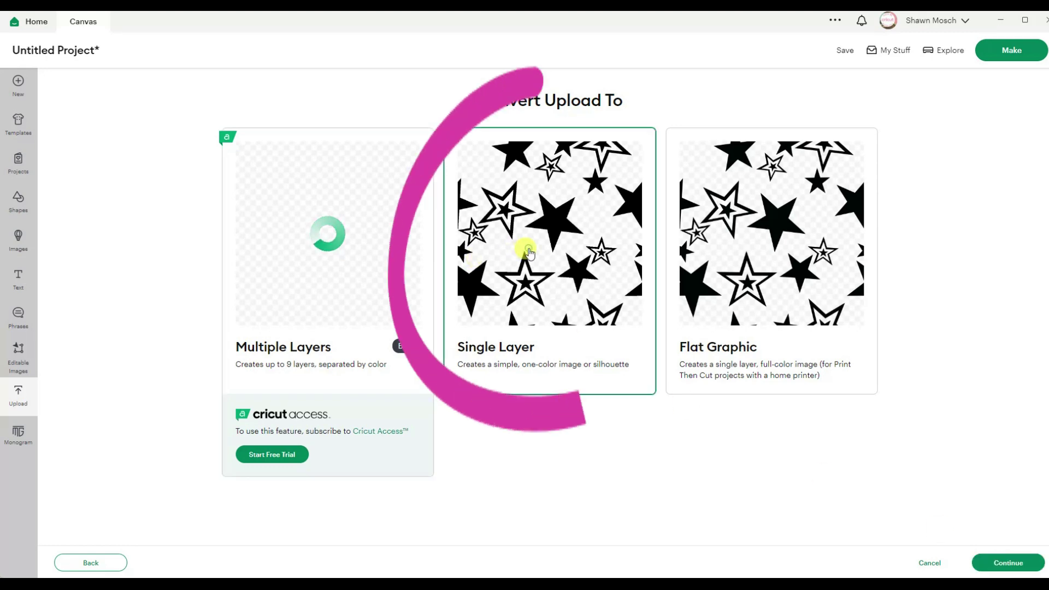
{"action": "left_click", "coordinate": [1004, 563]}
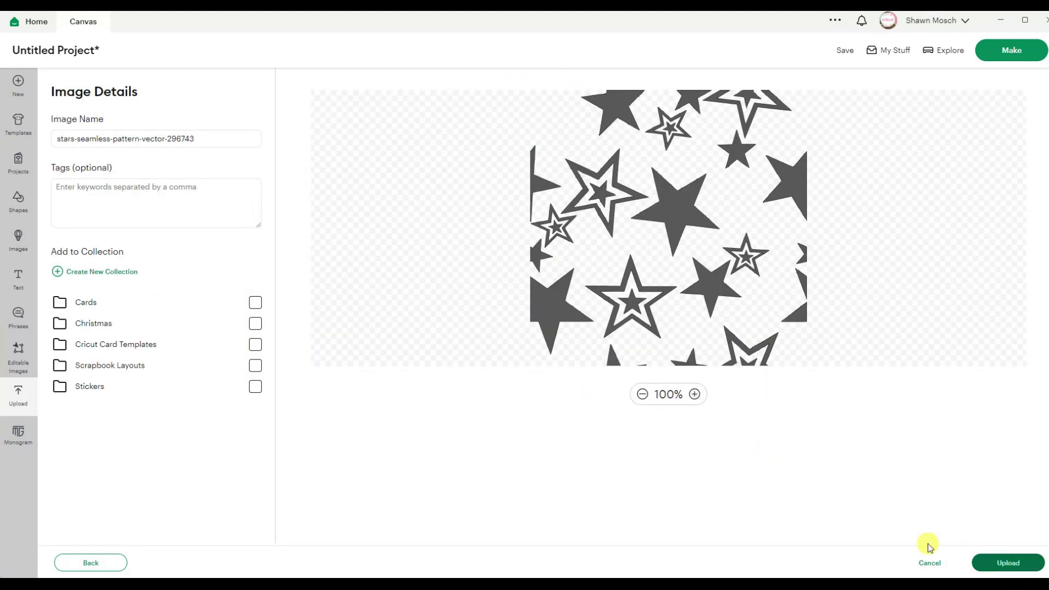
{"action": "left_click", "coordinate": [125, 189]}
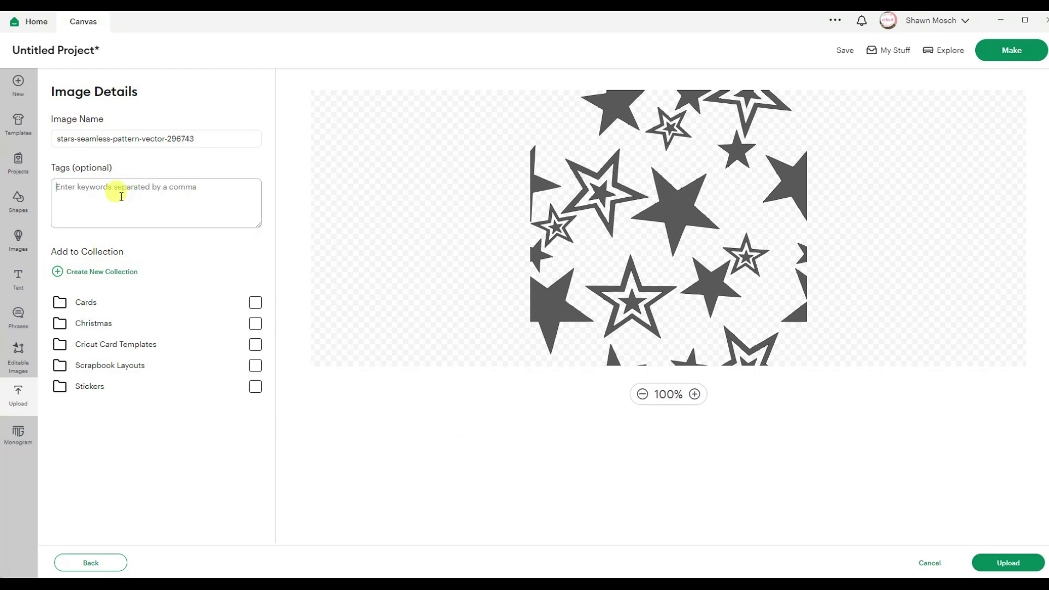
{"action": "type", "text": "sta"}
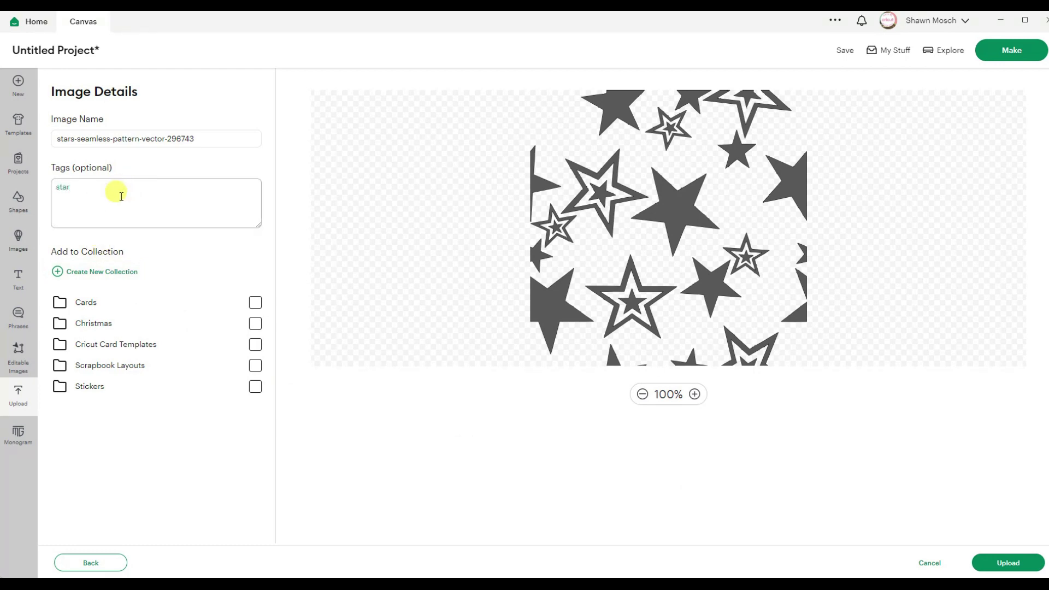
{"action": "type", "text": "r"}
{"action": "left_click", "coordinate": [1014, 565]}
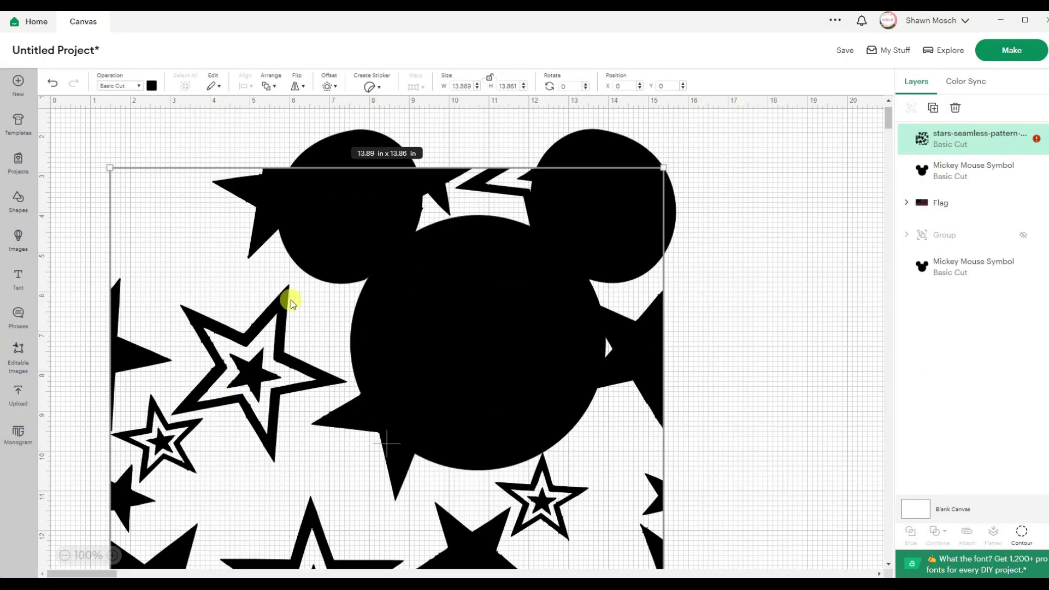
- Try an 11 in width on the star pattern, then take it back off the canvas
{"action": "left_click_drag", "start_coordinate": [473, 86], "coordinate": [443, 86]}
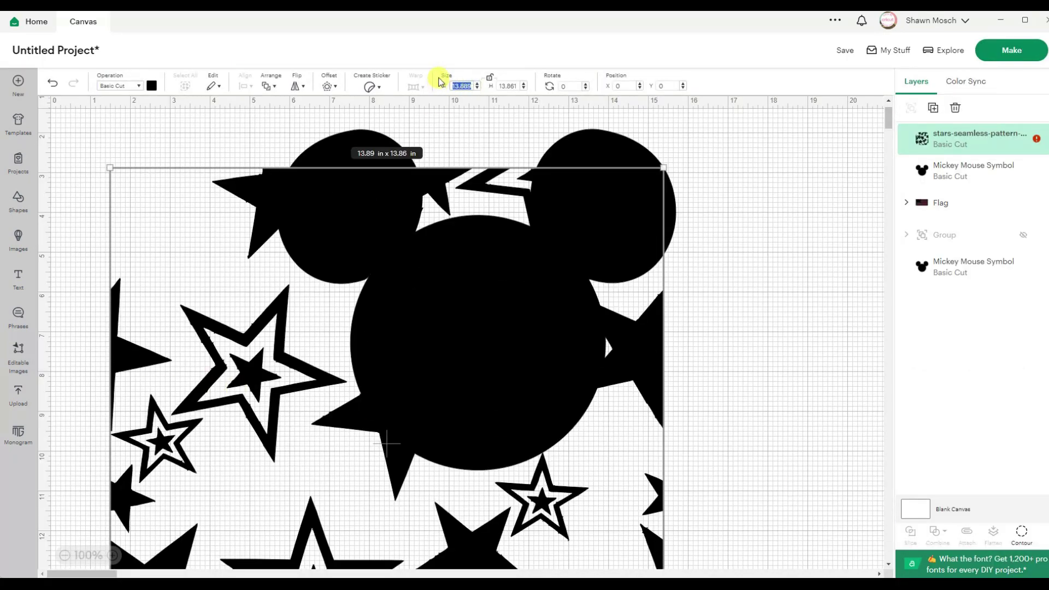
{"action": "type", "text": "11"}
{"action": "key", "text": "Return"}
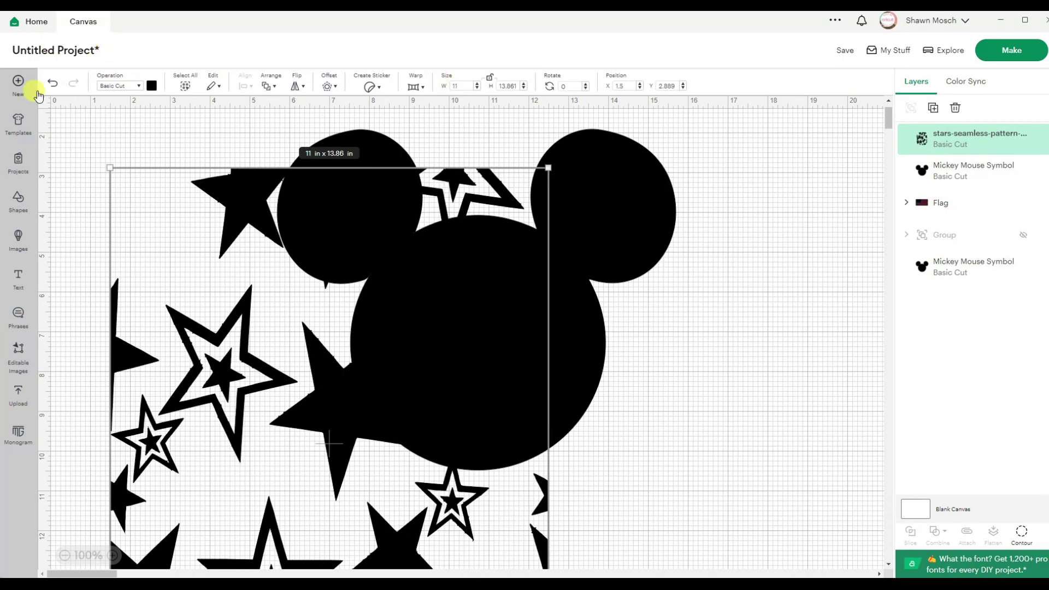
{"action": "left_click", "coordinate": [53, 82]}
- Re-add the star pattern upload at 11 in wide and move it over the Mickey head
{"action": "left_click", "coordinate": [18, 398]}
{"action": "left_click", "coordinate": [88, 387]}
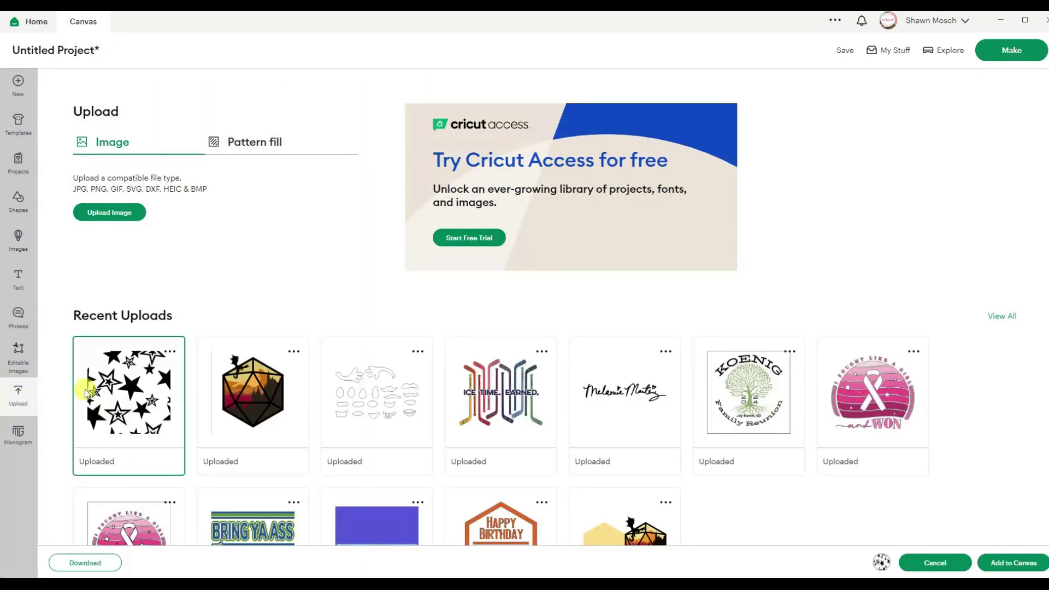
{"action": "left_click", "coordinate": [1011, 563]}
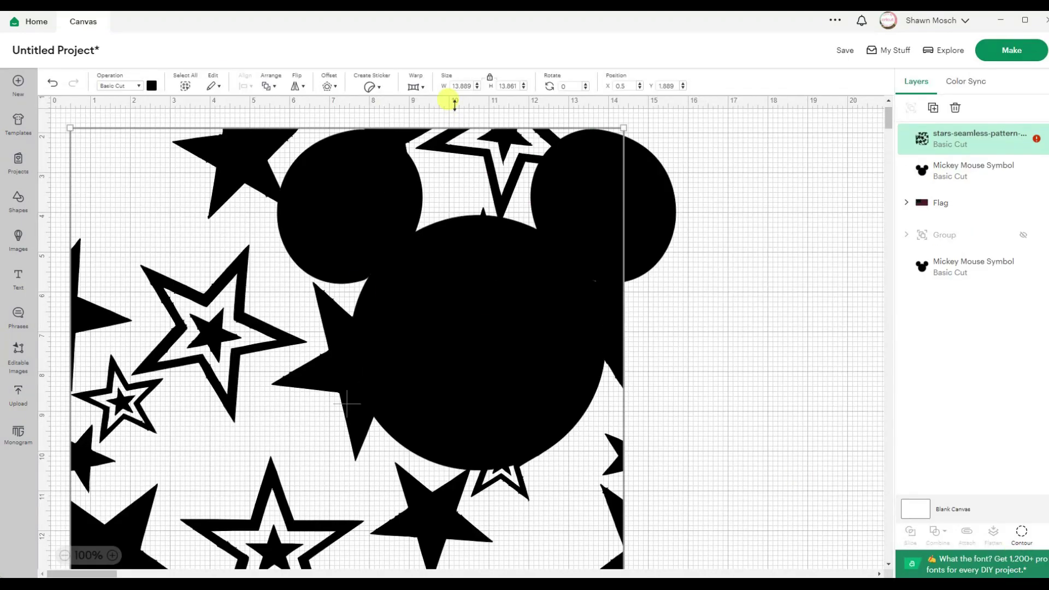
{"action": "left_click", "coordinate": [473, 86]}
{"action": "type", "text": "11"}
{"action": "key", "text": "Return"}
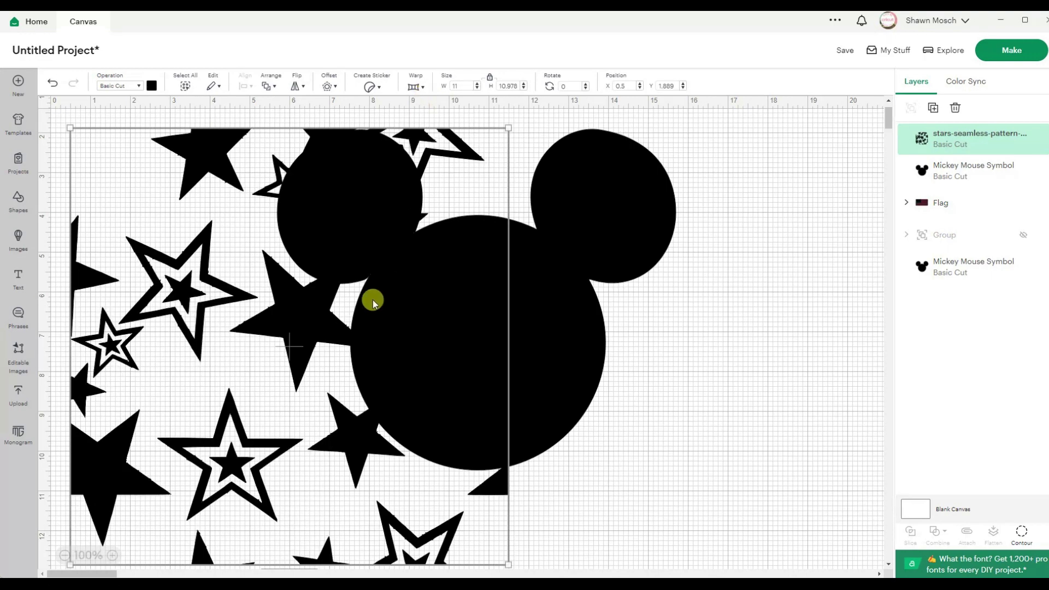
{"action": "left_click_drag", "start_coordinate": [294, 326], "coordinate": [496, 330]}
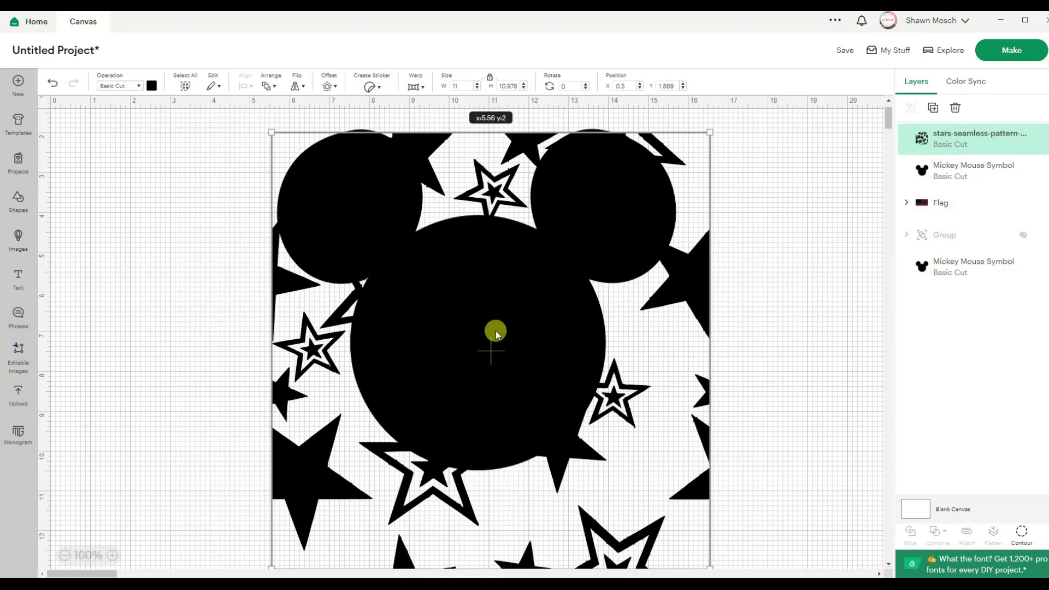
- Resize the star pattern to 10 in wide and center it over the Mickey head
{"action": "double_click", "coordinate": [466, 85]}
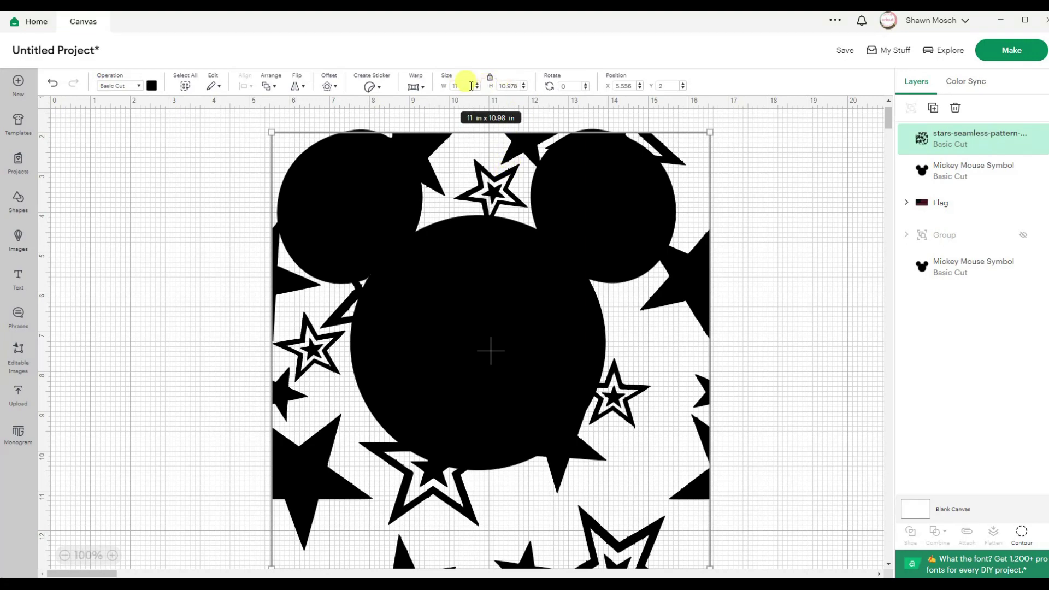
{"action": "type", "text": "10"}
{"action": "key", "text": "Return"}
{"action": "left_click_drag", "start_coordinate": [650, 457], "coordinate": [658, 443]}
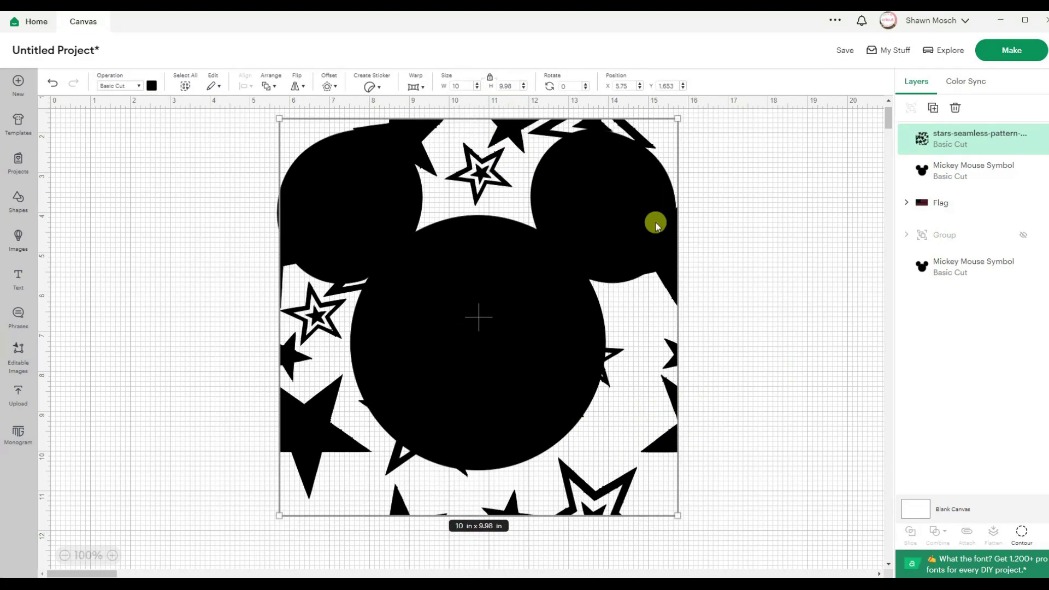
{"action": "left_click", "coordinate": [124, 192]}
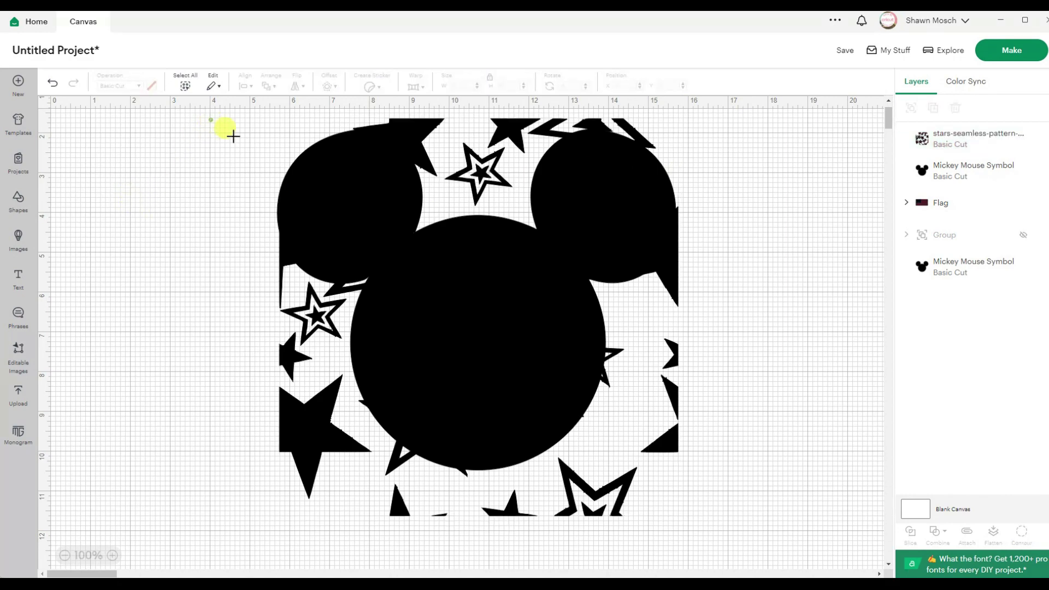
{"action": "left_click_drag", "start_coordinate": [233, 136], "coordinate": [773, 537]}
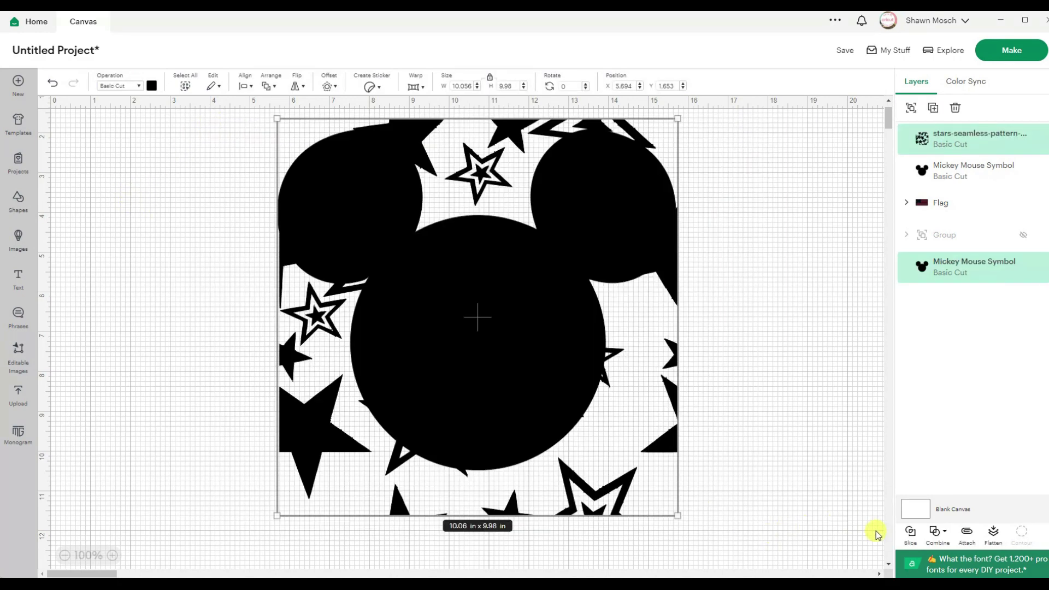
{"action": "left_click", "coordinate": [937, 533]}
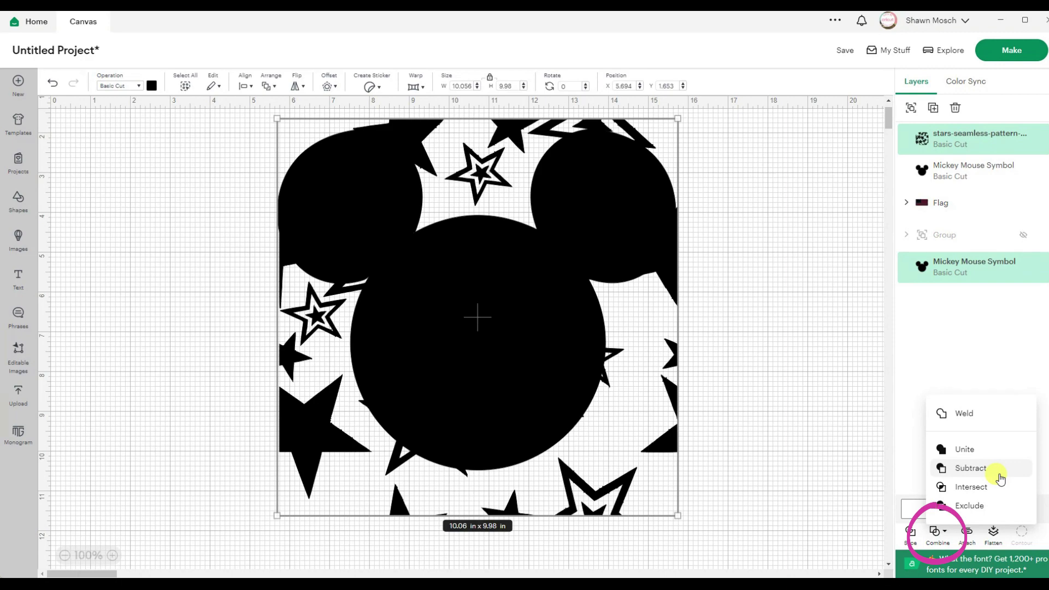
{"action": "left_click", "coordinate": [970, 487]}
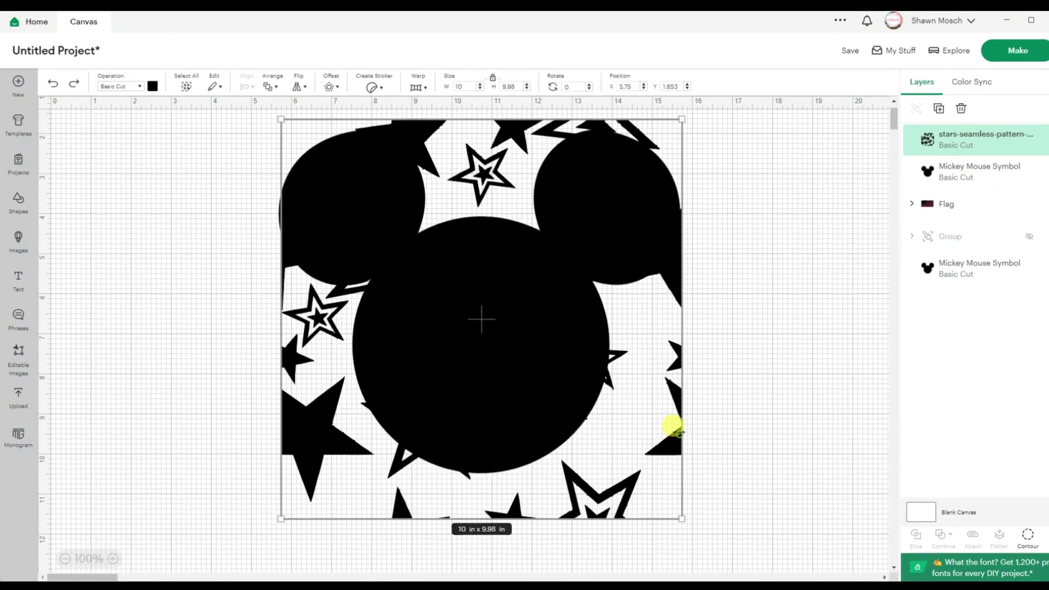
{"action": "left_click", "coordinate": [796, 416]}
{"action": "left_click", "coordinate": [614, 485]}
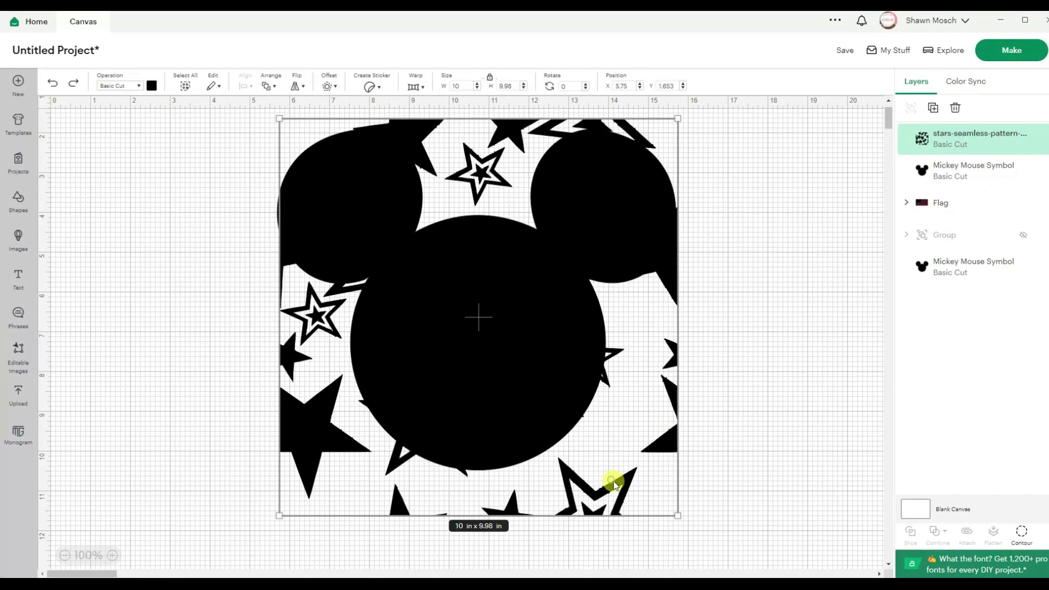
{"action": "left_click_drag", "start_coordinate": [677, 515], "coordinate": [306, 260]}
- Move Mickey to the right and shrink the star square to 3 in in the upper left
{"action": "left_click_drag", "start_coordinate": [388, 343], "coordinate": [562, 351]}
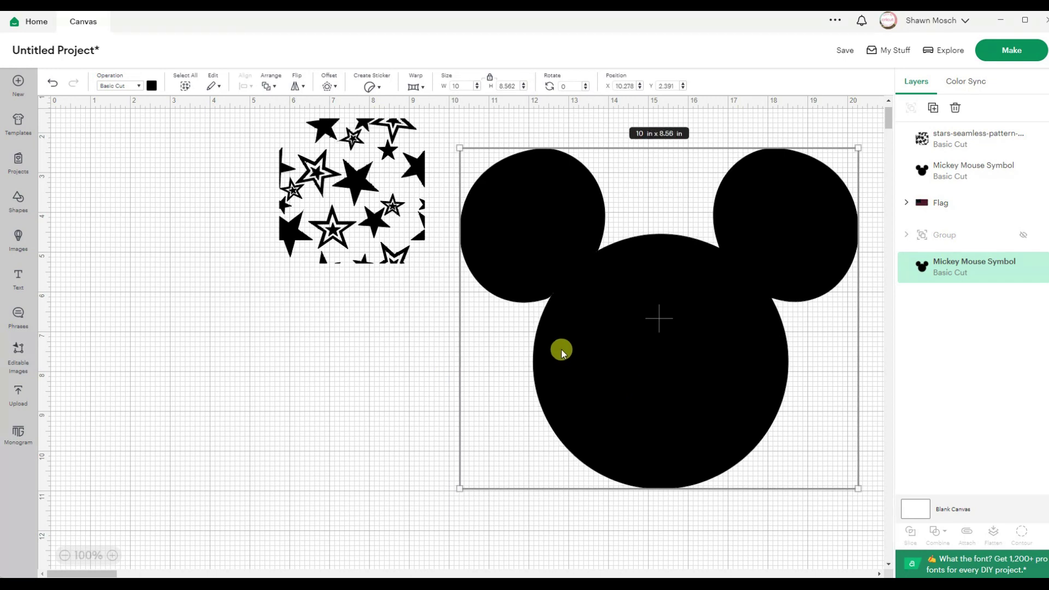
{"action": "left_click_drag", "start_coordinate": [346, 186], "coordinate": [215, 258]}
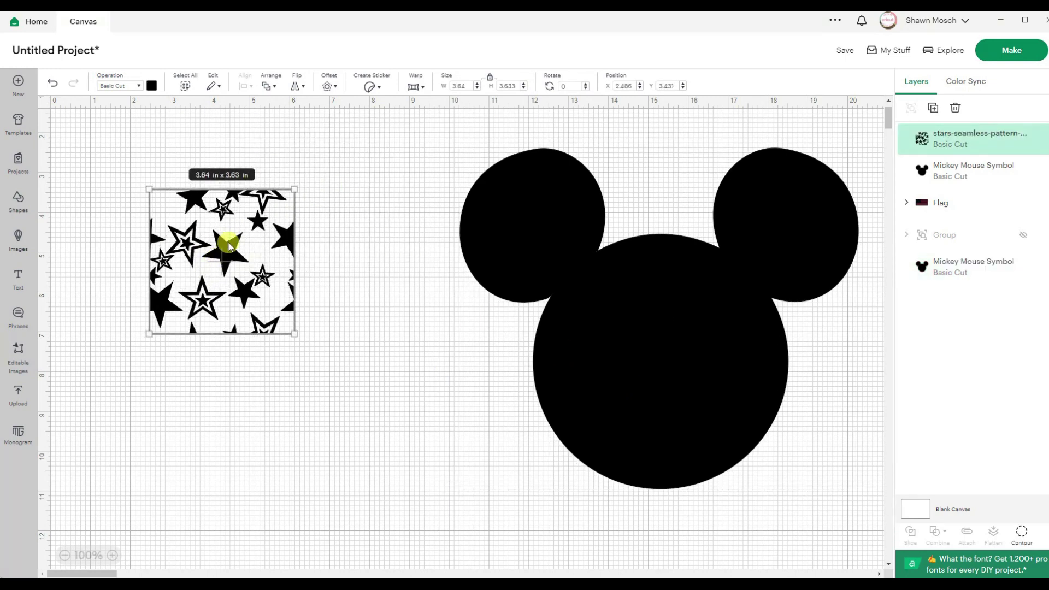
{"action": "left_click", "coordinate": [465, 88]}
{"action": "type", "text": "3"}
{"action": "key", "text": "Return"}
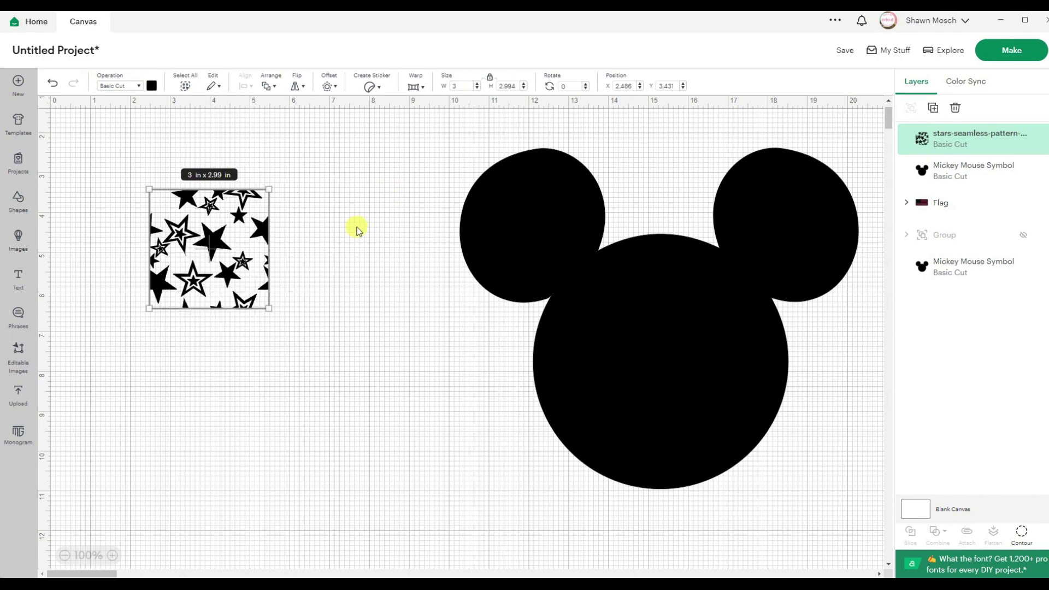
- Copy and paste the 3 in star square into a three-by-three grid of tiles
{"action": "key", "text": "ctrl+c"}
{"action": "key", "text": "ctrl+v"}
{"action": "left_click_drag", "start_coordinate": [107, 145], "coordinate": [310, 247]}
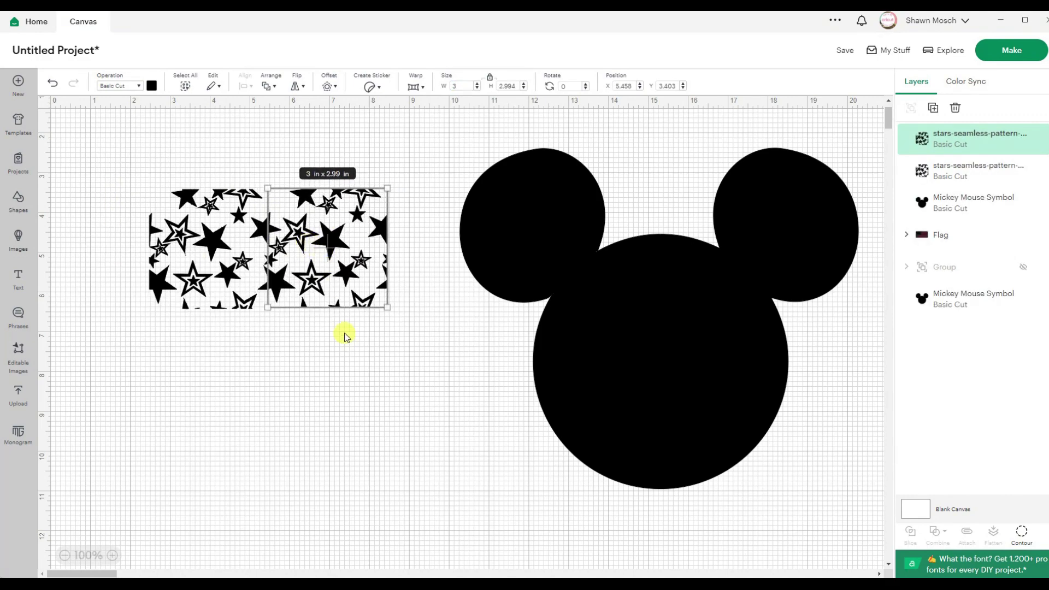
{"action": "key", "text": "ctrl+v"}
{"action": "left_click_drag", "start_coordinate": [148, 221], "coordinate": [194, 353]}
{"action": "key", "text": "ctrl+v"}
{"action": "left_click_drag", "start_coordinate": [376, 408], "coordinate": [333, 357]}
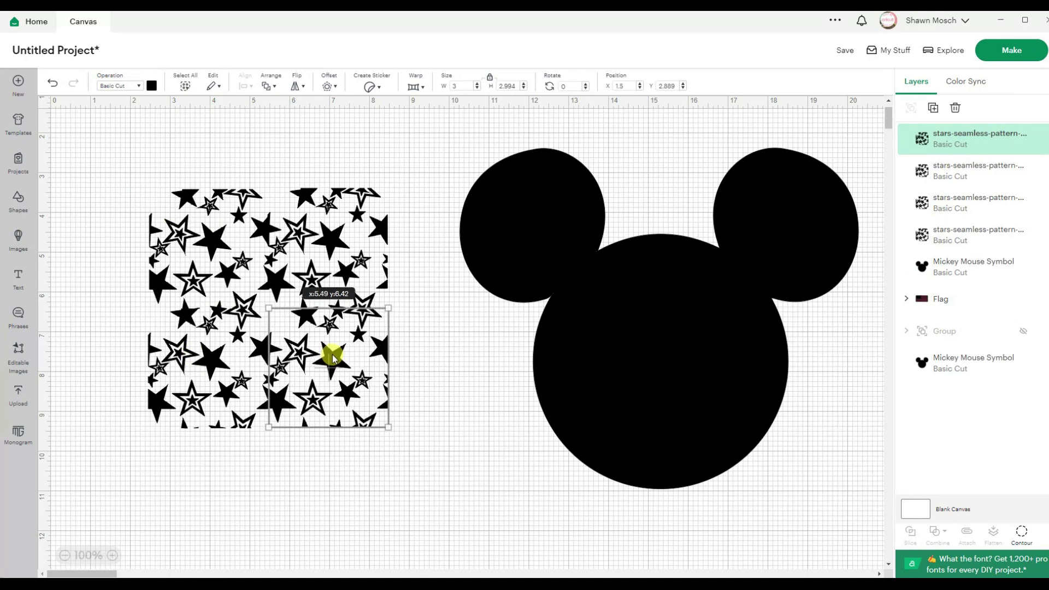
{"action": "key", "text": "ctrl+v"}
{"action": "left_click_drag", "start_coordinate": [176, 234], "coordinate": [347, 499]}
{"action": "key", "text": "ctrl+v"}
{"action": "left_click", "coordinate": [331, 234]}
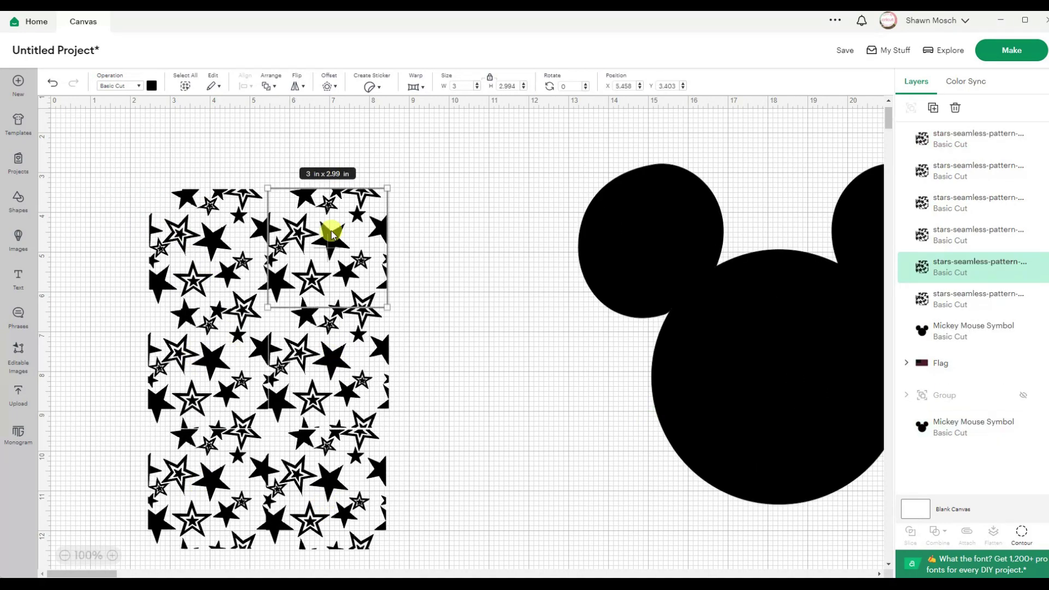
{"action": "key", "text": "ctrl+v"}
{"action": "left_click_drag", "start_coordinate": [496, 237], "coordinate": [452, 237]}
{"action": "key", "text": "ctrl+v"}
{"action": "left_click_drag", "start_coordinate": [259, 300], "coordinate": [461, 480]}
{"action": "key", "text": "ctrl+v"}
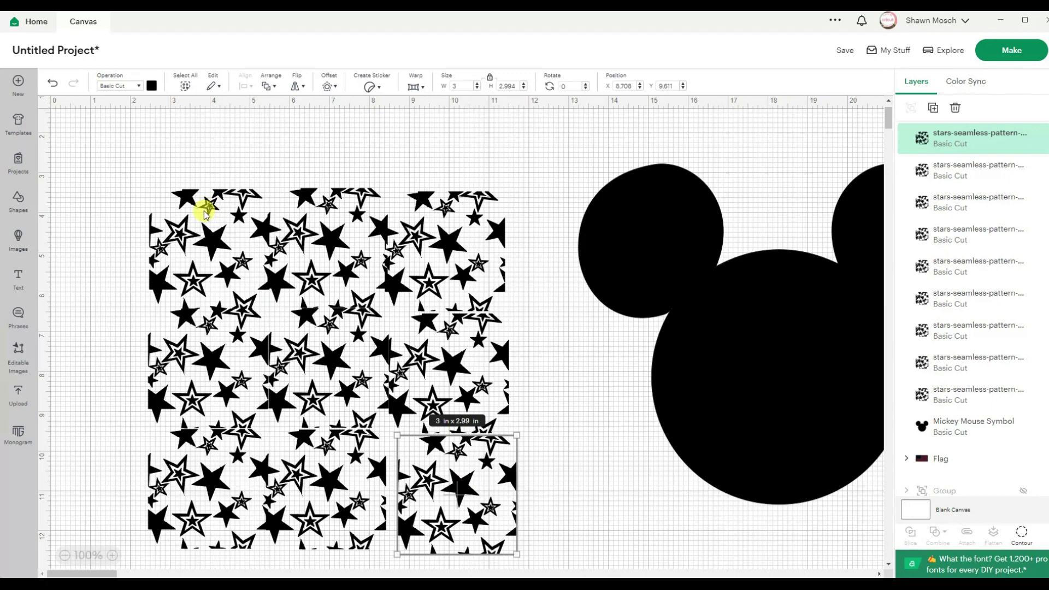
- Top-align the three star tiles in the top row
{"action": "left_click", "coordinate": [204, 214]}
{"action": "left_click", "coordinate": [350, 225], "text": "shift"}
{"action": "left_click", "coordinate": [476, 243], "text": "shift"}
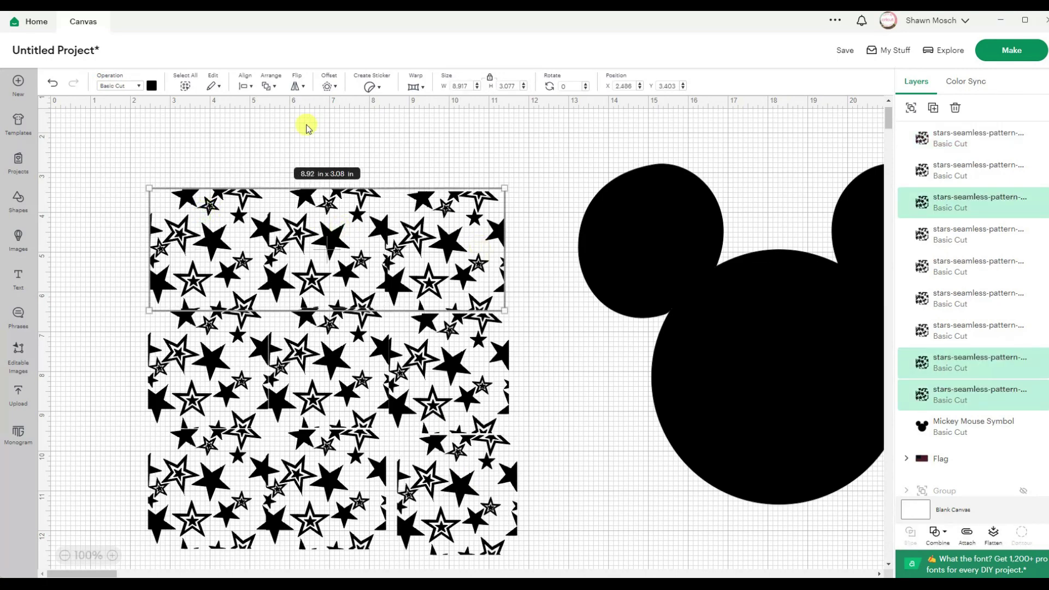
{"action": "left_click", "coordinate": [243, 85]}
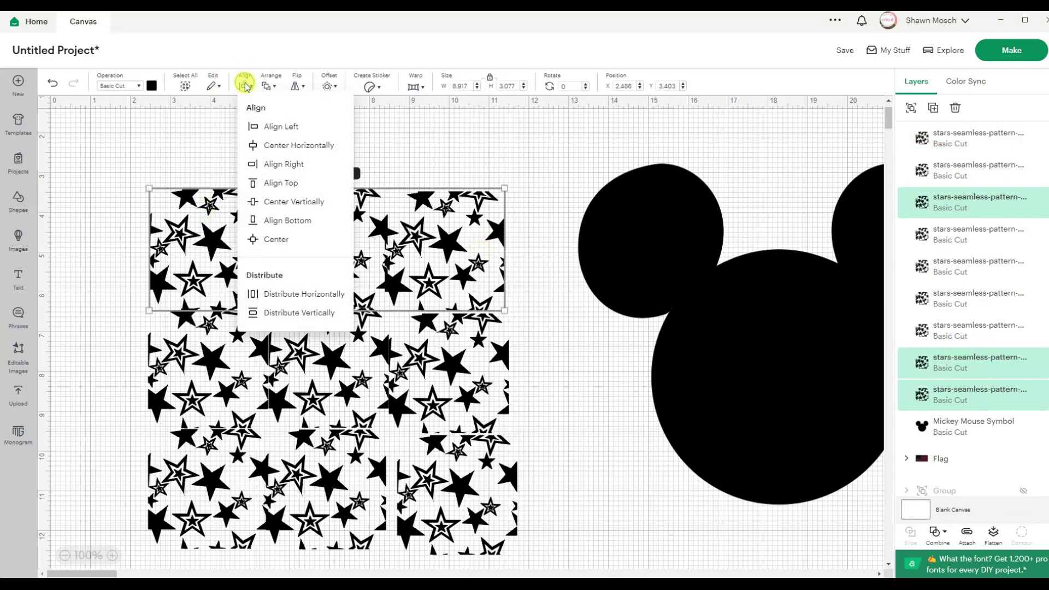
{"action": "left_click", "coordinate": [286, 184]}
{"action": "left_click", "coordinate": [550, 404]}
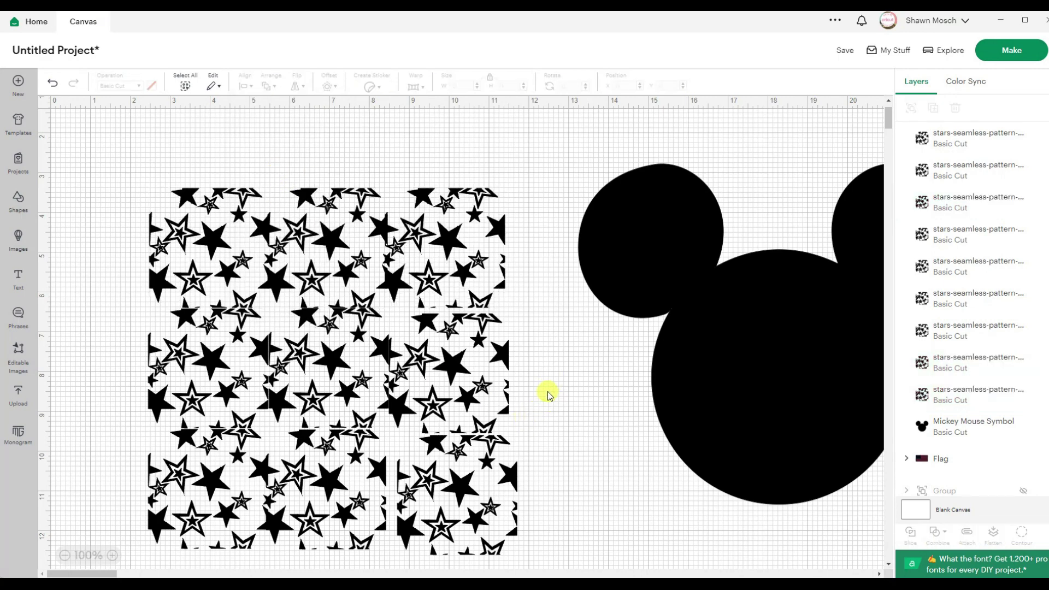
- Delete the six lower star tiles, leaving the top row of three selected
{"action": "left_click_drag", "start_coordinate": [549, 395], "coordinate": [171, 513]}
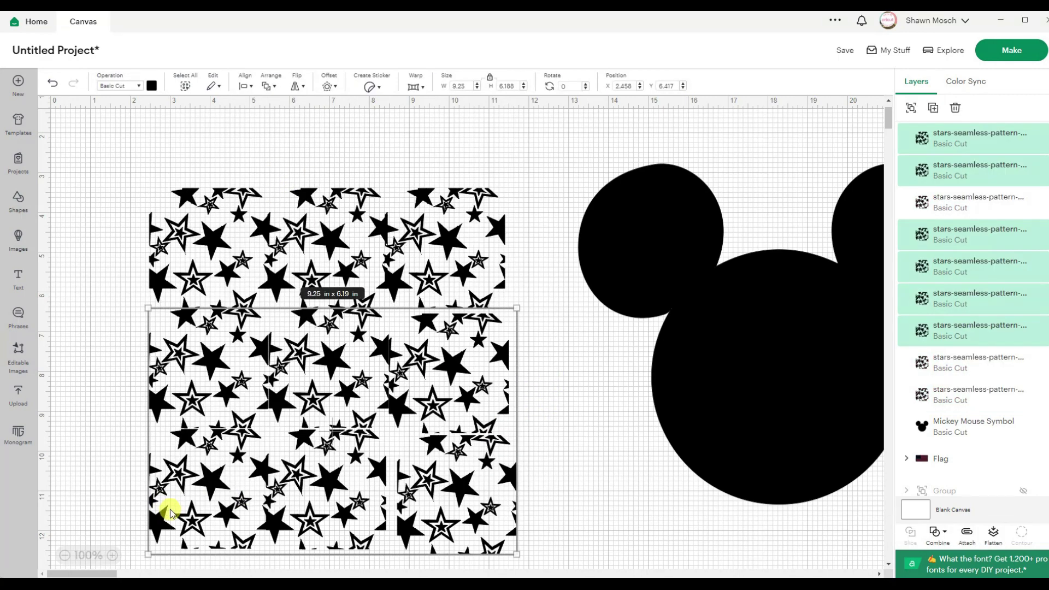
{"action": "key", "text": "Delete"}
{"action": "left_click", "coordinate": [211, 224]}
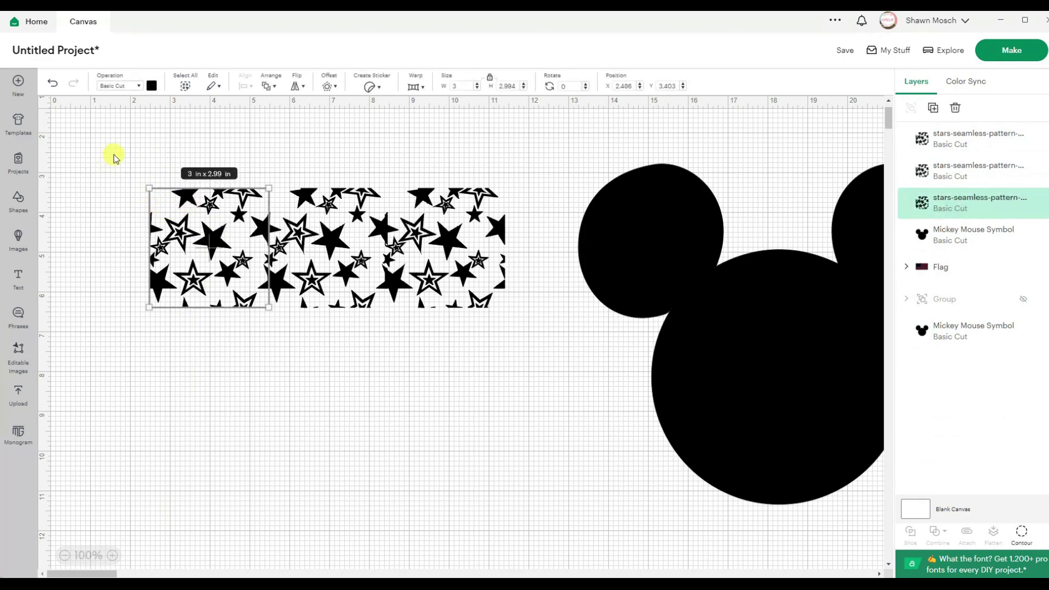
{"action": "left_click_drag", "start_coordinate": [112, 148], "coordinate": [546, 376]}
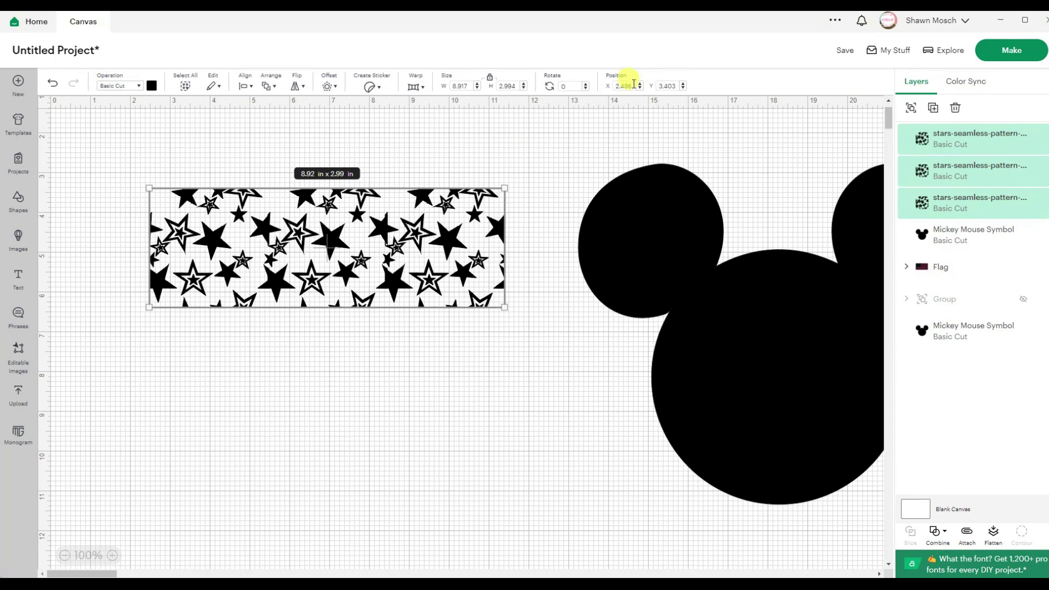
- Set the star row's horizontal position to 3
{"action": "left_click_drag", "start_coordinate": [633, 84], "coordinate": [612, 87]}
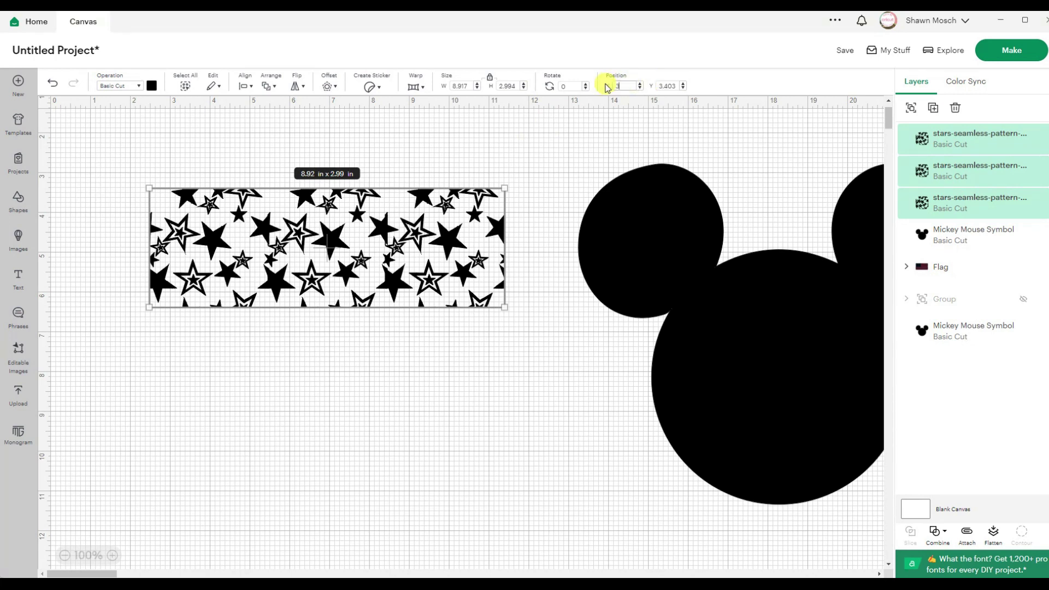
{"action": "type", "text": "3"}
{"action": "key", "text": "Return"}
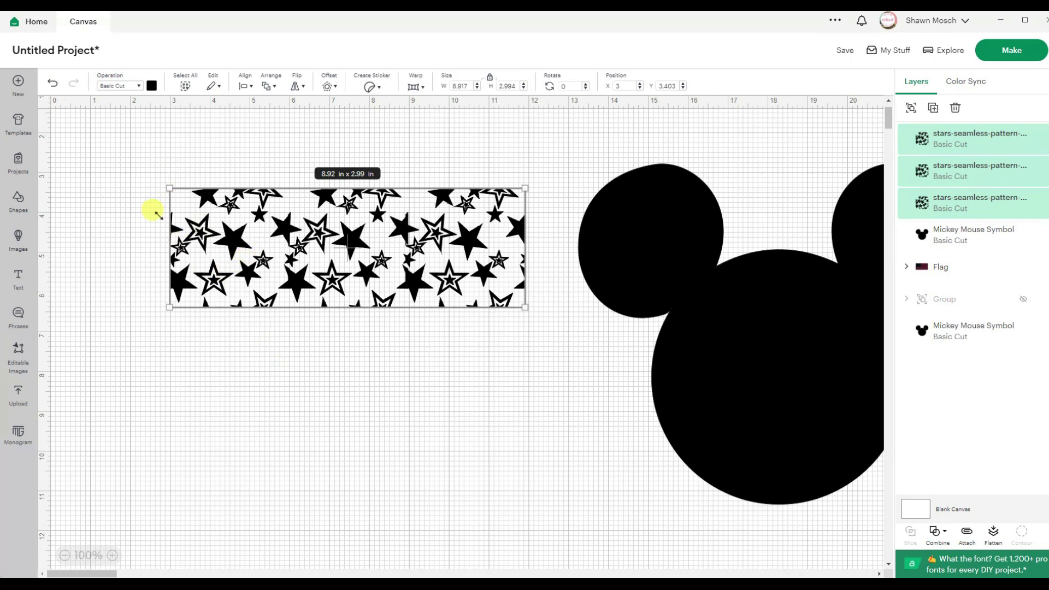
{"action": "left_click", "coordinate": [269, 369]}
{"action": "left_click", "coordinate": [262, 254]}
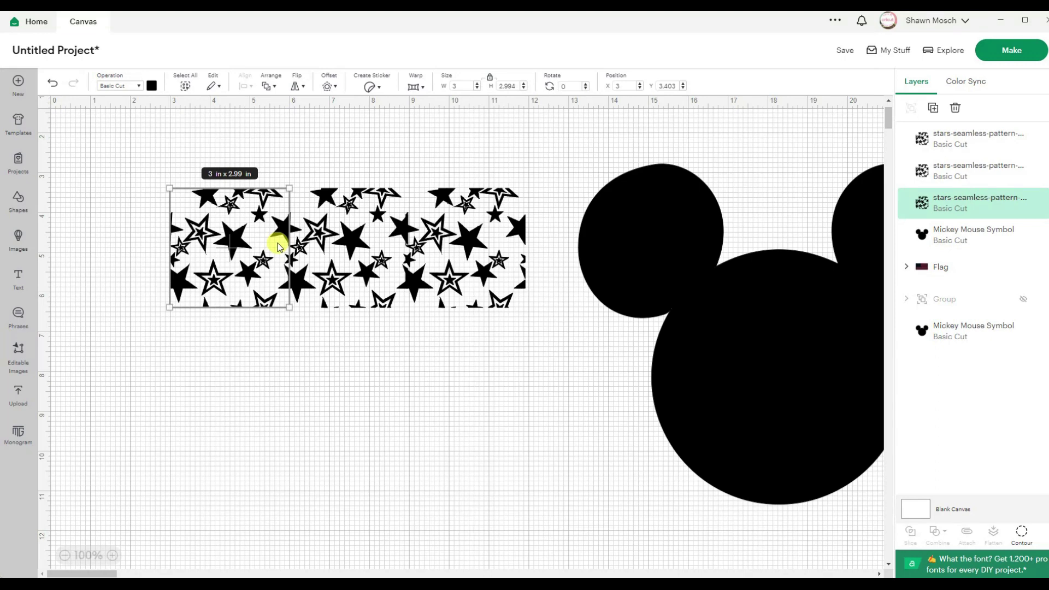
- Move the middle star tile to X 6 and the right tile to X 9
{"action": "left_click", "coordinate": [336, 243]}
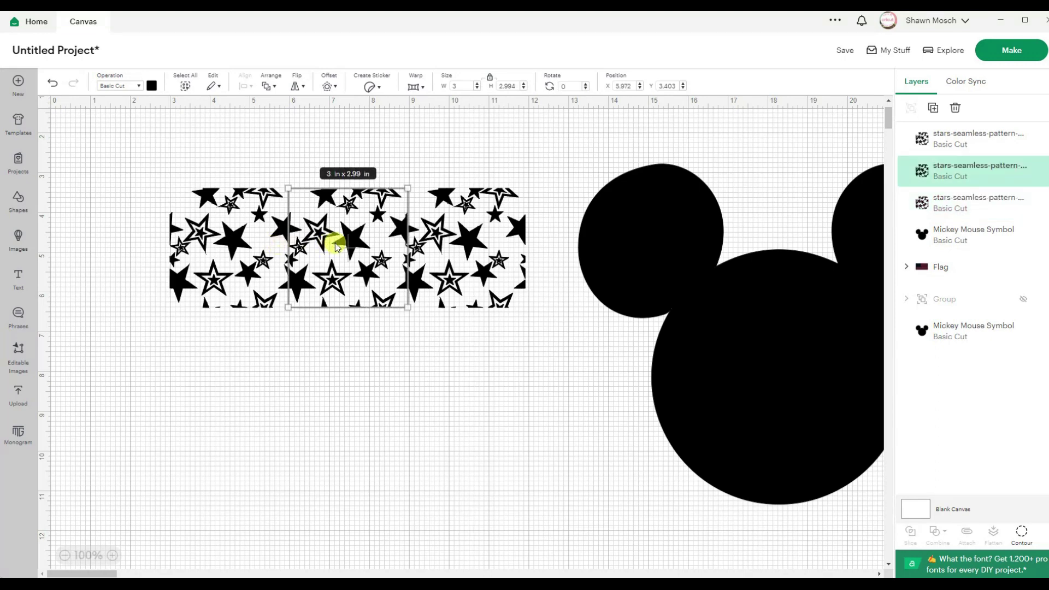
{"action": "left_click", "coordinate": [622, 86]}
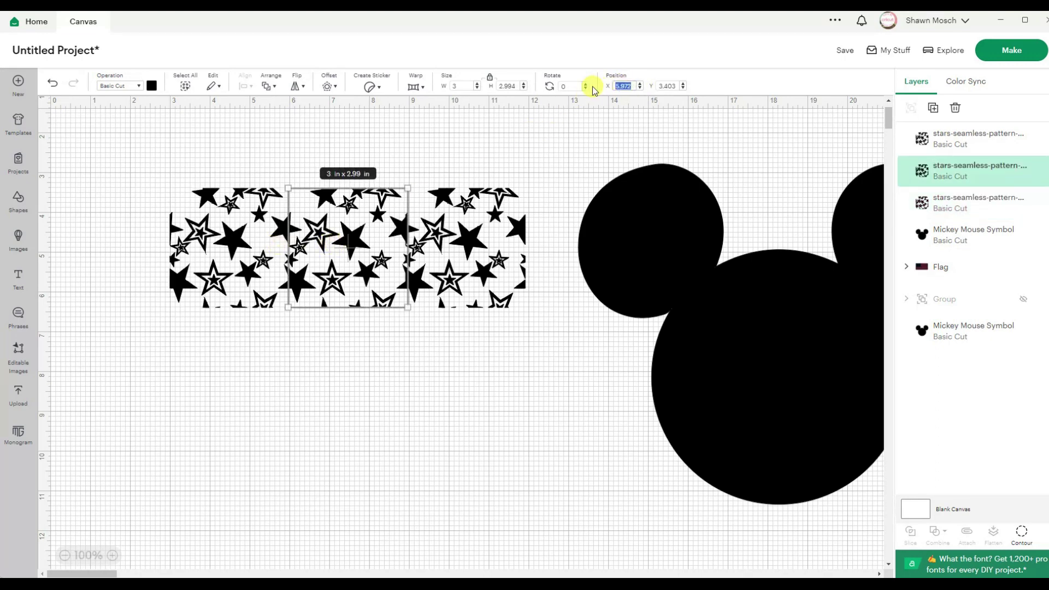
{"action": "type", "text": "6"}
{"action": "key", "text": "Return"}
{"action": "left_click", "coordinate": [480, 250]}
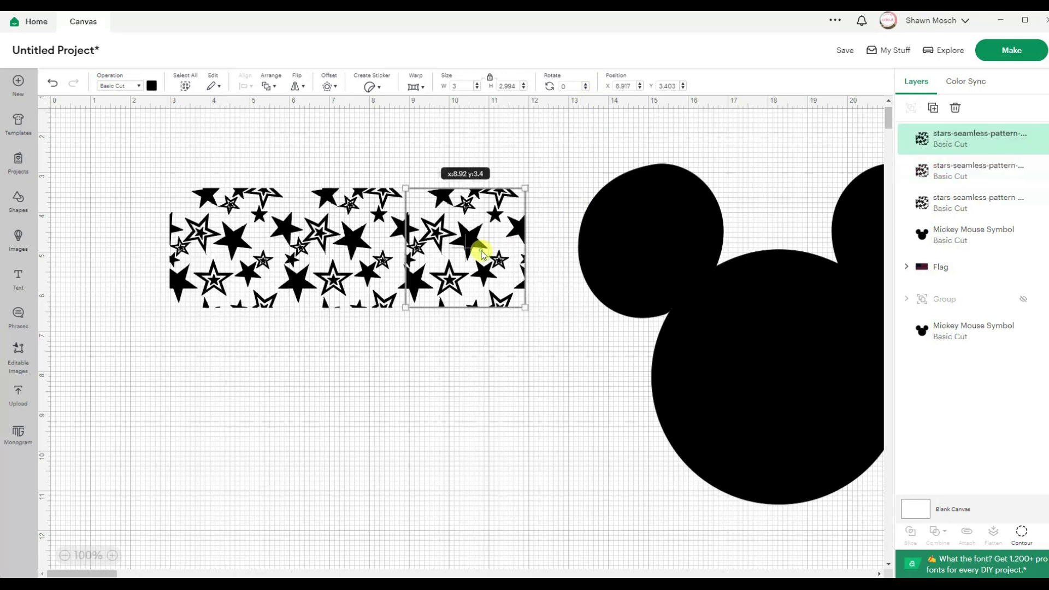
{"action": "left_click", "coordinate": [634, 85]}
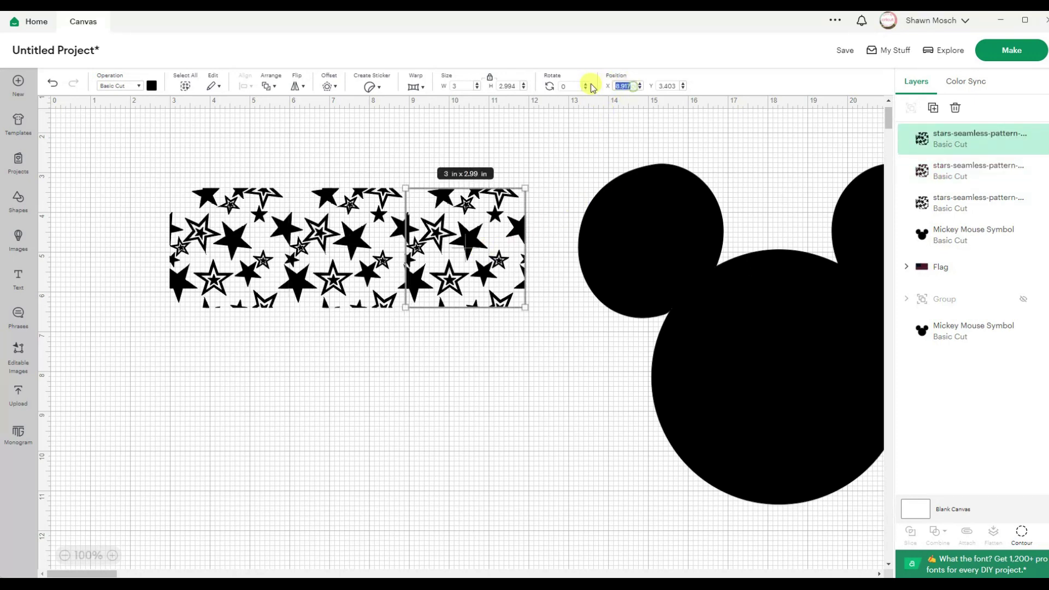
{"action": "type", "text": "9"}
{"action": "key", "text": "Return"}
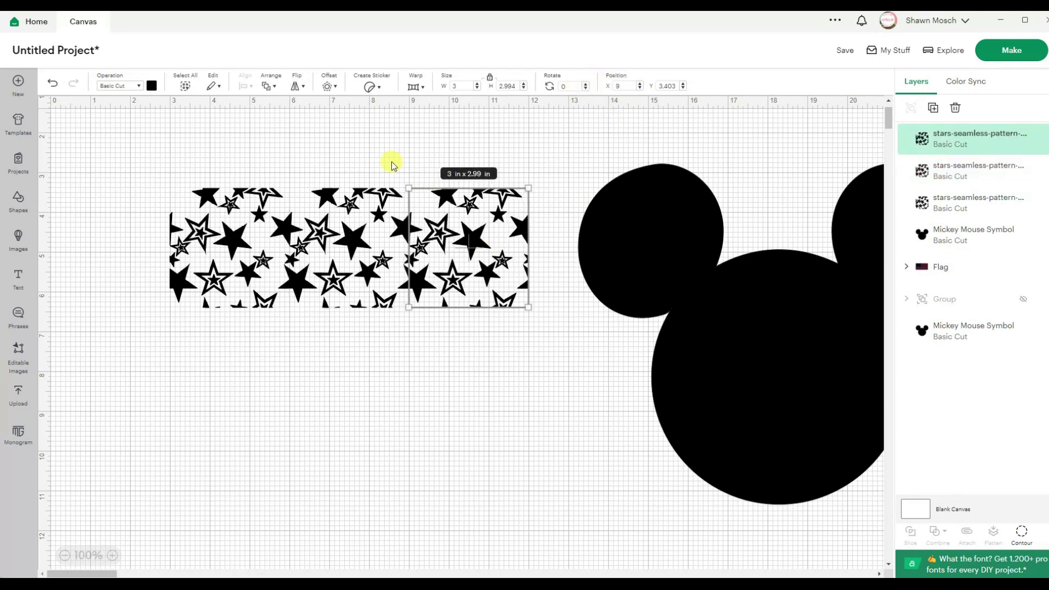
- Weld the three star tiles into a single 9 in strip
{"action": "left_click", "coordinate": [333, 139]}
{"action": "left_click_drag", "start_coordinate": [140, 164], "coordinate": [562, 374]}
{"action": "left_click", "coordinate": [936, 531]}
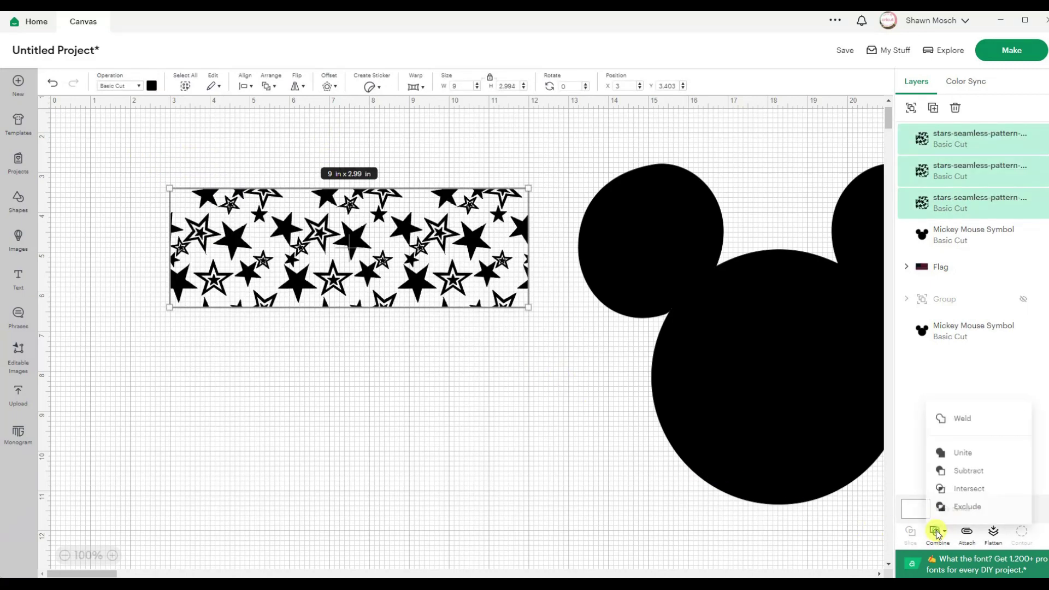
{"action": "left_click", "coordinate": [965, 413]}
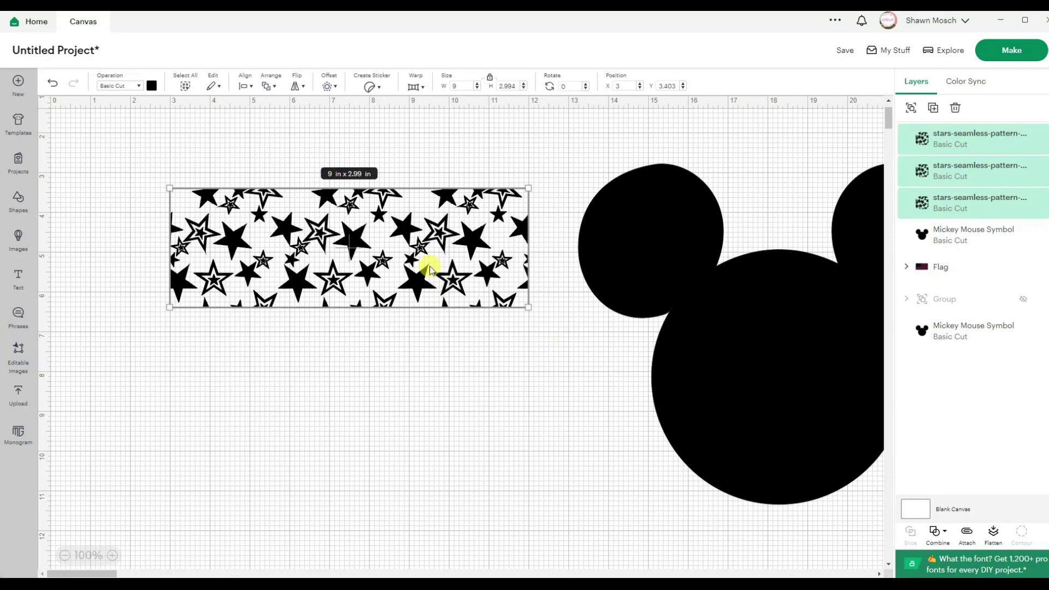
{"action": "left_click", "coordinate": [418, 249]}
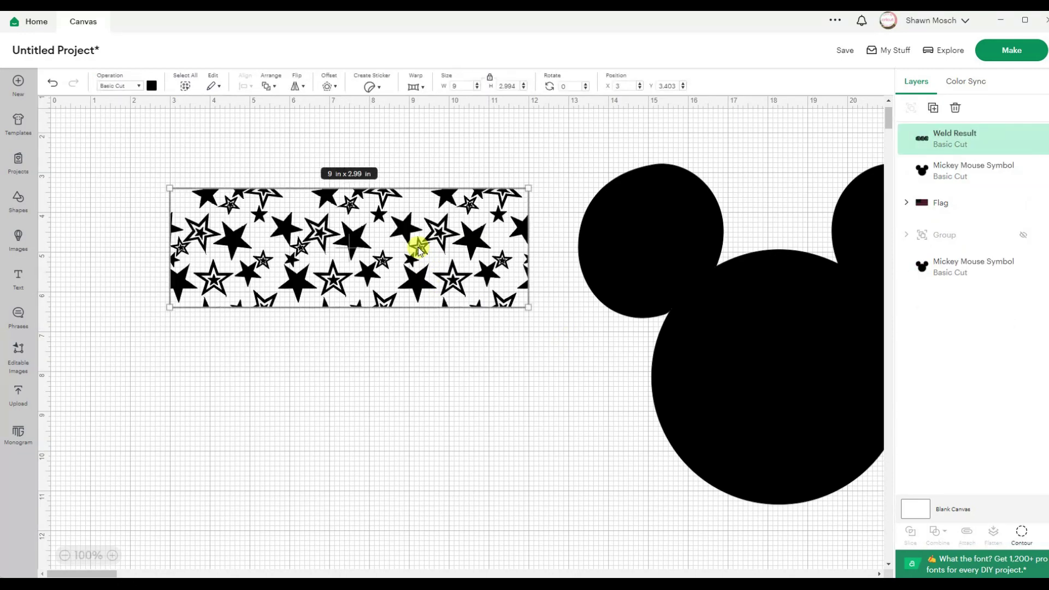
- Duplicate the star strip, left-align the copy beneath it, and nudge it up to close the gap
{"action": "key", "text": "ctrl+d"}
{"action": "left_click_drag", "start_coordinate": [476, 347], "coordinate": [412, 367]}
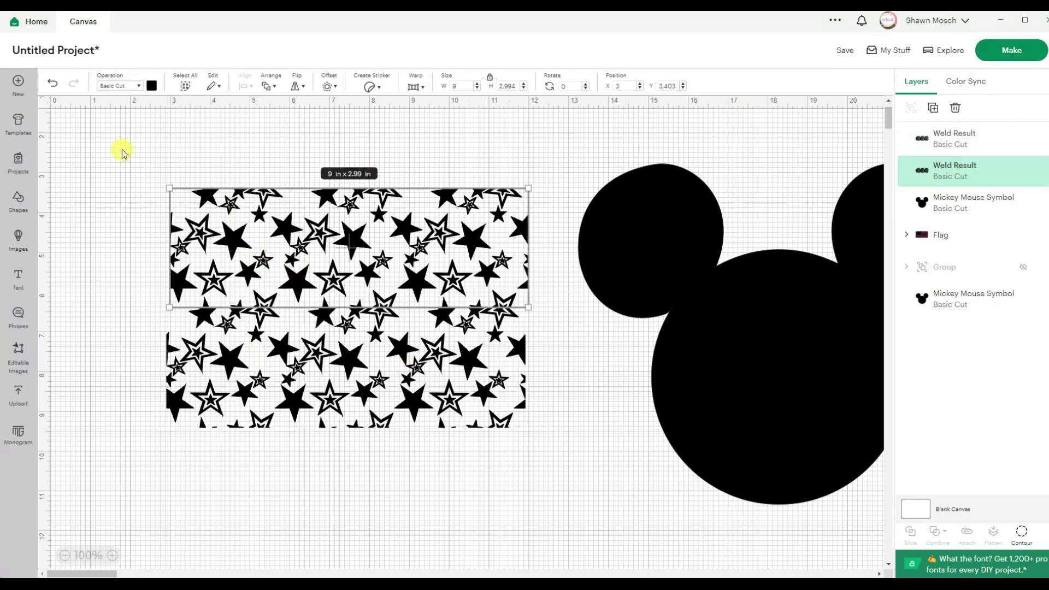
{"action": "left_click_drag", "start_coordinate": [117, 148], "coordinate": [562, 464]}
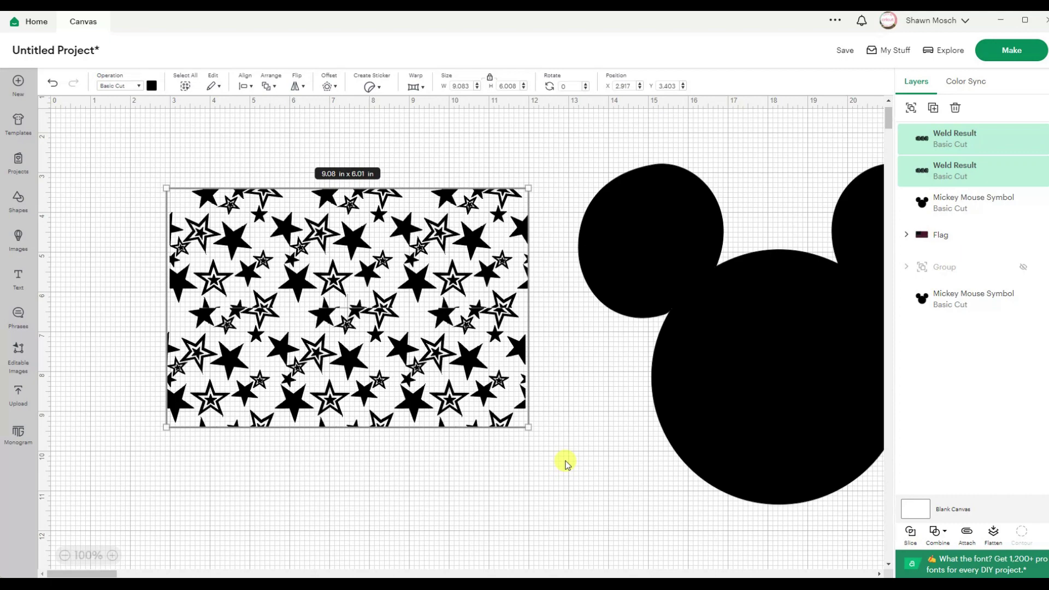
{"action": "left_click", "coordinate": [246, 85]}
{"action": "left_click", "coordinate": [257, 127]}
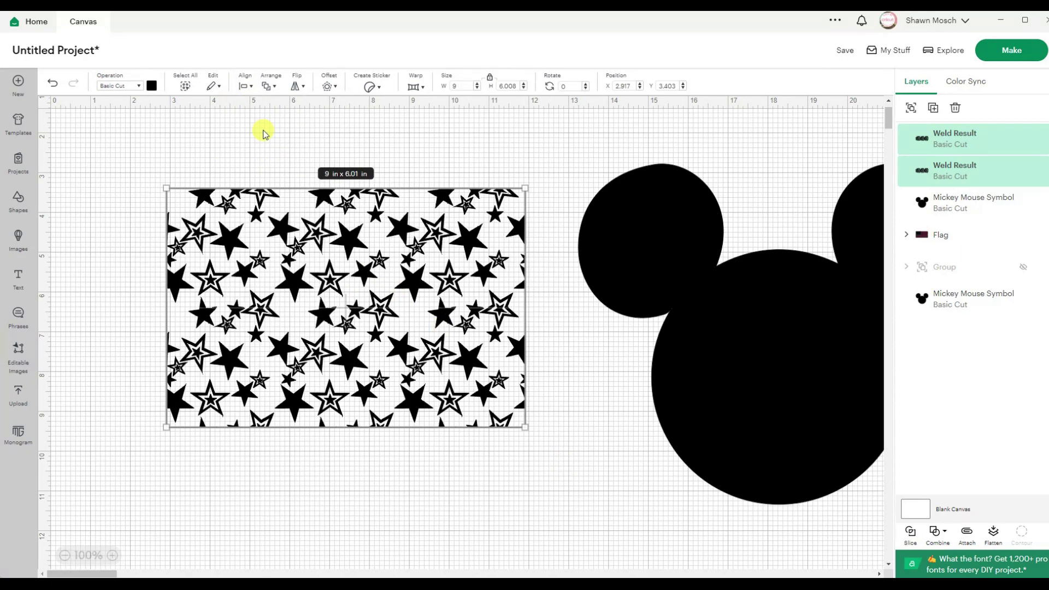
{"action": "left_click", "coordinate": [555, 179]}
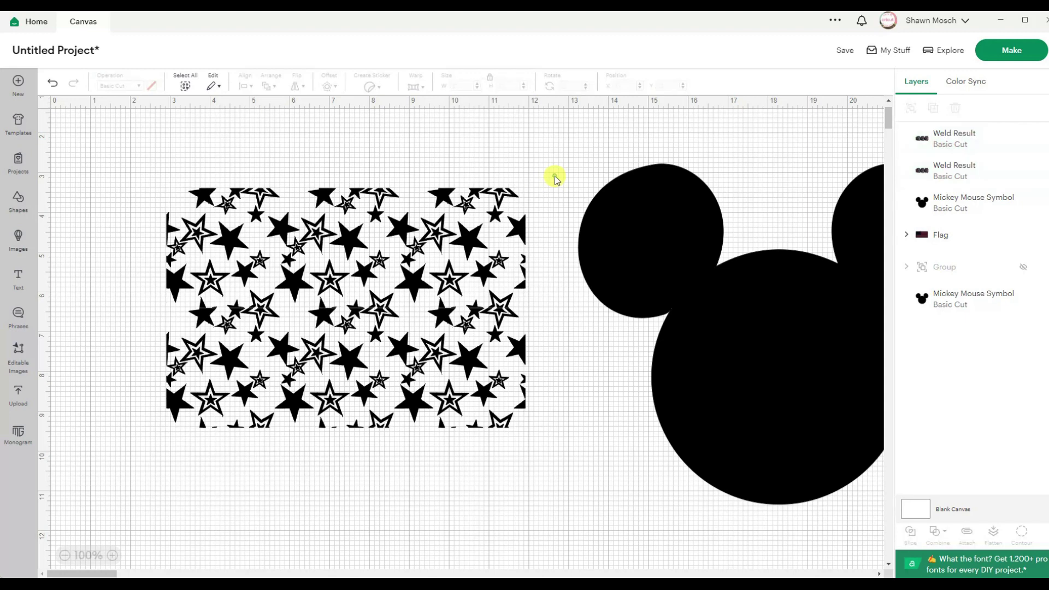
{"action": "left_click", "coordinate": [457, 221]}
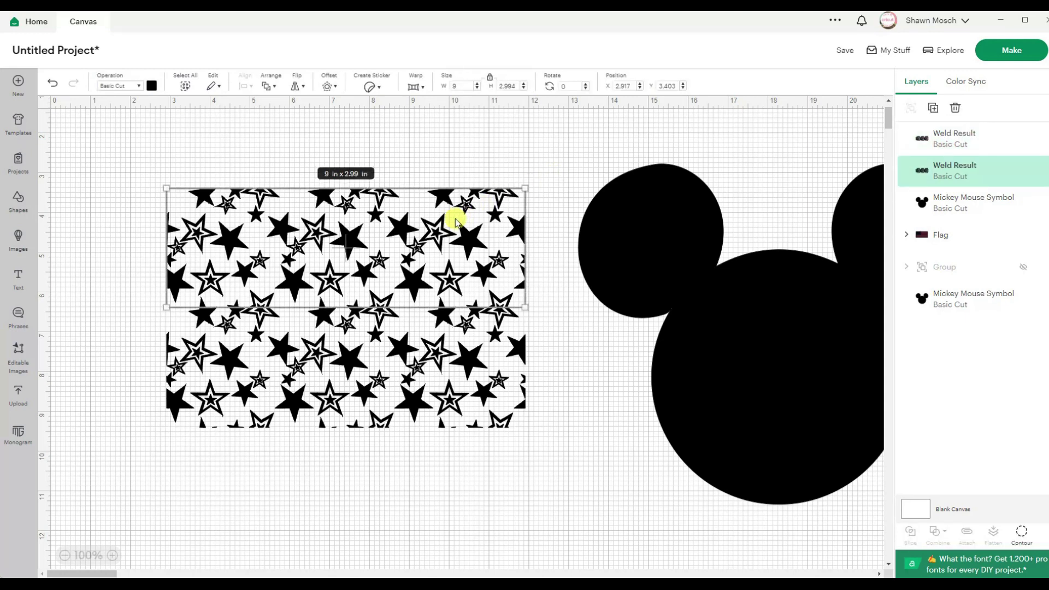
{"action": "left_click", "coordinate": [435, 363]}
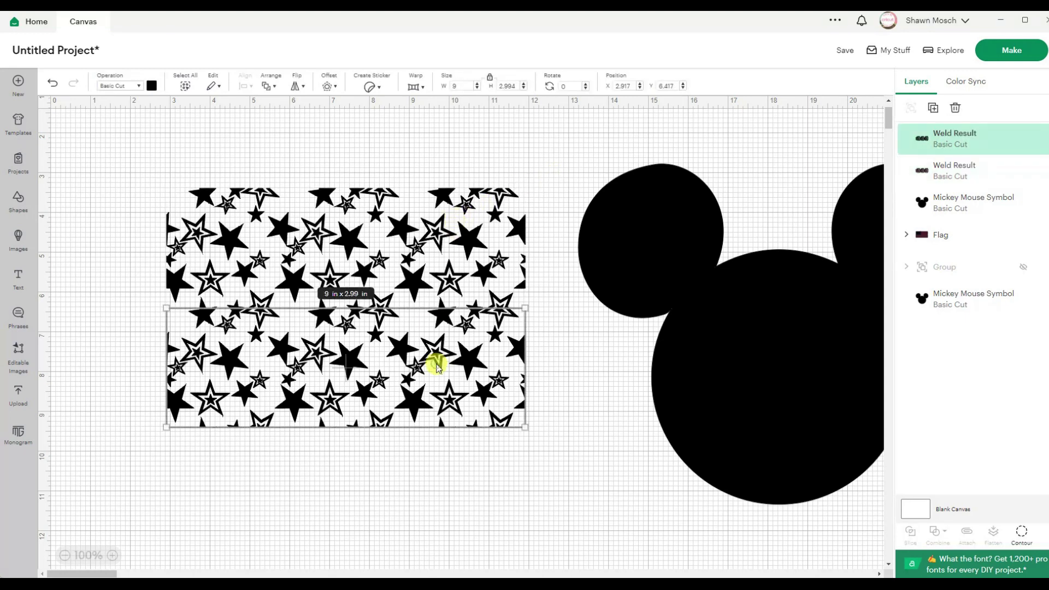
{"action": "left_click", "coordinate": [684, 88]}
{"action": "left_click", "coordinate": [683, 88]}
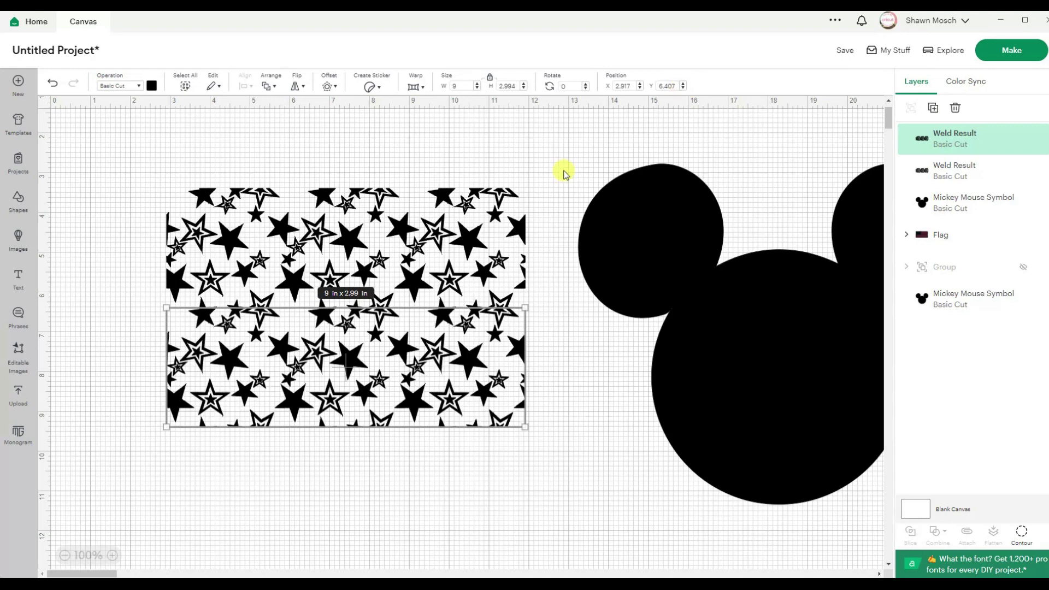
- Weld both strips into a 9 x 6 in block and place a duplicate below it
{"action": "left_click_drag", "start_coordinate": [129, 146], "coordinate": [583, 499]}
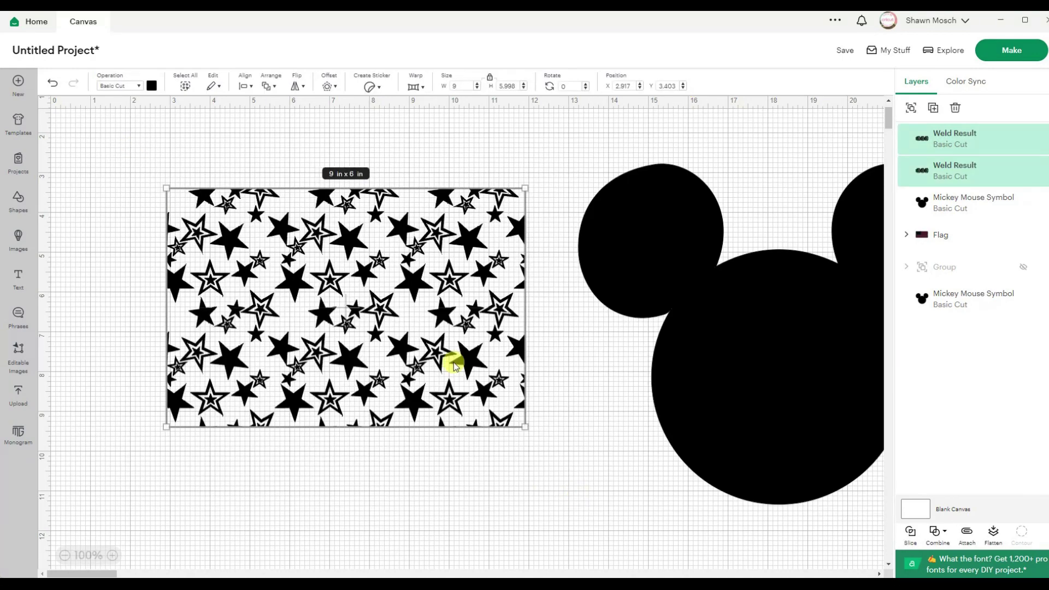
{"action": "left_click", "coordinate": [933, 532]}
{"action": "left_click", "coordinate": [977, 412]}
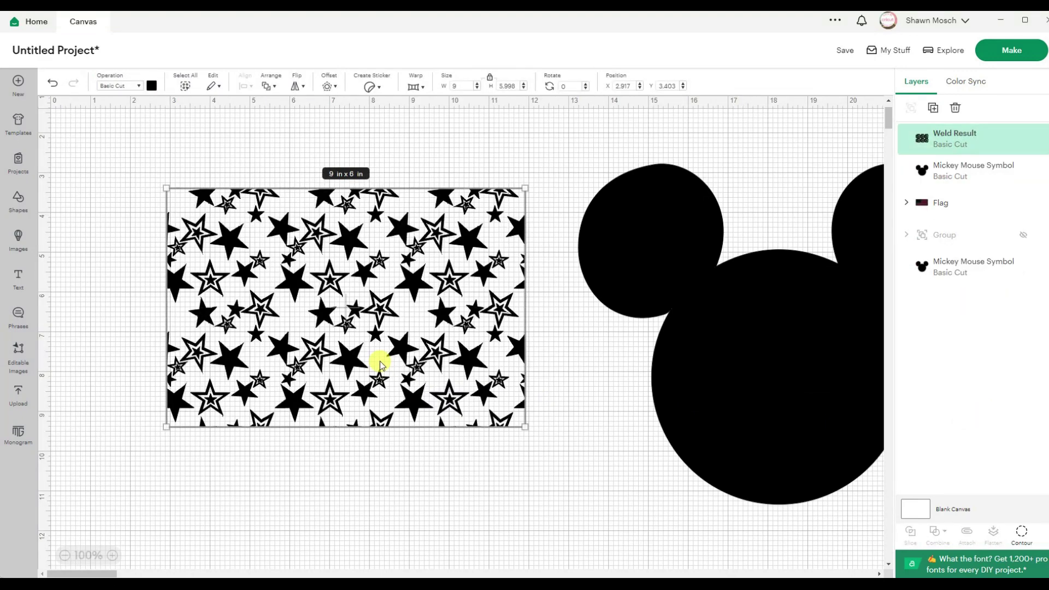
{"action": "key", "text": "ctrl+d"}
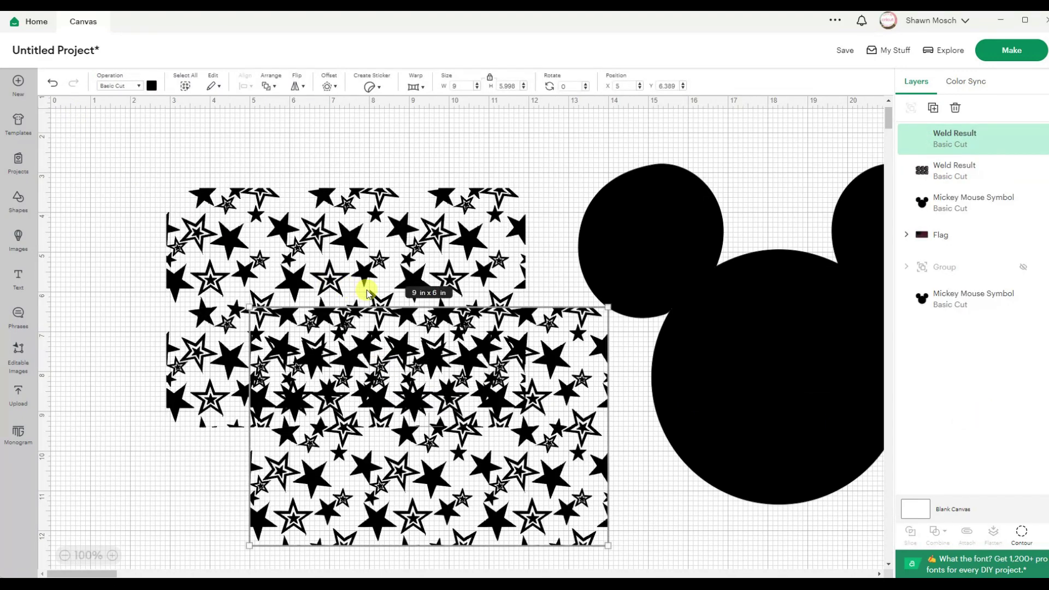
{"action": "left_click_drag", "start_coordinate": [489, 415], "coordinate": [403, 531]}
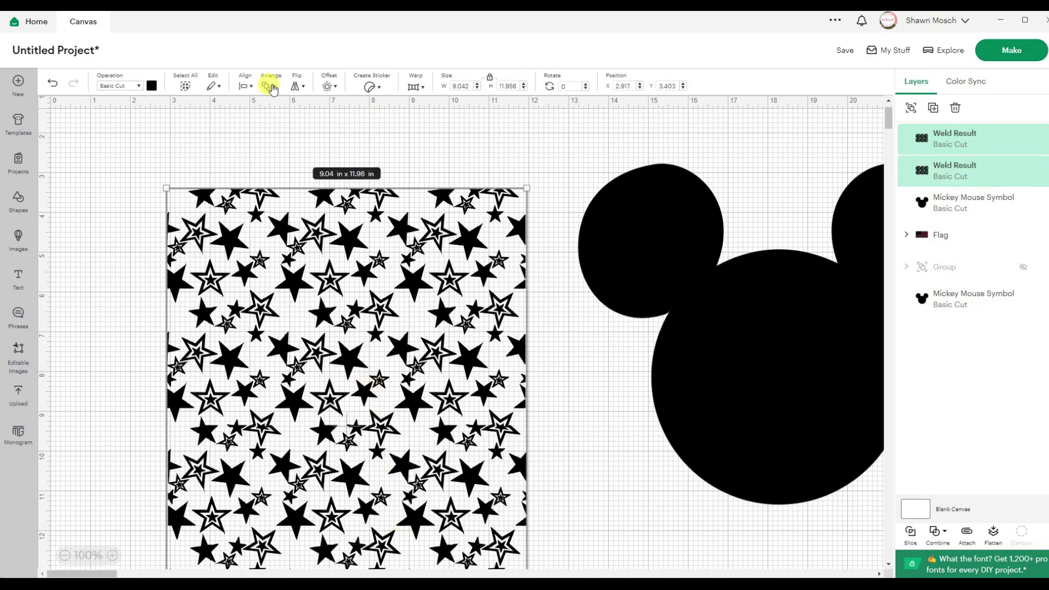
- Align the lower star block under the upper one and weld both into a 9 x 11.97 in panel
{"action": "left_click_drag", "start_coordinate": [357, 496], "coordinate": [356, 496]}
{"action": "left_click", "coordinate": [159, 165]}
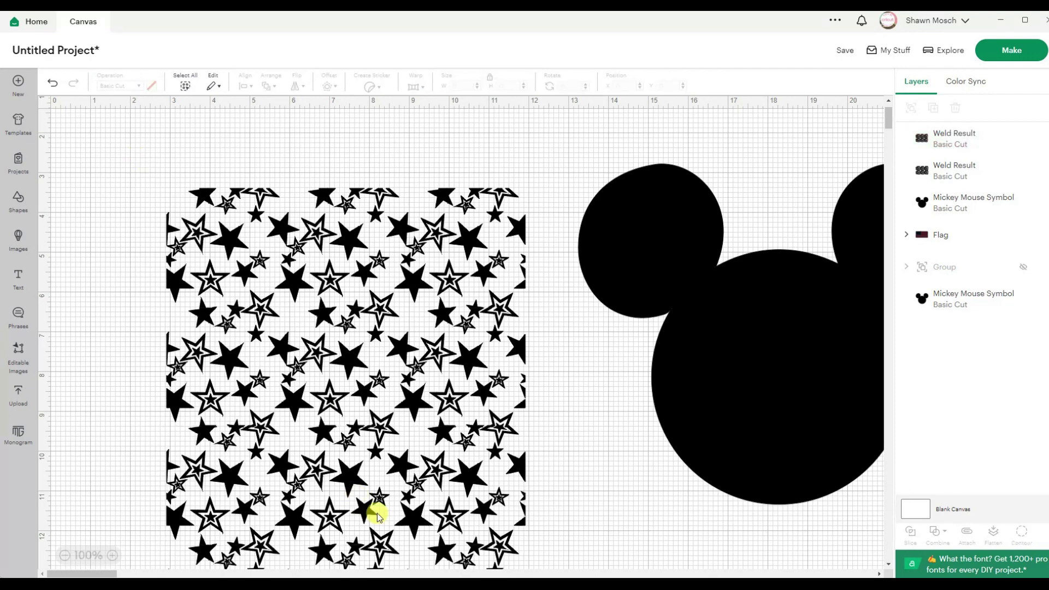
{"action": "left_click", "coordinate": [374, 511]}
{"action": "left_click", "coordinate": [683, 88]}
{"action": "left_click", "coordinate": [683, 85]}
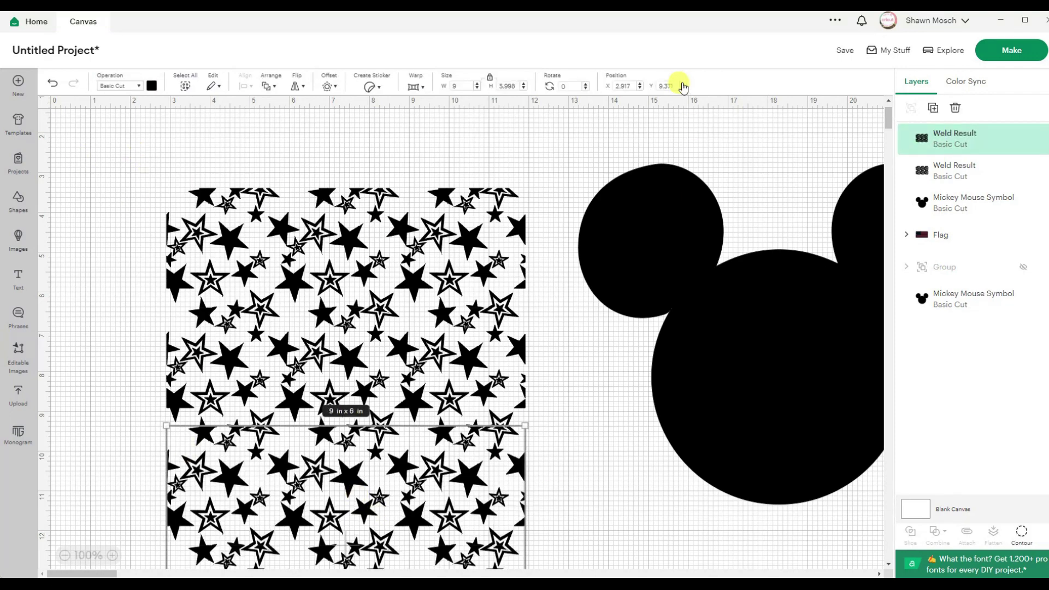
{"action": "left_click", "coordinate": [229, 211]}
{"action": "left_click", "coordinate": [342, 459], "text": "shift"}
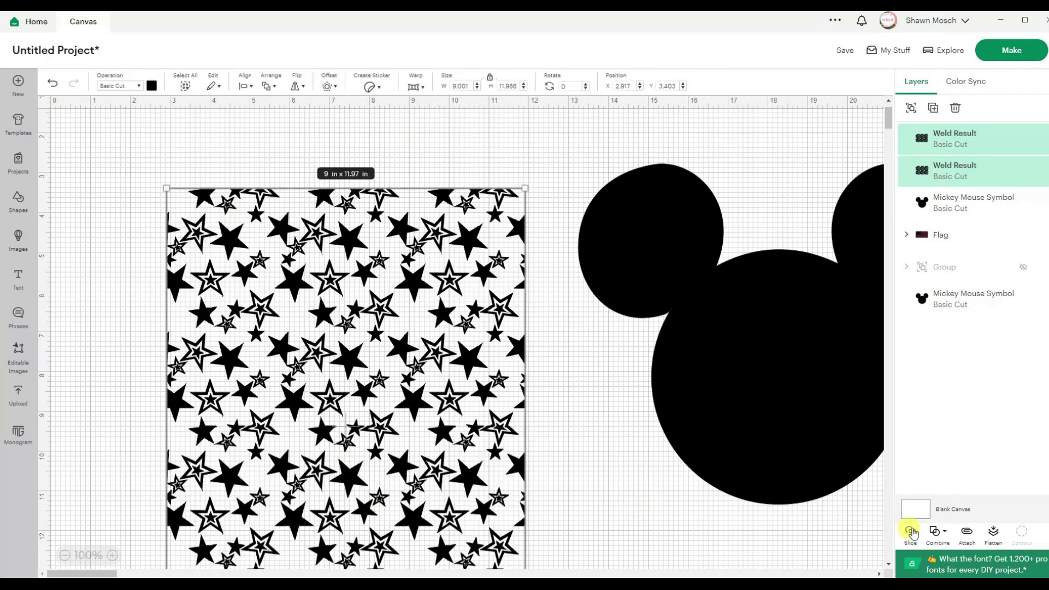
{"action": "left_click", "coordinate": [935, 531]}
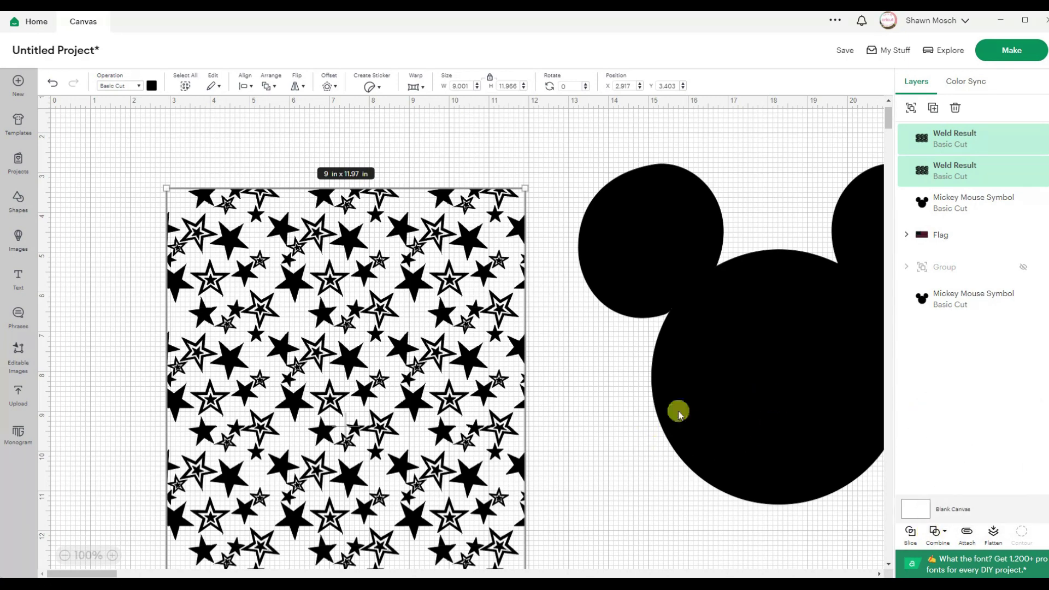
- Bring the star panel and the black Mickey head together on the canvas
{"action": "left_click_drag", "start_coordinate": [365, 479], "coordinate": [462, 359]}
{"action": "left_click_drag", "start_coordinate": [434, 392], "coordinate": [474, 338]}
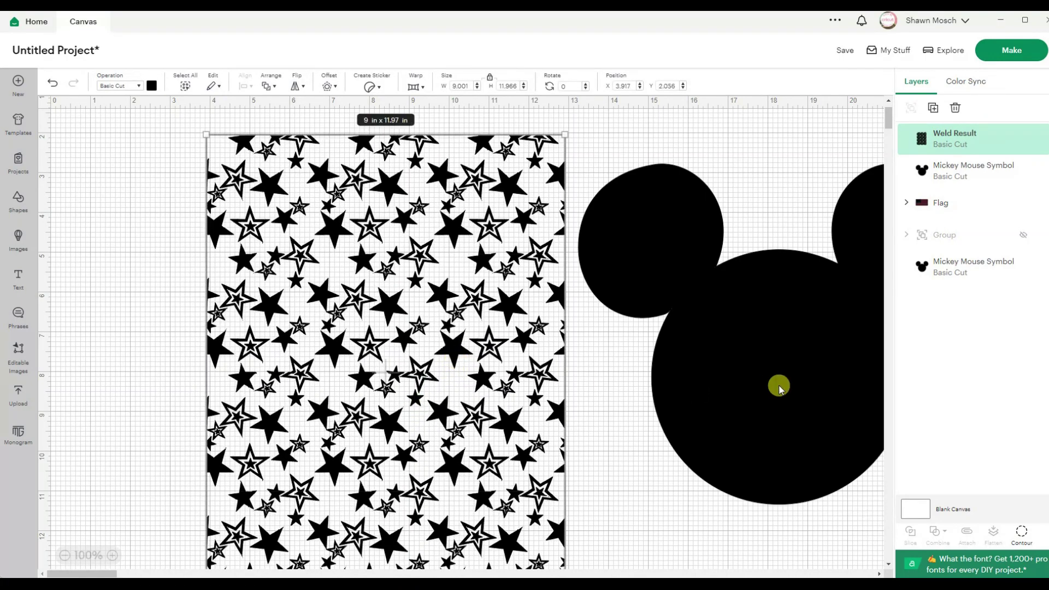
{"action": "left_click_drag", "start_coordinate": [779, 387], "coordinate": [398, 415]}
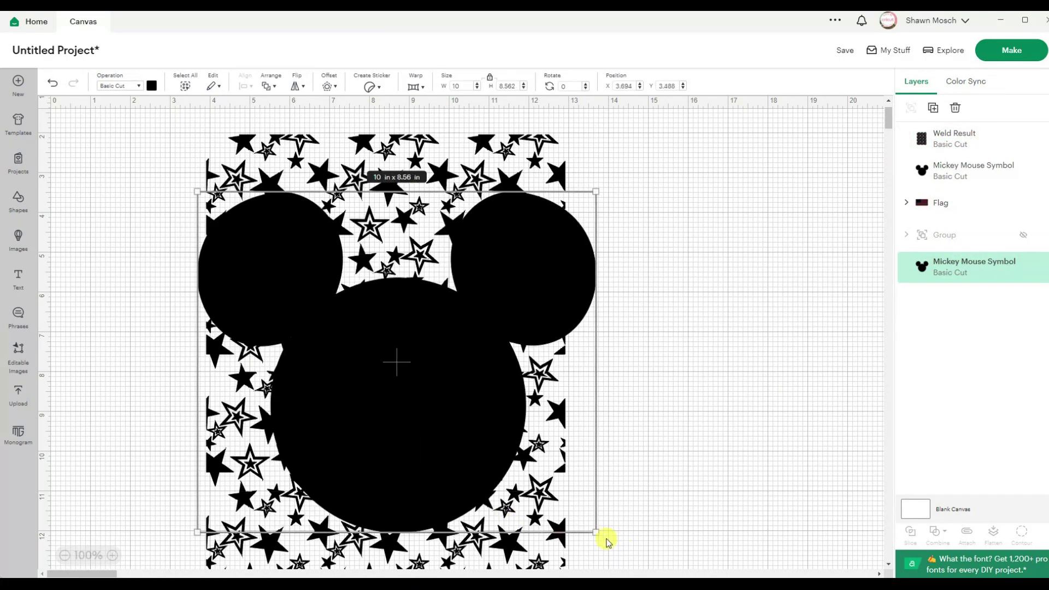
- Fit Mickey inside the star panel and intersect them into an 8.75 x 7.58 in star Mickey
{"action": "left_click_drag", "start_coordinate": [596, 531], "coordinate": [551, 494]}
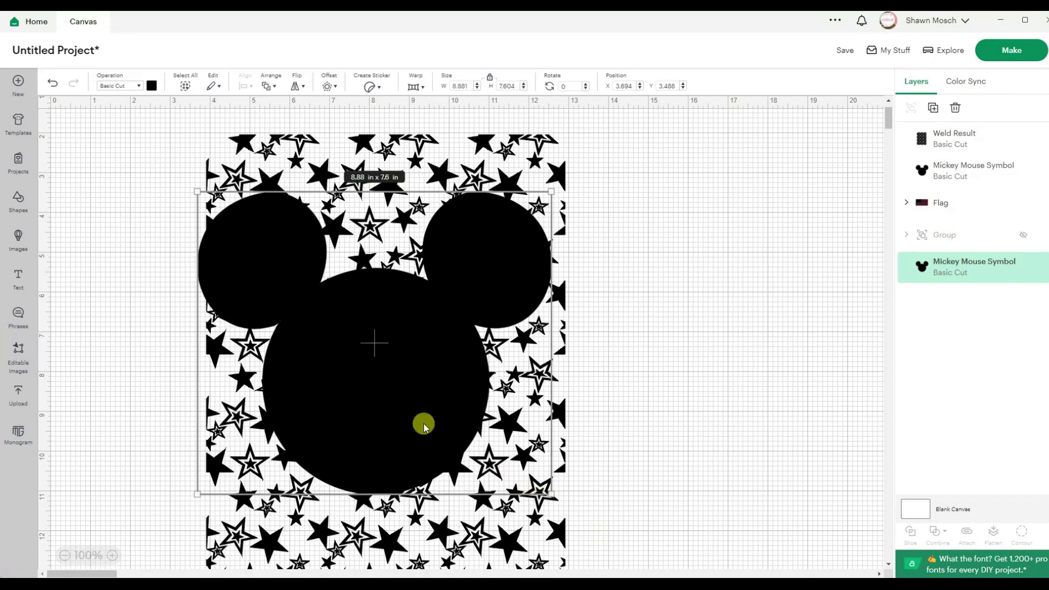
{"action": "left_click_drag", "start_coordinate": [424, 424], "coordinate": [437, 417]}
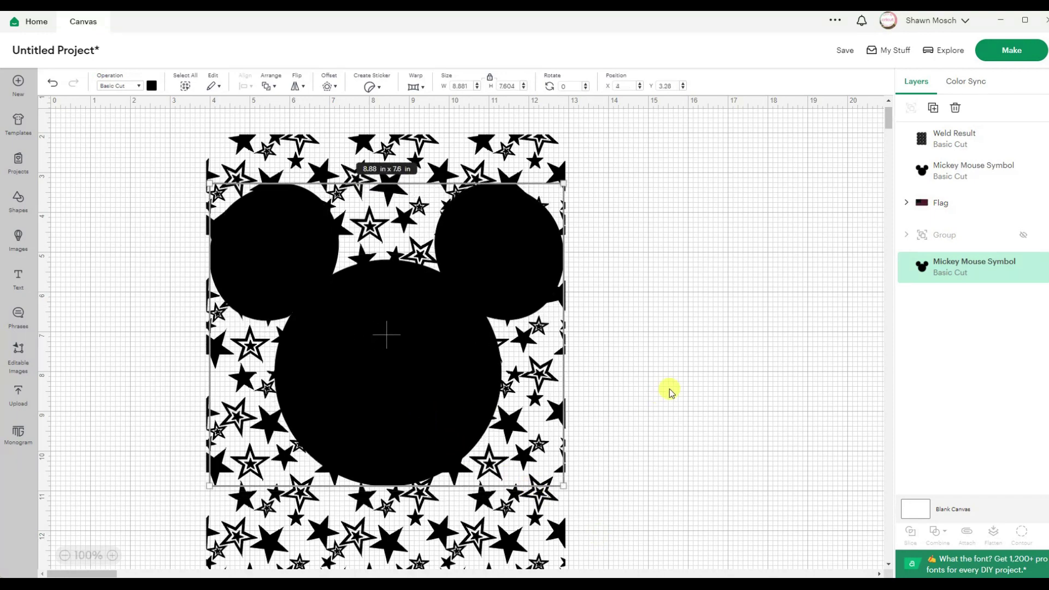
{"action": "left_click", "coordinate": [685, 335]}
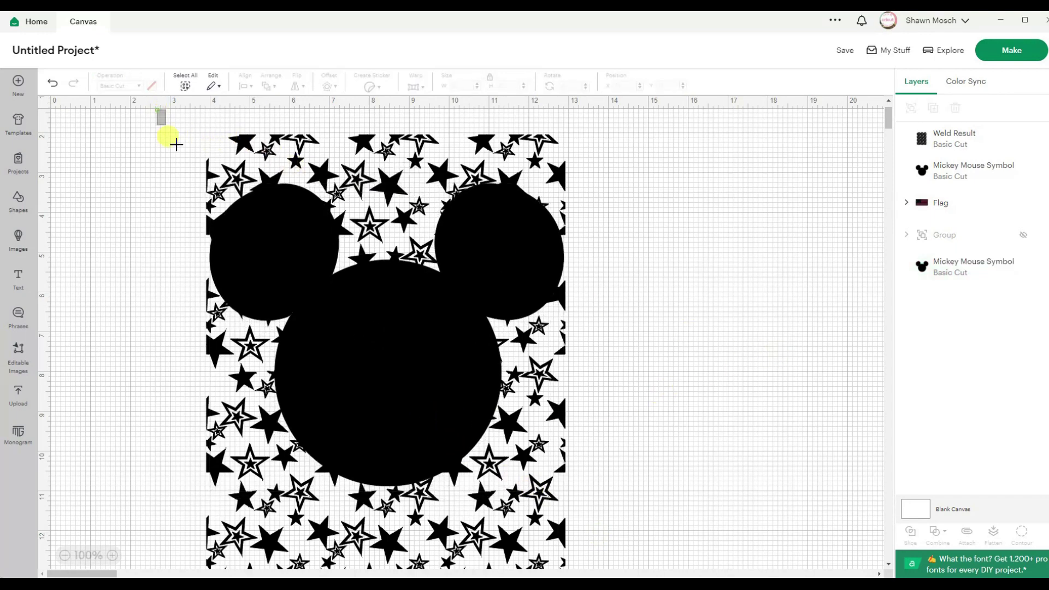
{"action": "left_click_drag", "start_coordinate": [176, 144], "coordinate": [729, 550]}
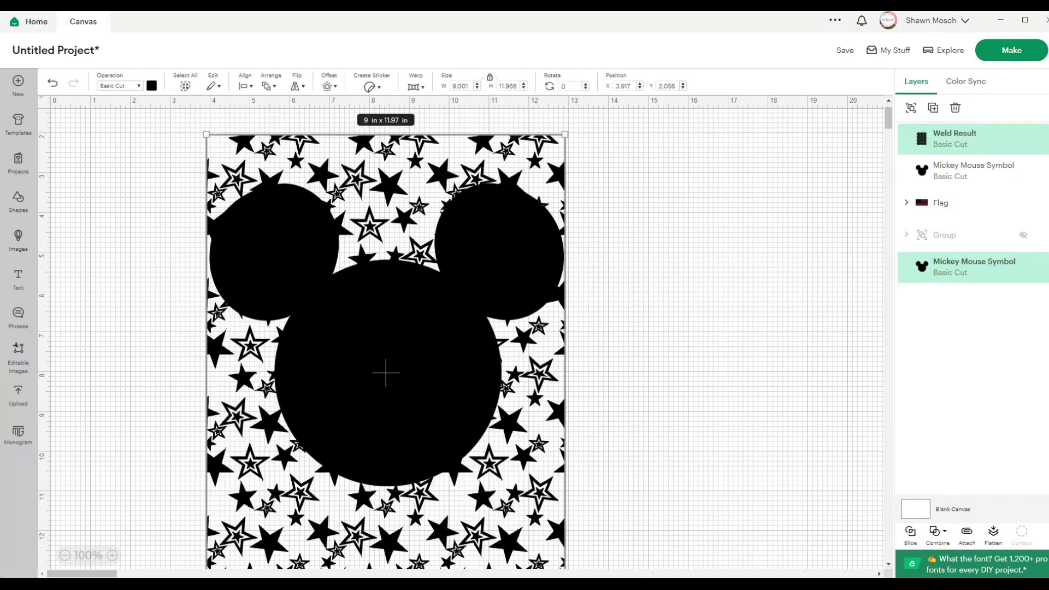
{"action": "left_click", "coordinate": [938, 530]}
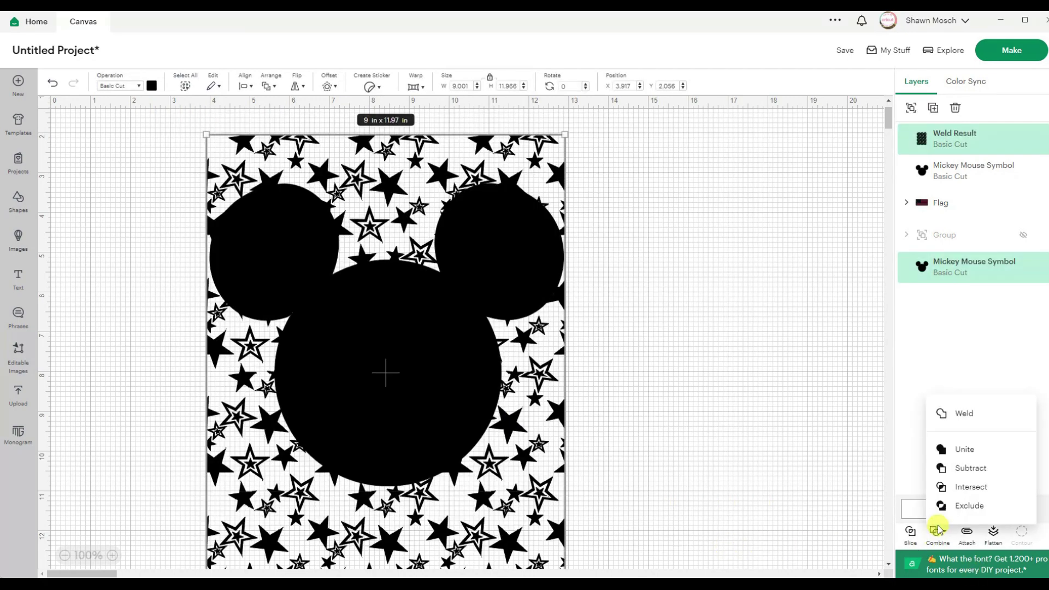
{"action": "left_click", "coordinate": [971, 486]}
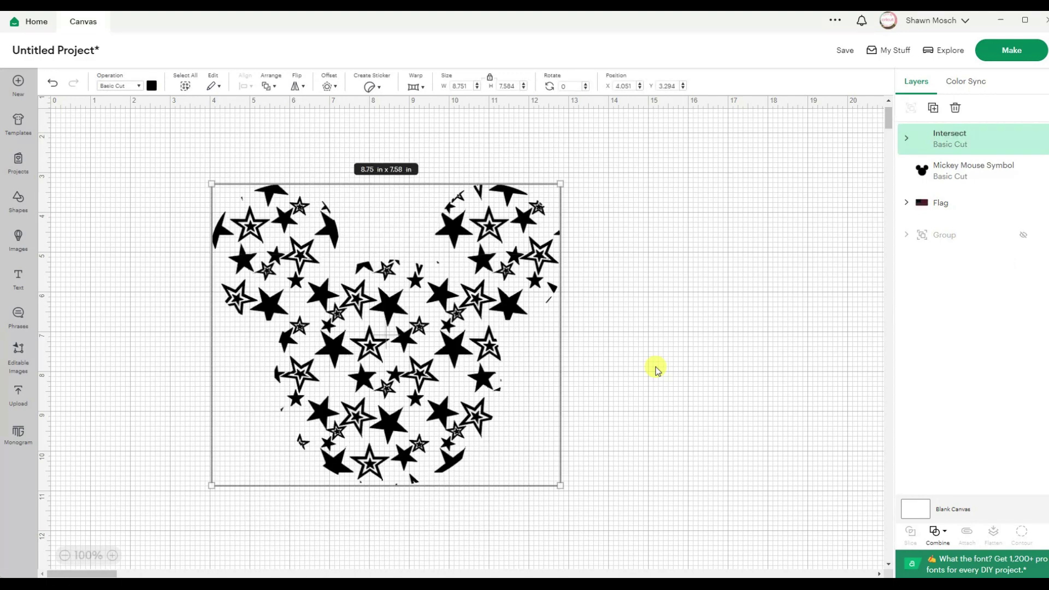
{"action": "left_click", "coordinate": [656, 371]}
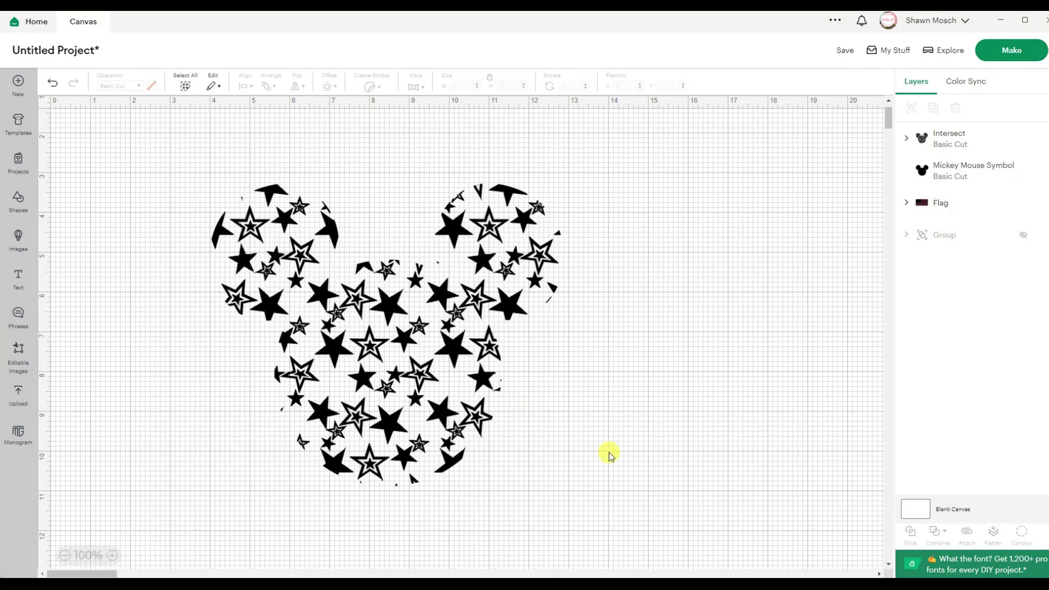
{"action": "key", "text": "ctrl+z"}
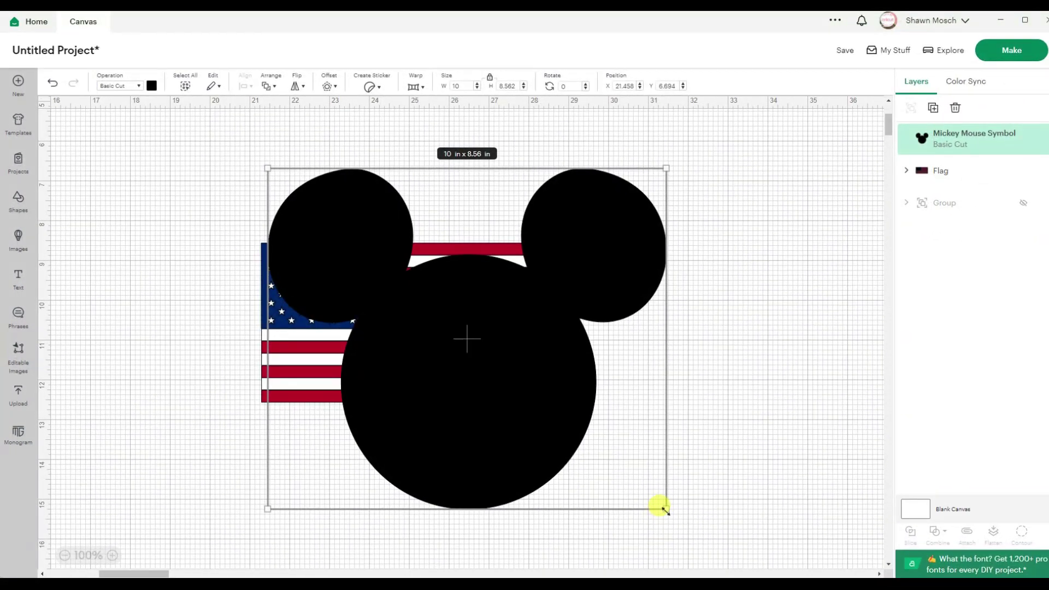
- Shrink the Mickey head to about 8 in wide and enlarge the flag to cover it
{"action": "left_click_drag", "start_coordinate": [663, 509], "coordinate": [570, 435]}
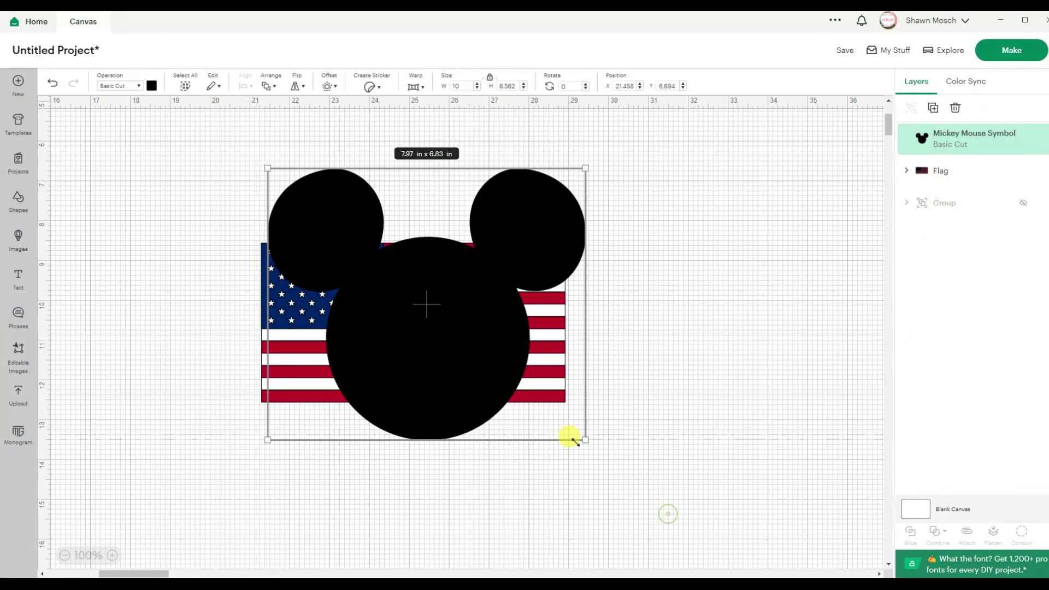
{"action": "left_click", "coordinate": [682, 412]}
{"action": "left_click", "coordinate": [564, 381]}
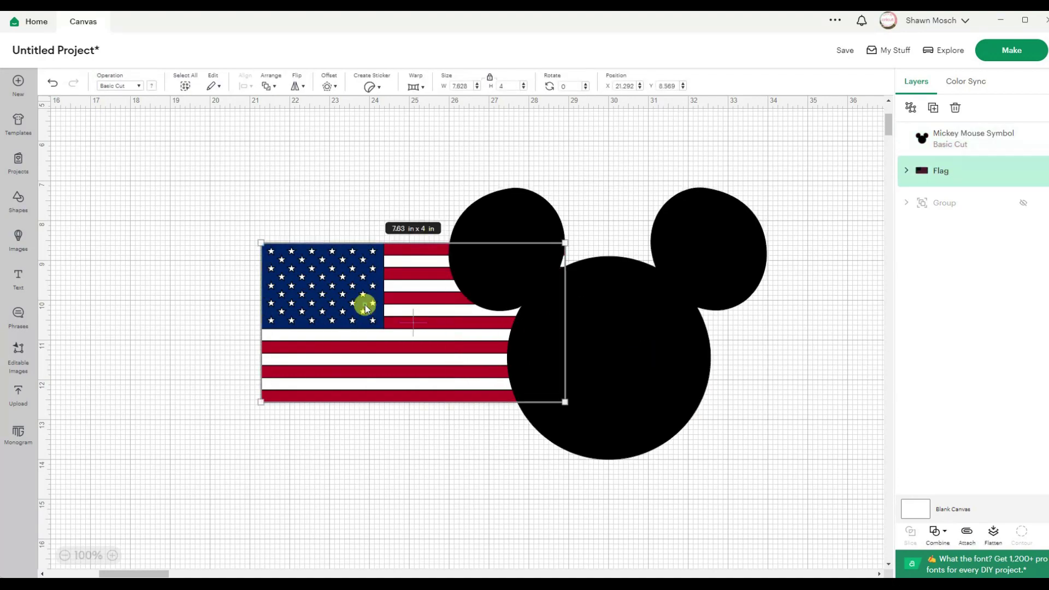
{"action": "left_click_drag", "start_coordinate": [499, 346], "coordinate": [659, 427]}
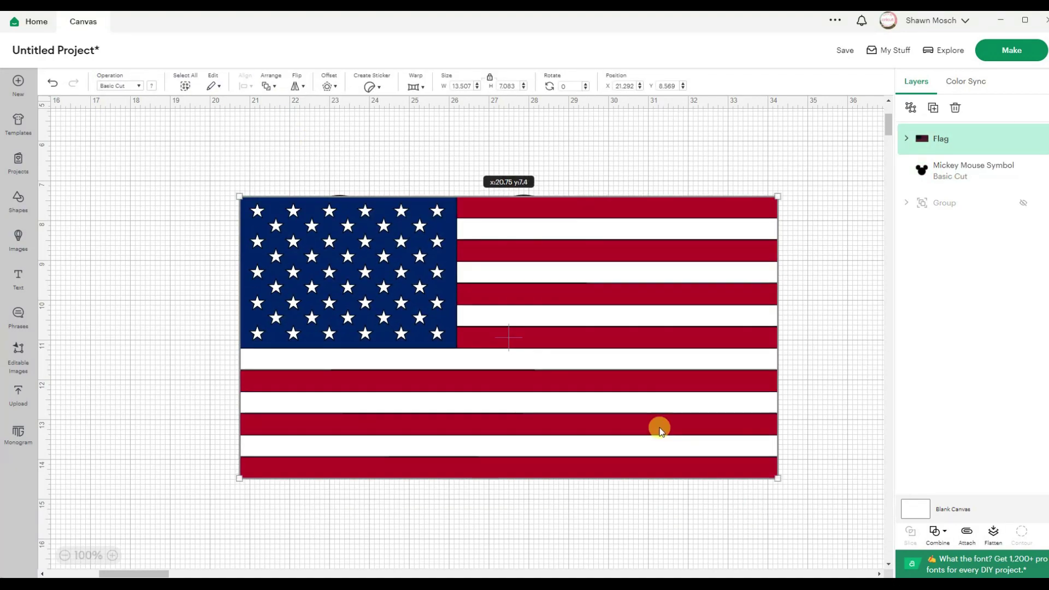
- Ungroup the flag, hide its star field, red stripes and white stripes layers, then duplicate Mickey
{"action": "left_click", "coordinate": [907, 139]}
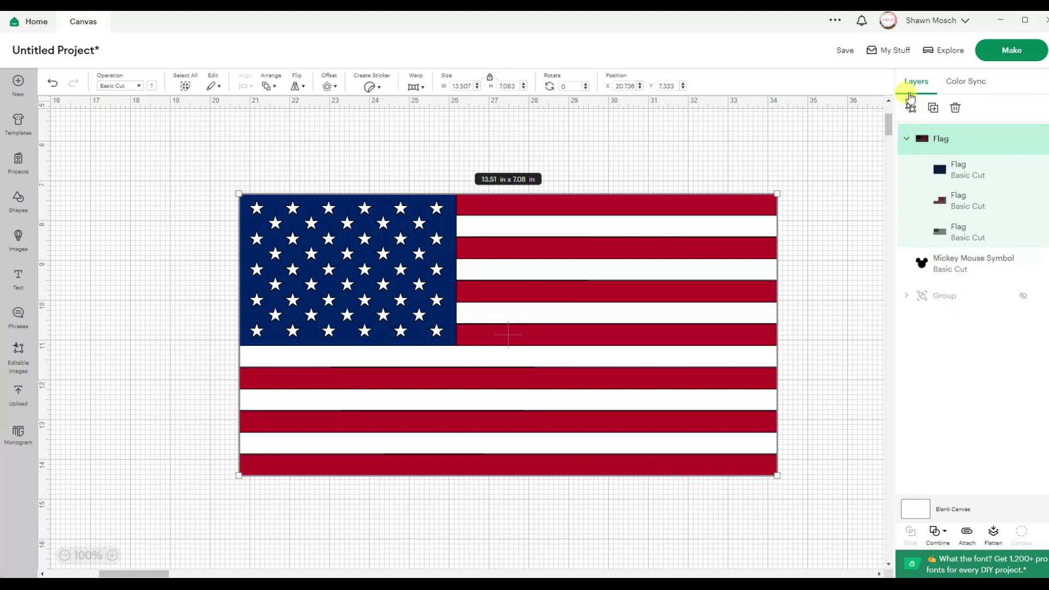
{"action": "left_click", "coordinate": [907, 108]}
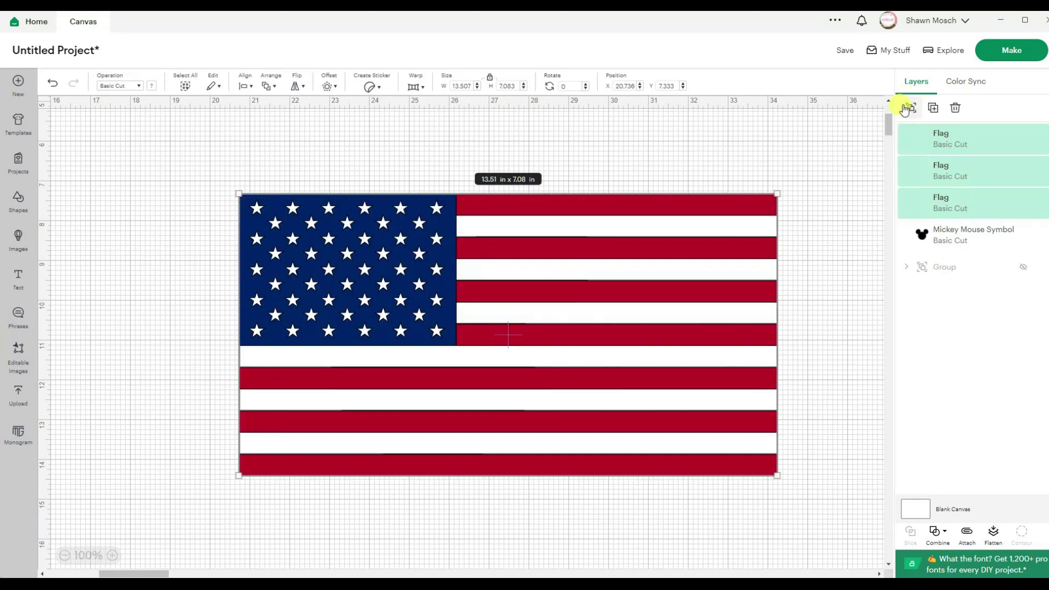
{"action": "left_click", "coordinate": [805, 156]}
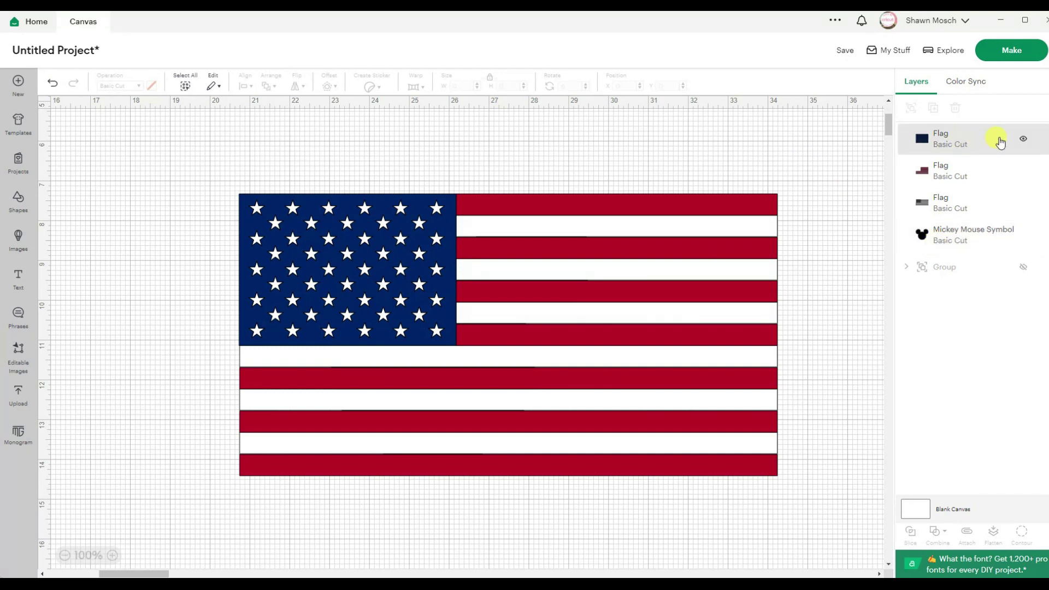
{"action": "left_click", "coordinate": [1023, 140]}
{"action": "left_click", "coordinate": [1022, 170]}
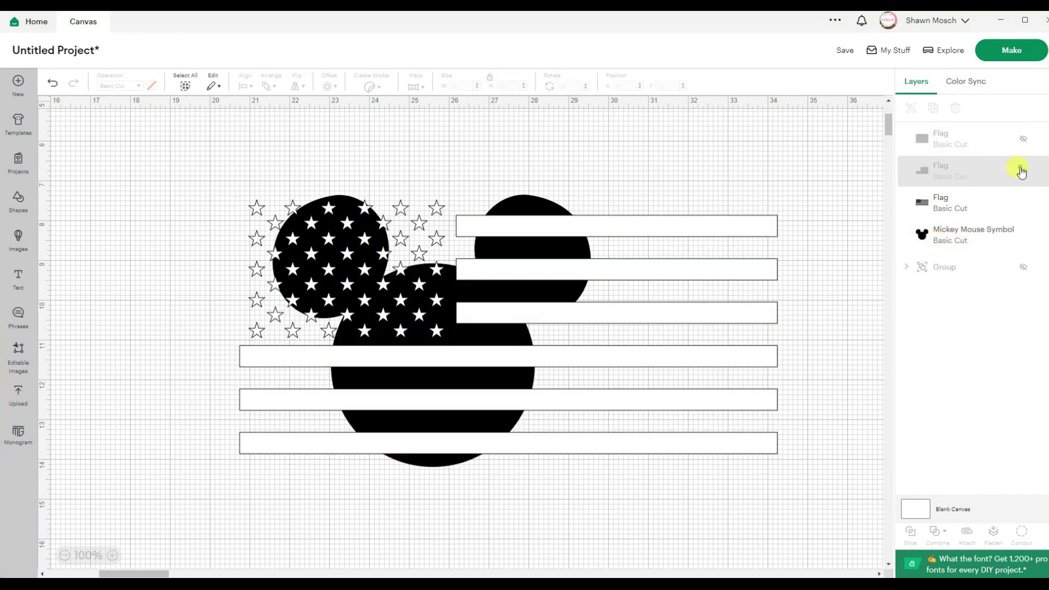
{"action": "left_click", "coordinate": [1019, 205]}
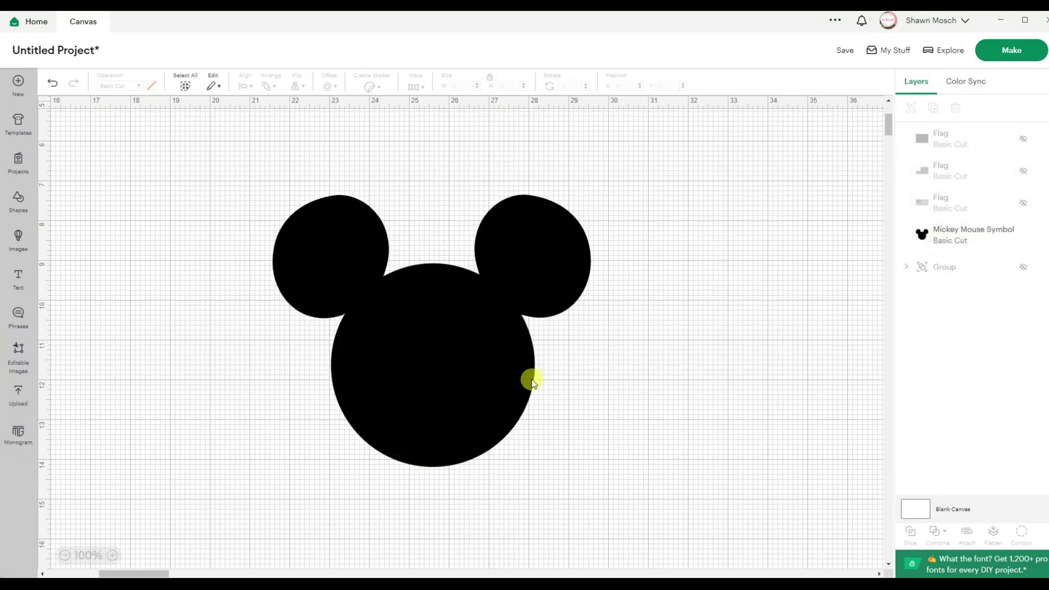
{"action": "left_click", "coordinate": [452, 362]}
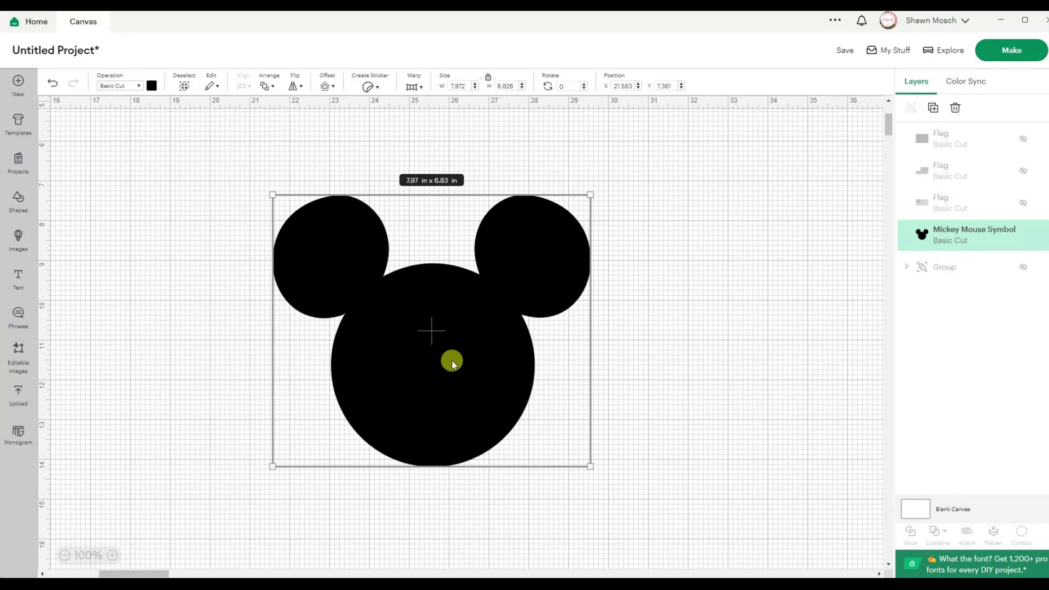
{"action": "key", "text": "ctrl+d"}
{"action": "key", "text": "ctrl+d"}
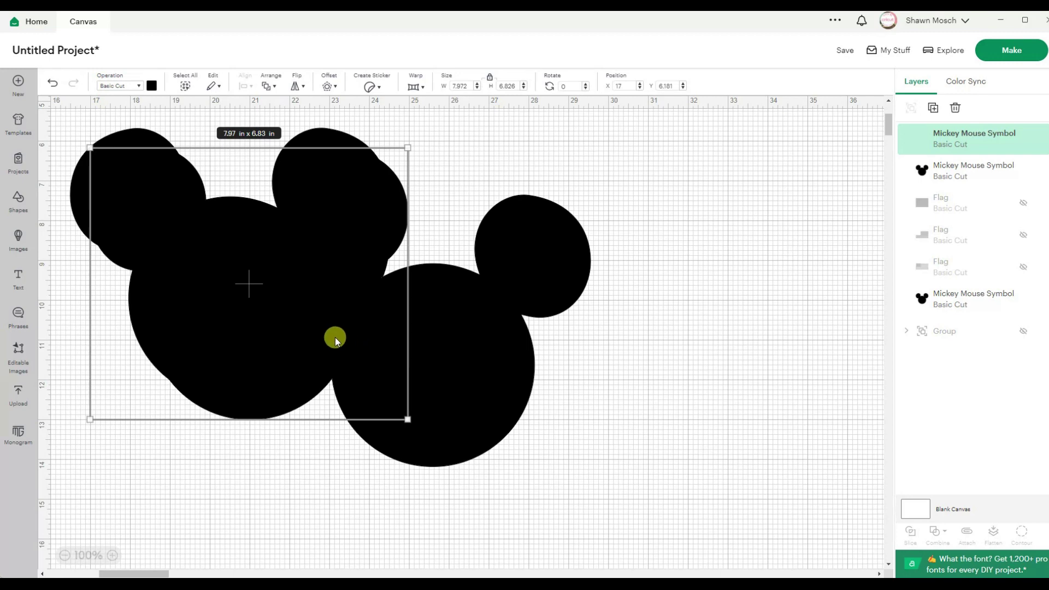
- Stack the Mickey copies, centre all three on each other, and resize them to 8 in wide
{"action": "left_click_drag", "start_coordinate": [277, 335], "coordinate": [417, 368]}
{"action": "left_click_drag", "start_coordinate": [202, 322], "coordinate": [391, 377]}
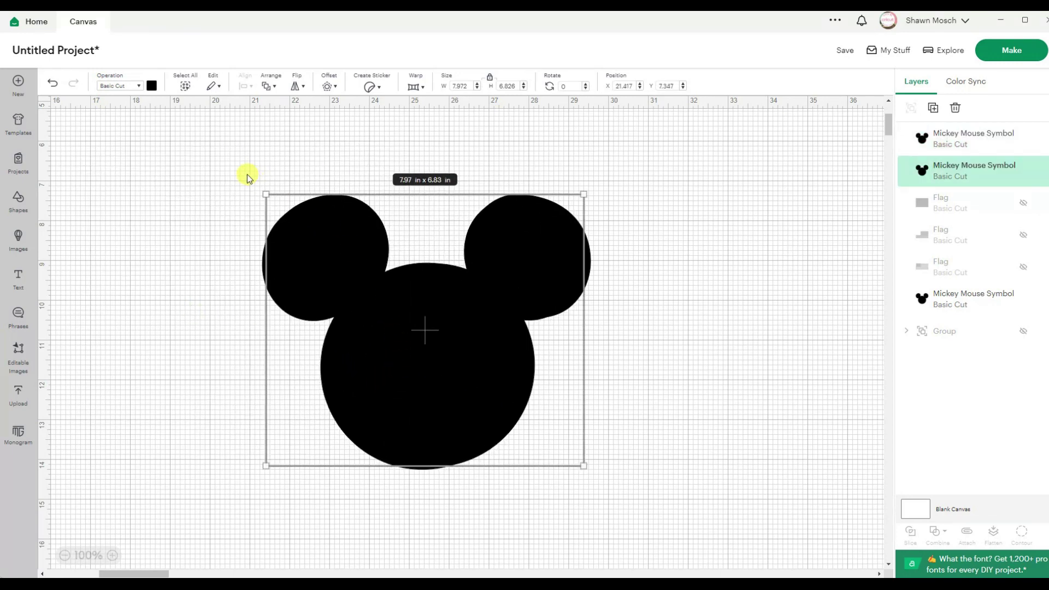
{"action": "left_click_drag", "start_coordinate": [198, 158], "coordinate": [679, 530]}
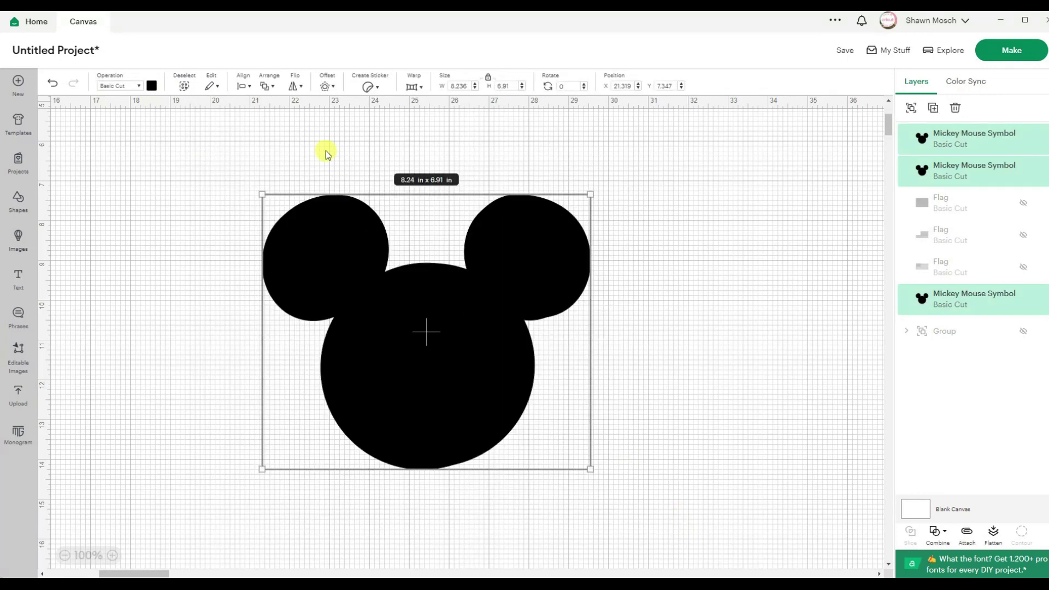
{"action": "left_click", "coordinate": [245, 88]}
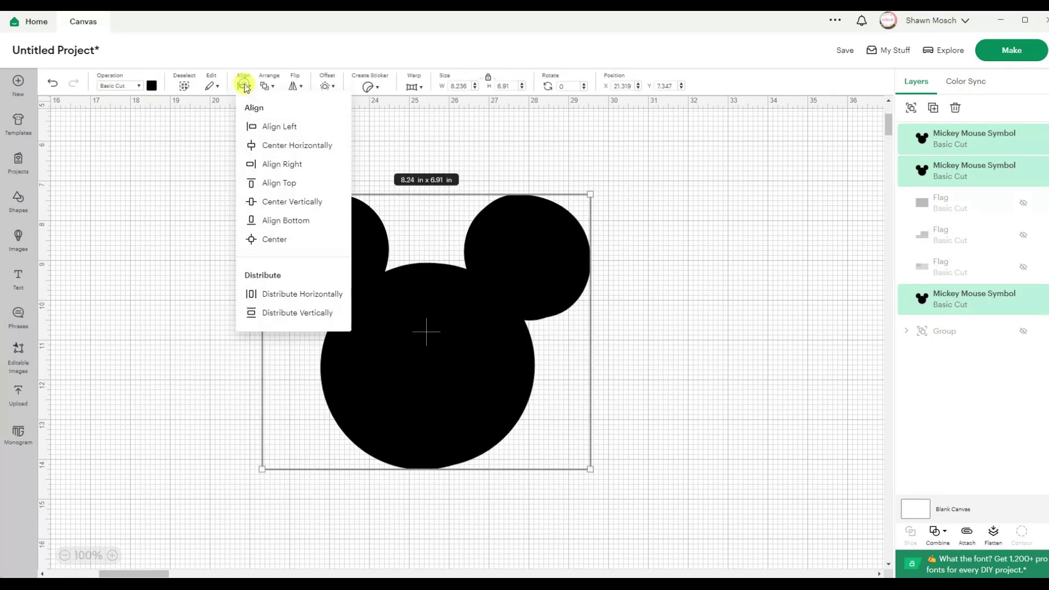
{"action": "left_click", "coordinate": [261, 240]}
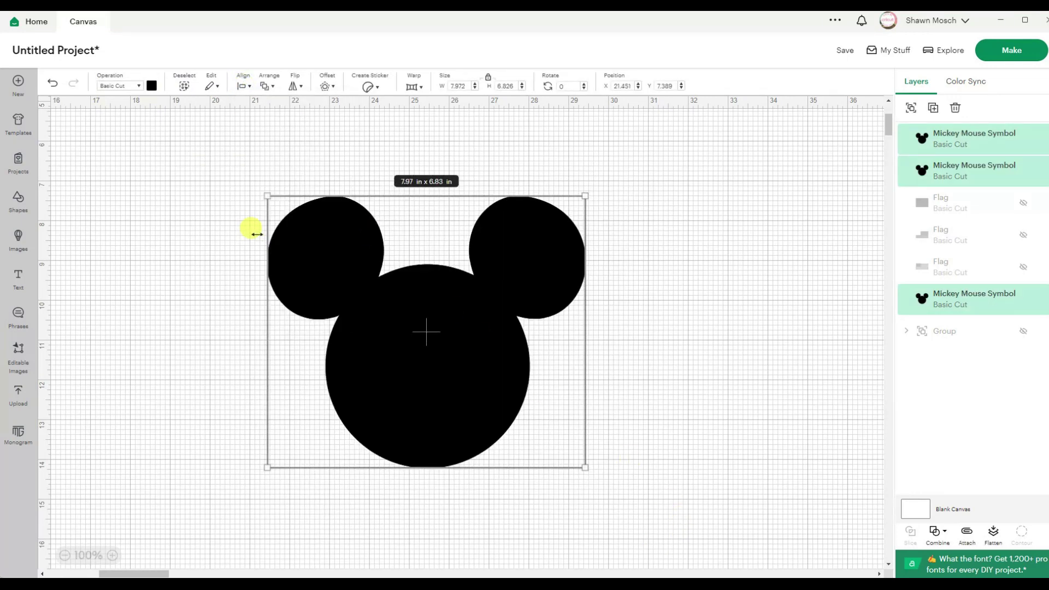
{"action": "left_click", "coordinate": [461, 86]}
{"action": "key", "text": "Return"}
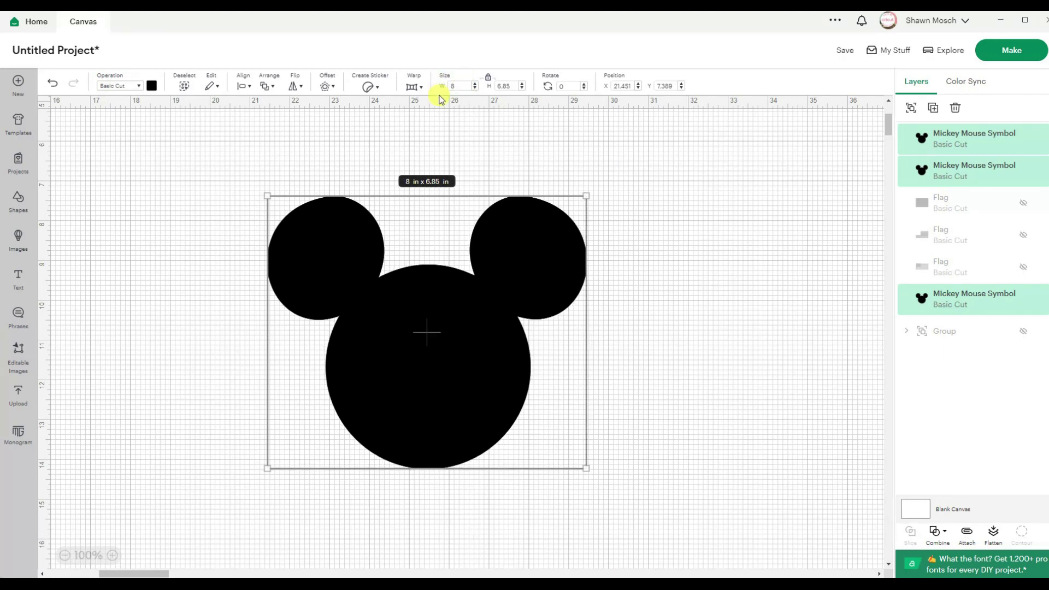
{"action": "left_click", "coordinate": [716, 211]}
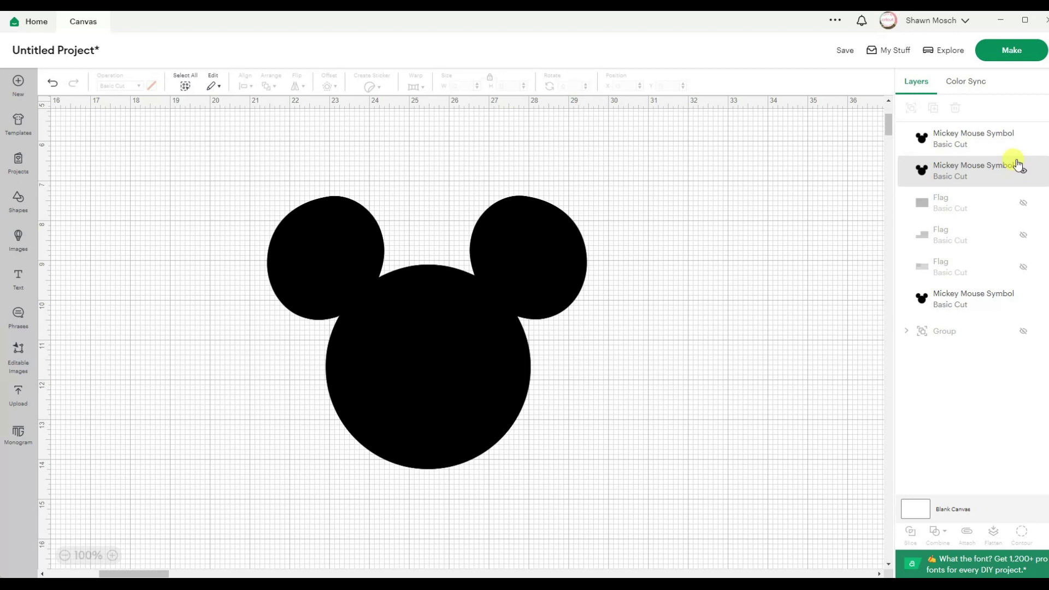
- Rename the three Mickey layers Red, White and Blue
{"action": "double_click", "coordinate": [973, 138]}
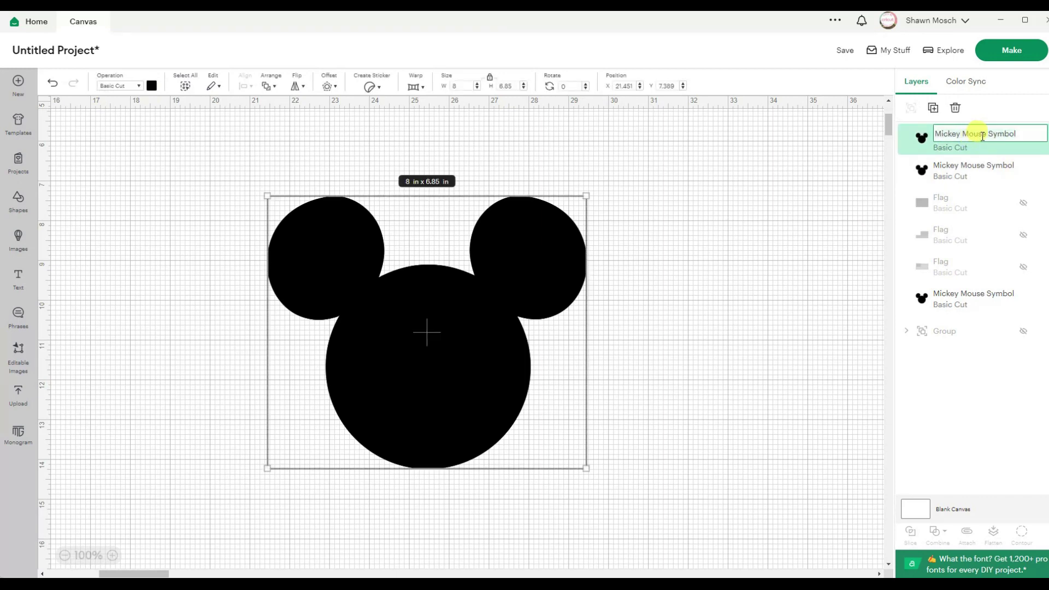
{"action": "type", "text": "Red"}
{"action": "double_click", "coordinate": [978, 166]}
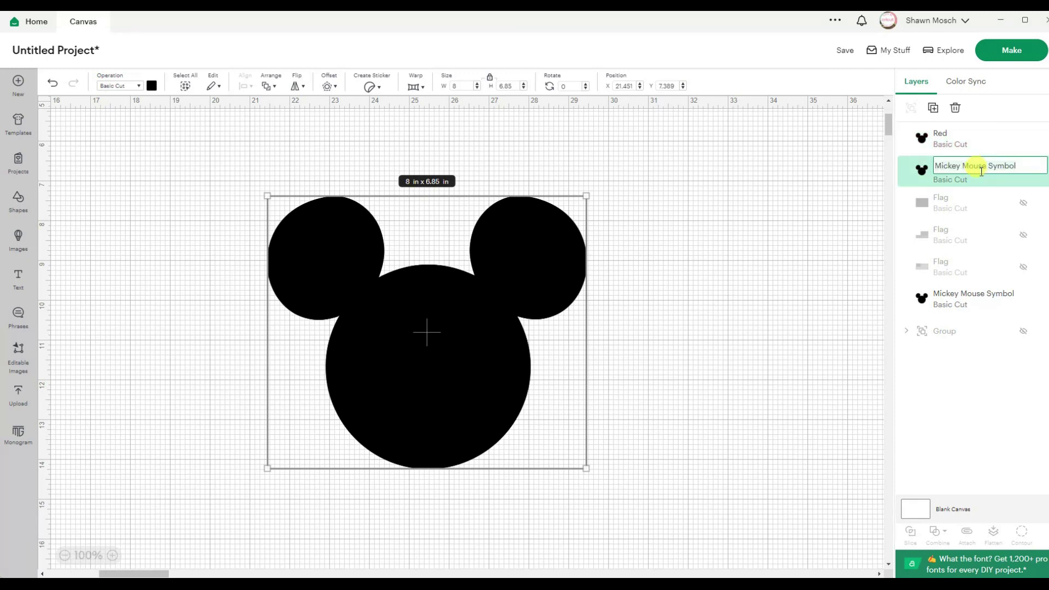
{"action": "type", "text": "White"}
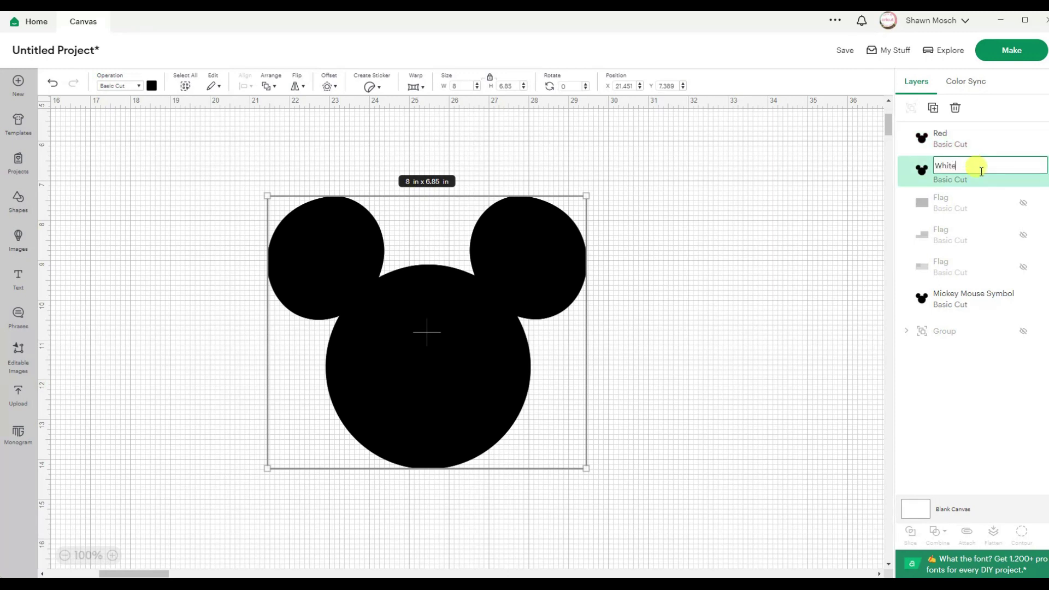
{"action": "double_click", "coordinate": [977, 298]}
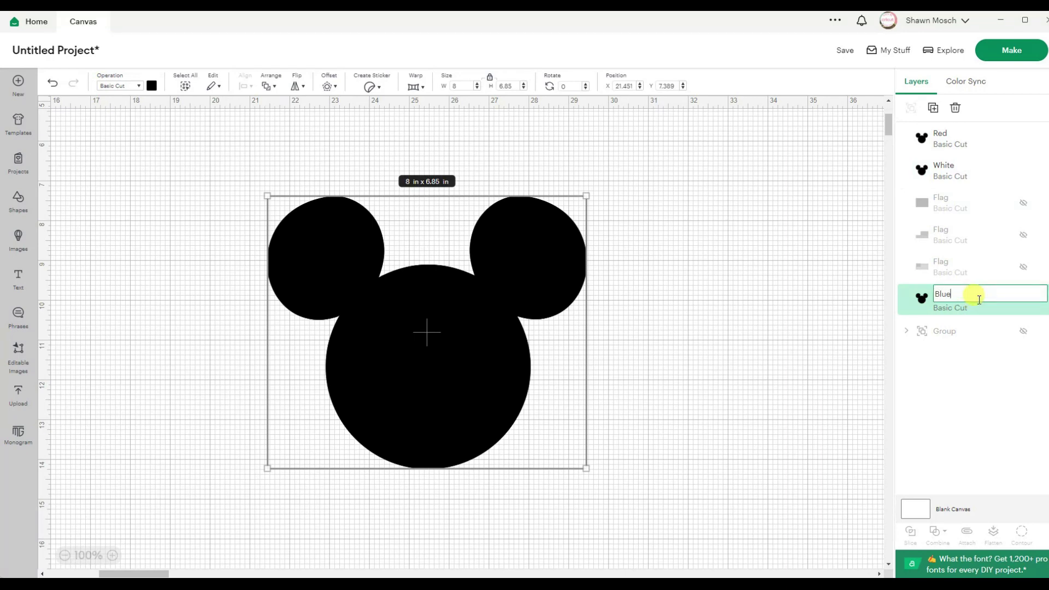
{"action": "left_click", "coordinate": [831, 248]}
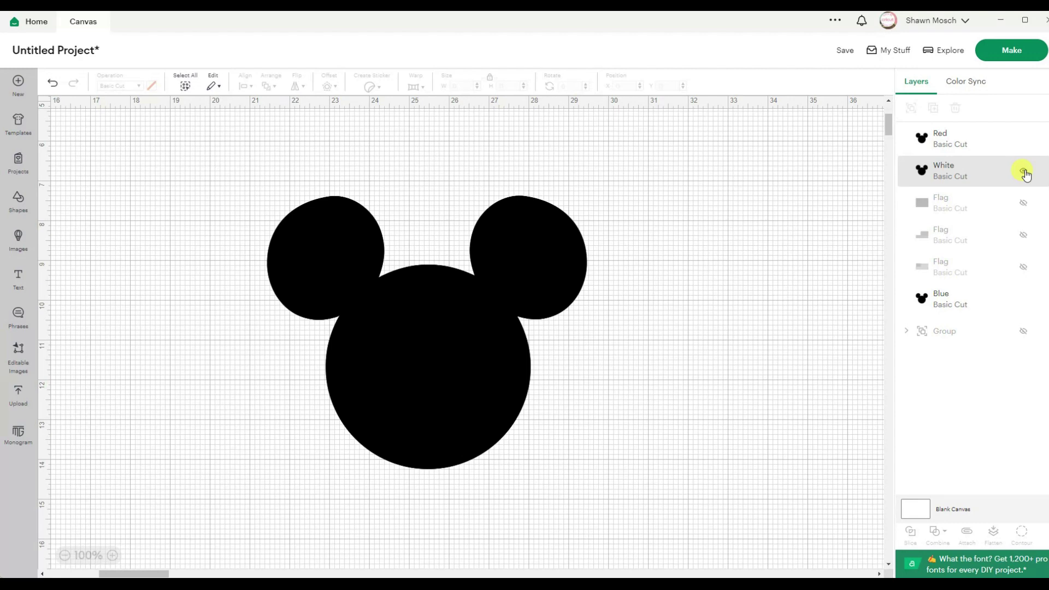
- Hide the White and Blue layers and select the Red layer
{"action": "mouse_move", "coordinate": [1025, 149]}
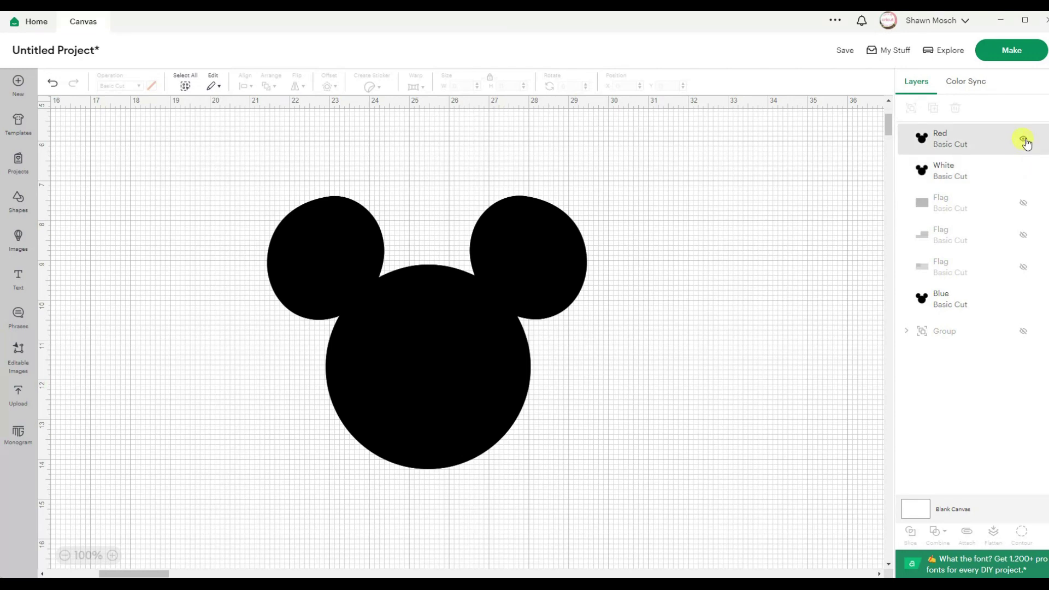
{"action": "left_click", "coordinate": [1022, 169]}
{"action": "left_click", "coordinate": [1023, 170]}
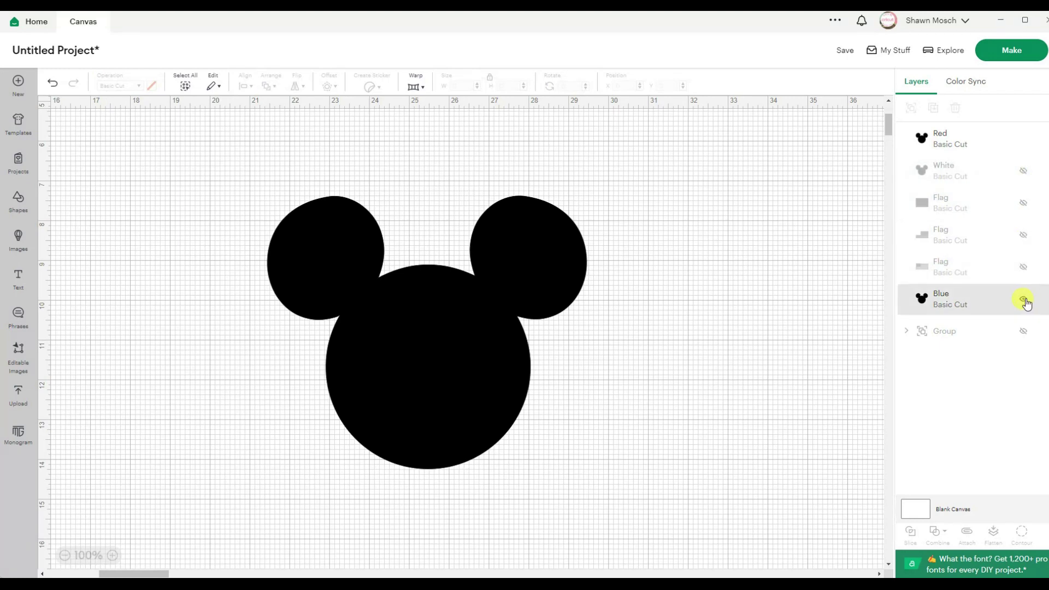
{"action": "left_click", "coordinate": [1023, 300]}
{"action": "left_click", "coordinate": [988, 143]}
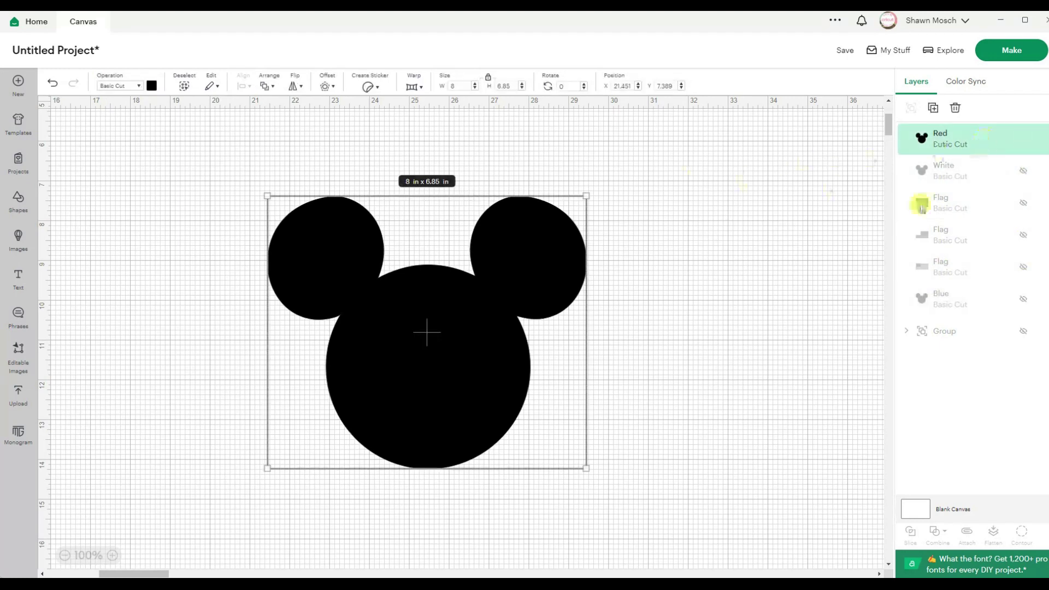
- Show the red stripes, intersect them with the Red Mickey, and hide the result
{"action": "left_click", "coordinate": [1021, 237]}
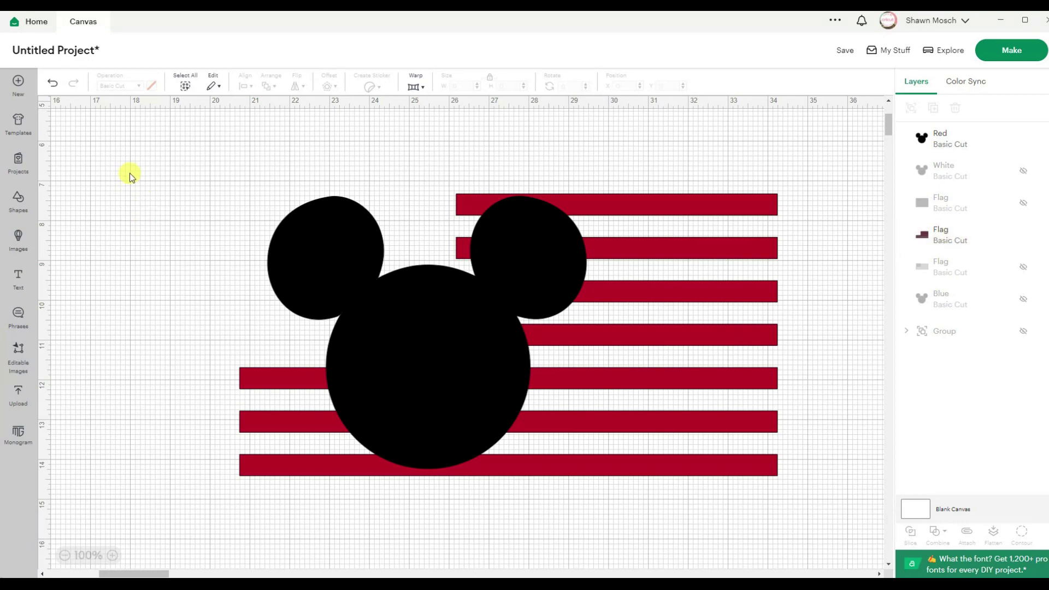
{"action": "left_click_drag", "start_coordinate": [134, 167], "coordinate": [815, 533]}
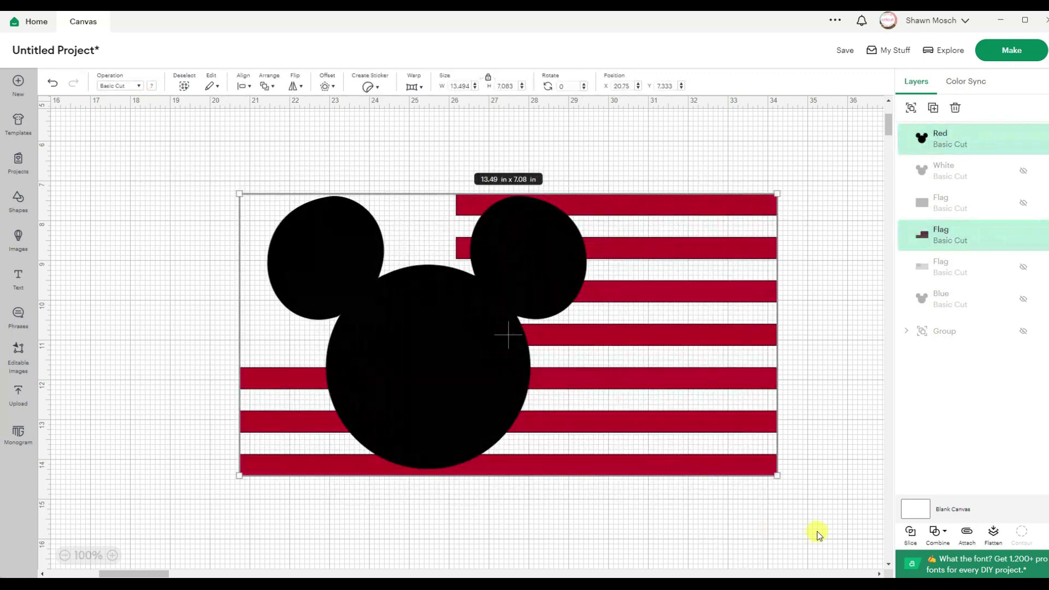
{"action": "left_click", "coordinate": [933, 534]}
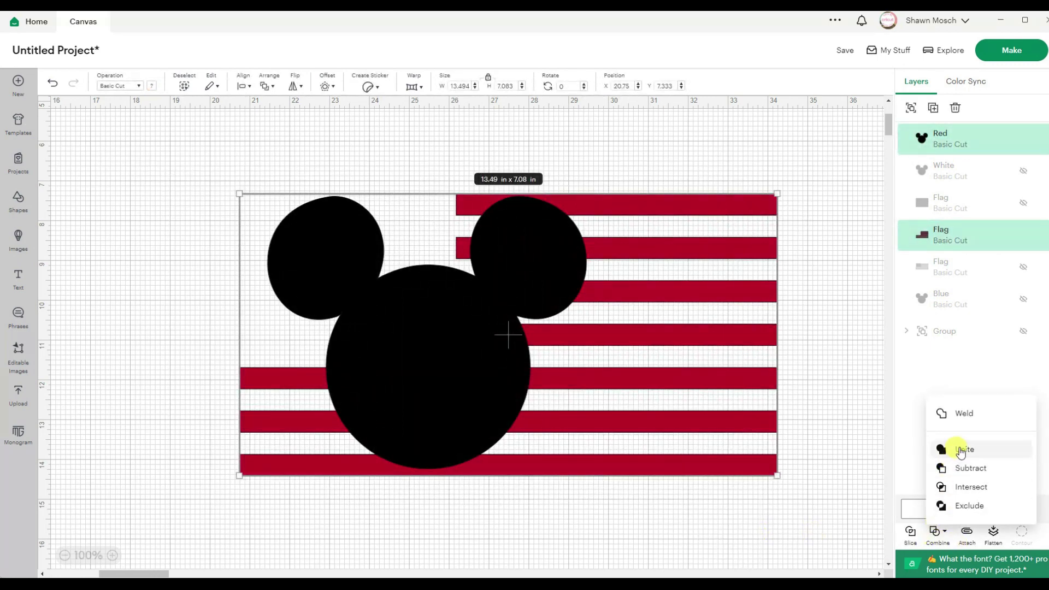
{"action": "left_click", "coordinate": [976, 487]}
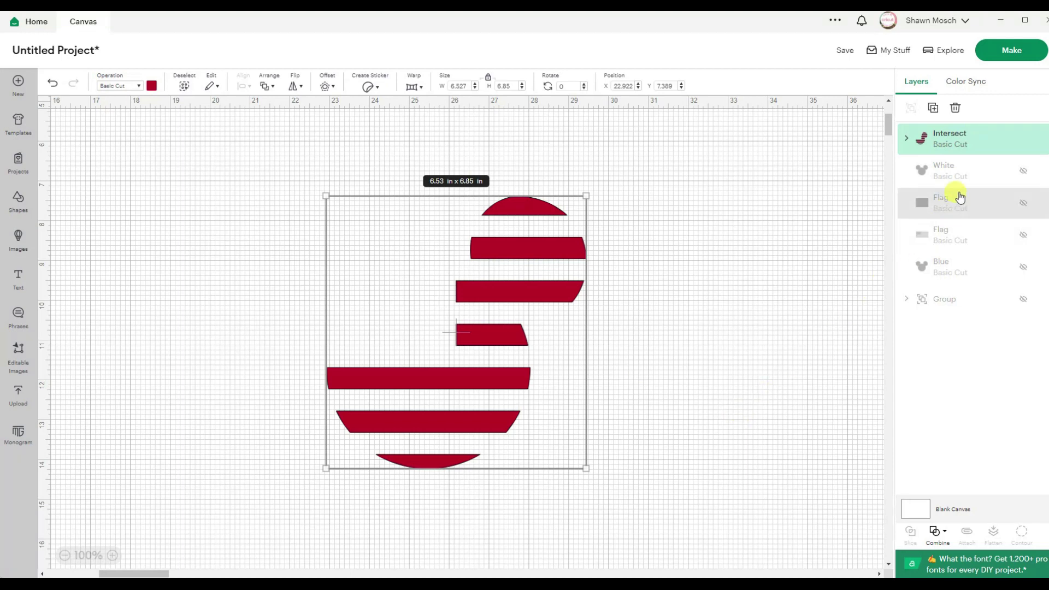
{"action": "left_click", "coordinate": [1023, 139]}
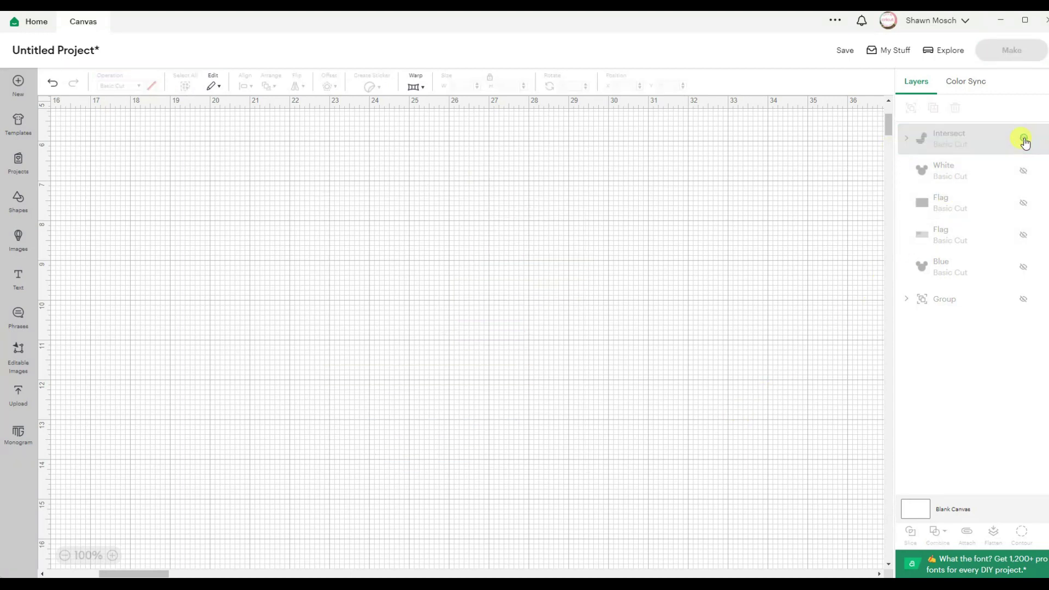
- Intersect the White Mickey with the white flag, hide it, and show the blue star field
{"action": "left_click", "coordinate": [1027, 173]}
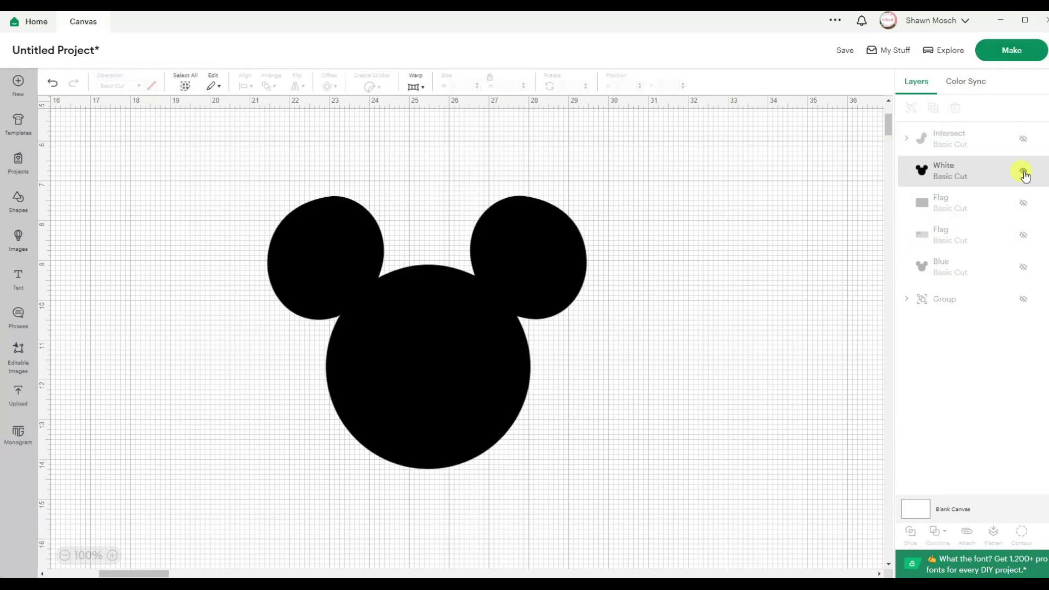
{"action": "left_click", "coordinate": [1023, 238]}
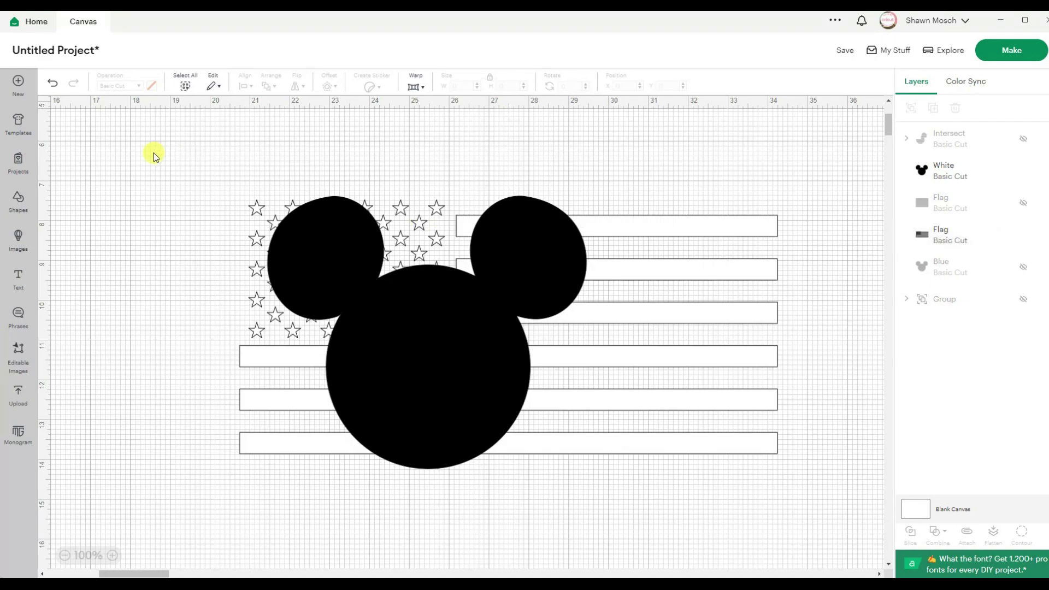
{"action": "left_click_drag", "start_coordinate": [153, 157], "coordinate": [852, 516]}
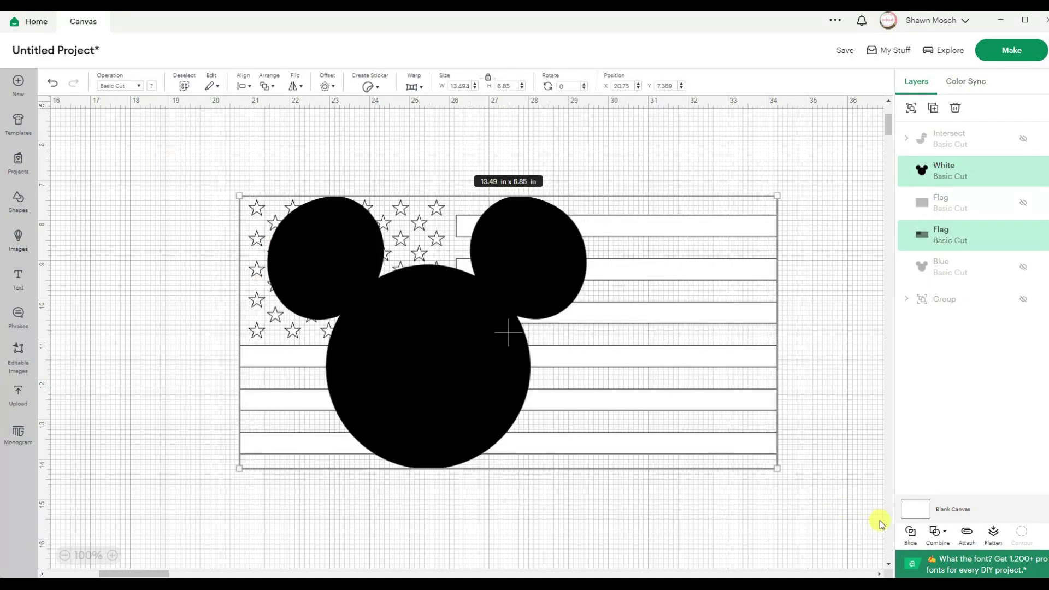
{"action": "left_click", "coordinate": [937, 537]}
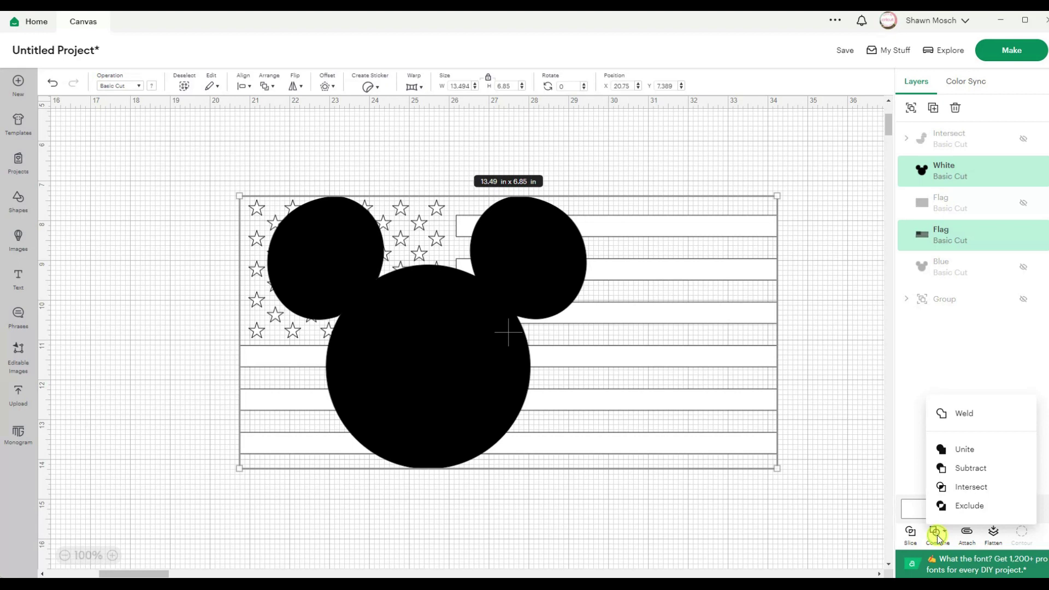
{"action": "left_click", "coordinate": [961, 486]}
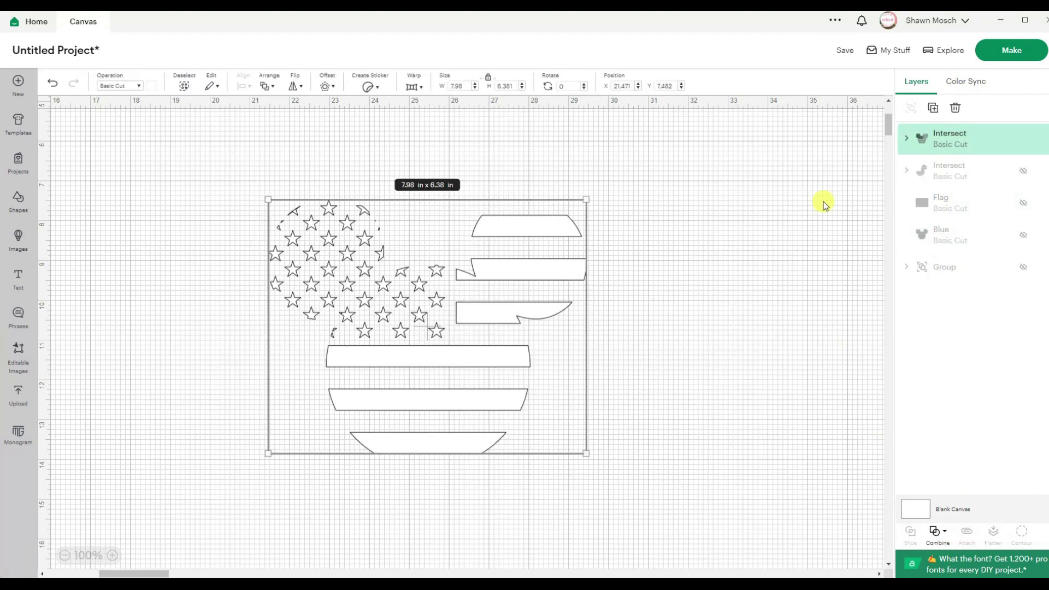
{"action": "left_click", "coordinate": [1024, 140]}
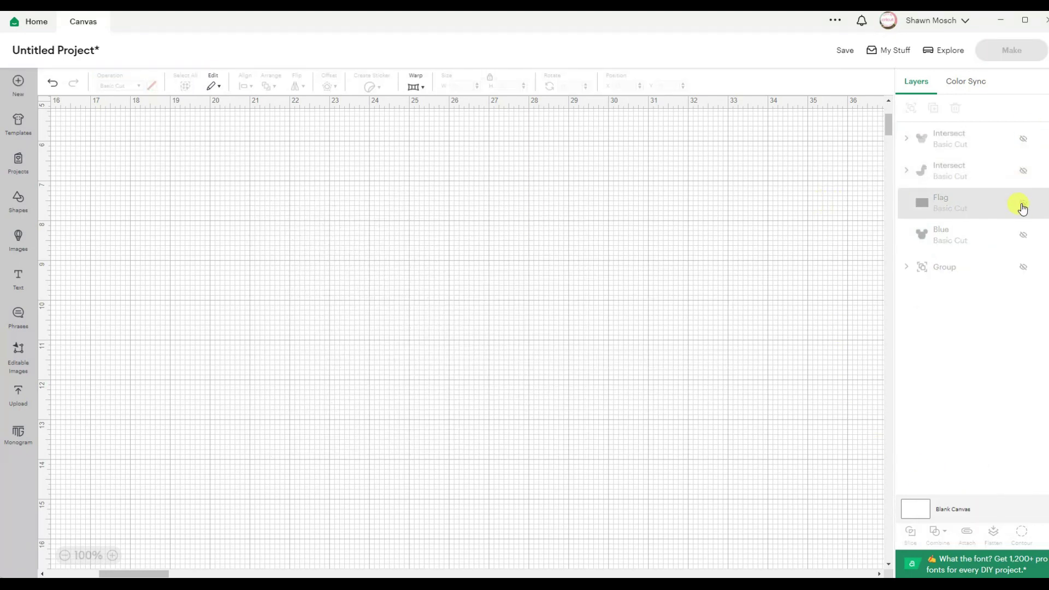
{"action": "left_click", "coordinate": [1022, 203]}
- Show the Blue Mickey and intersect it with the star field
{"action": "left_click", "coordinate": [1027, 238]}
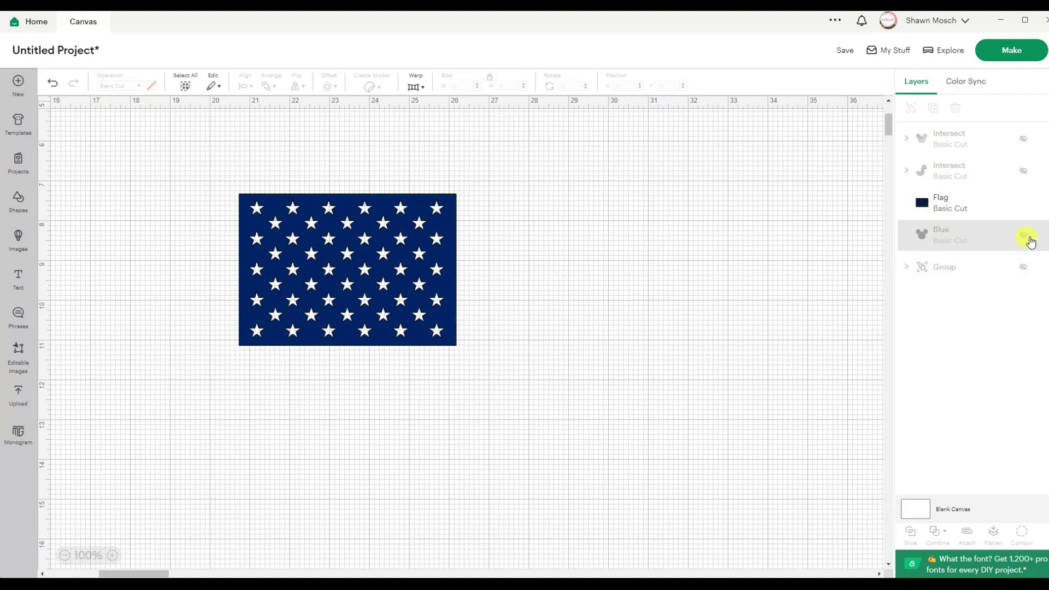
{"action": "left_click", "coordinate": [1022, 236]}
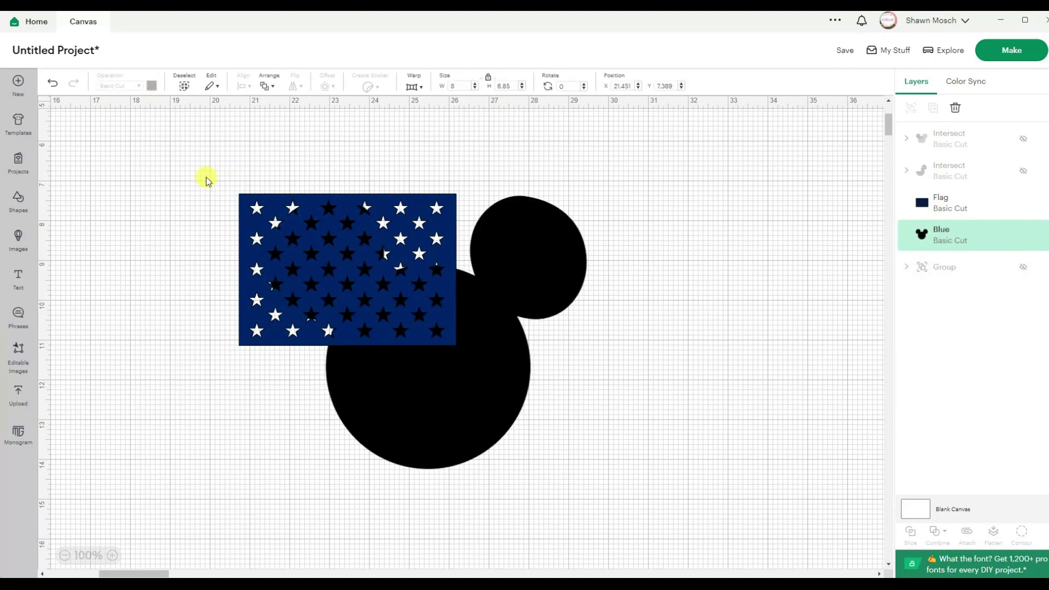
{"action": "left_click_drag", "start_coordinate": [186, 160], "coordinate": [663, 500]}
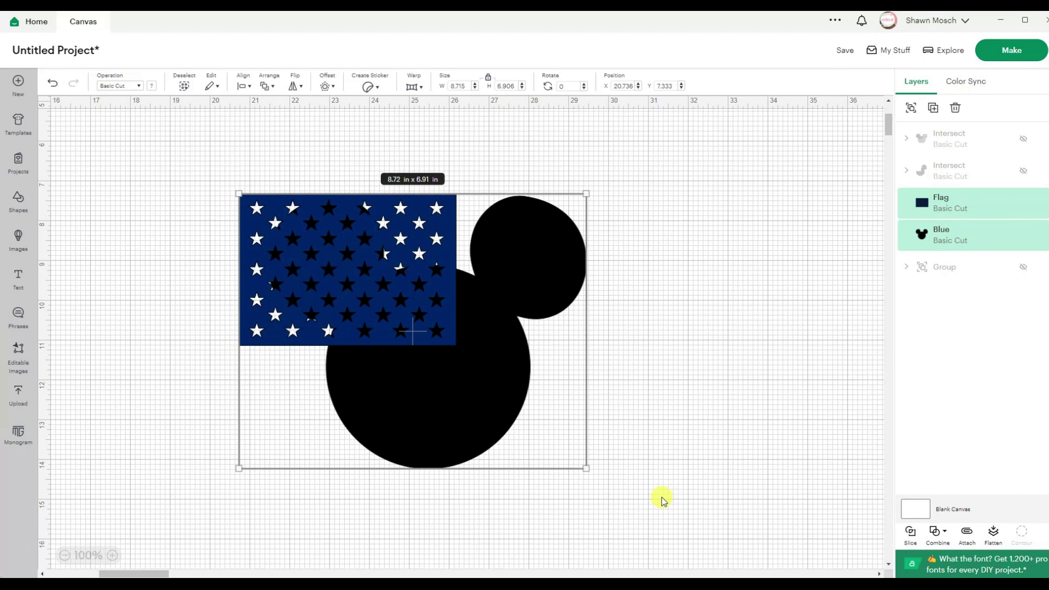
{"action": "left_click", "coordinate": [935, 531]}
{"action": "left_click", "coordinate": [971, 487]}
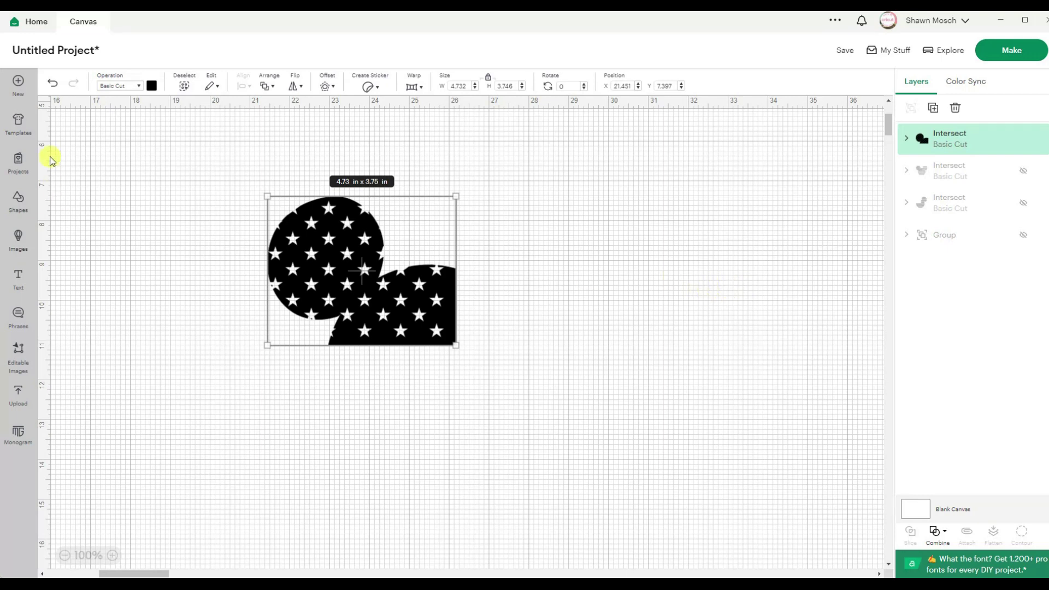
- Colour the starred Mickey piece blue and unhide the white and red stripe pieces
{"action": "left_click", "coordinate": [151, 86]}
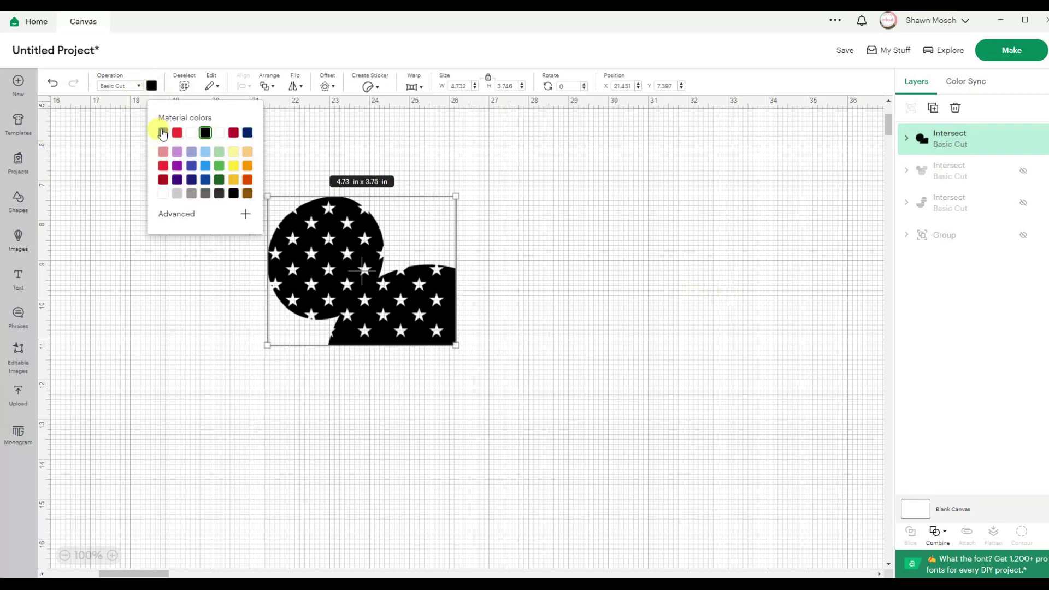
{"action": "left_click", "coordinate": [163, 132]}
{"action": "left_click", "coordinate": [619, 213]}
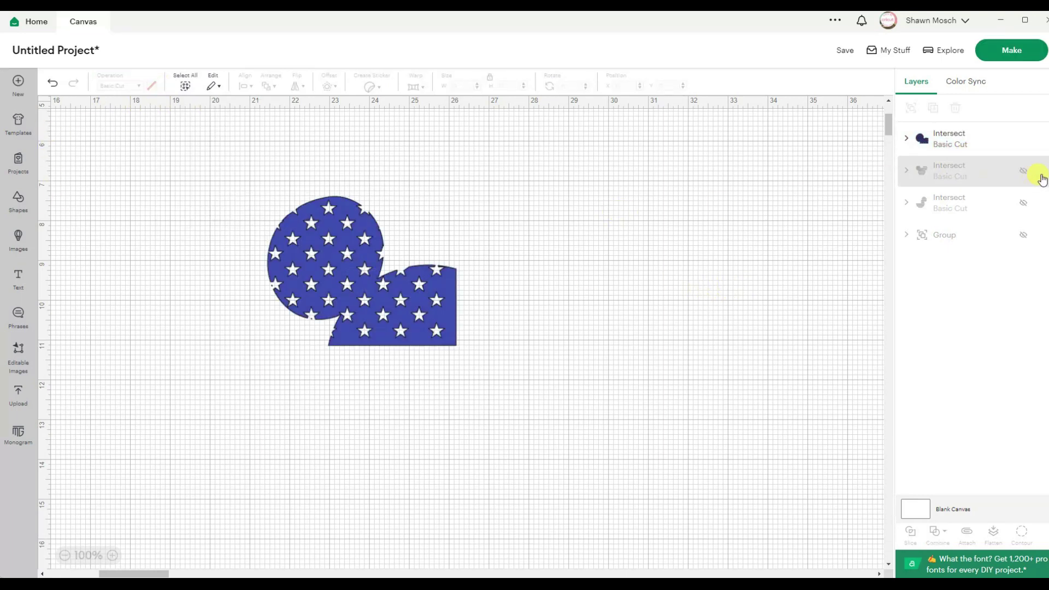
{"action": "left_click", "coordinate": [1023, 173]}
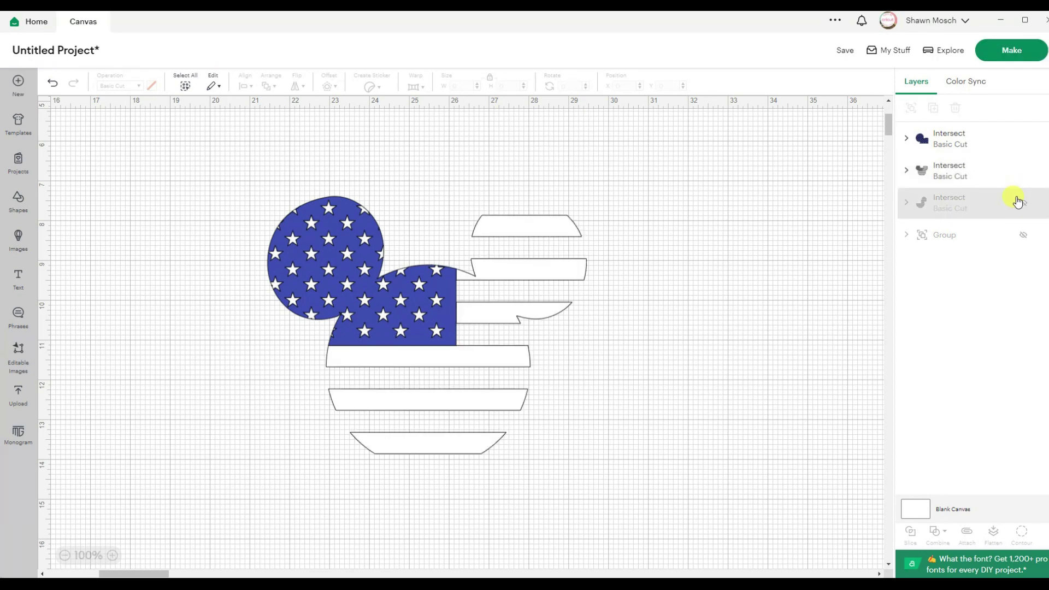
{"action": "left_click", "coordinate": [1023, 203]}
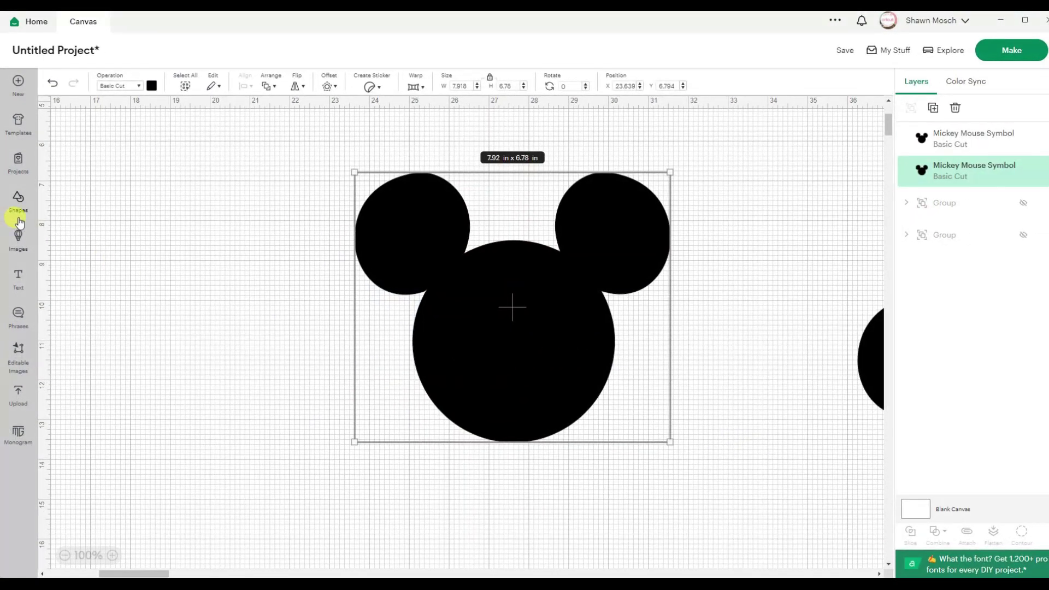
- Search images for 'pattern' including non-purchased ones, and add Geometric Pattern to the canvas
{"action": "left_click", "coordinate": [18, 247]}
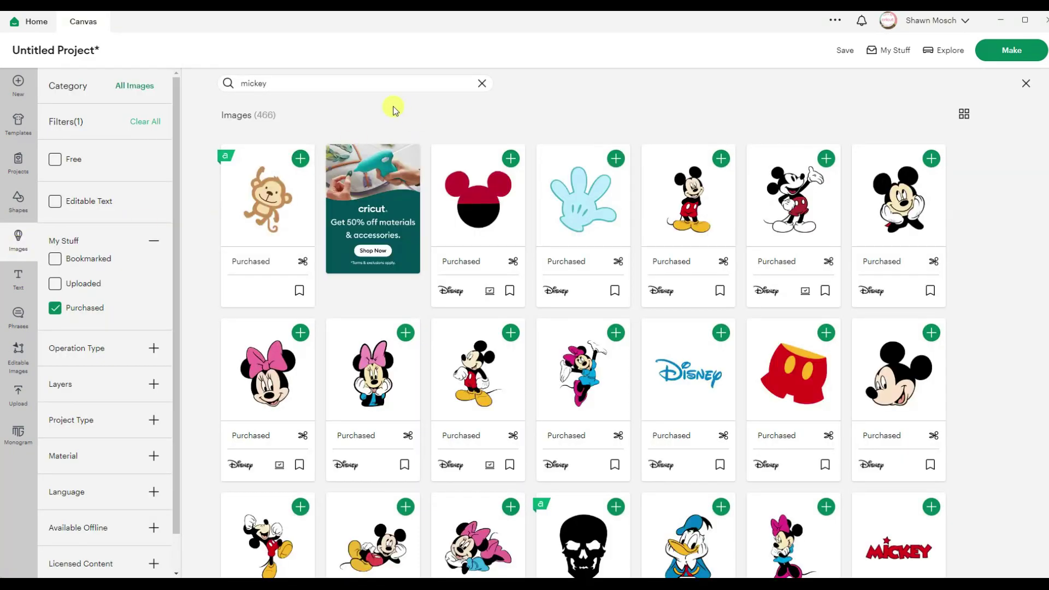
{"action": "left_click", "coordinate": [351, 86]}
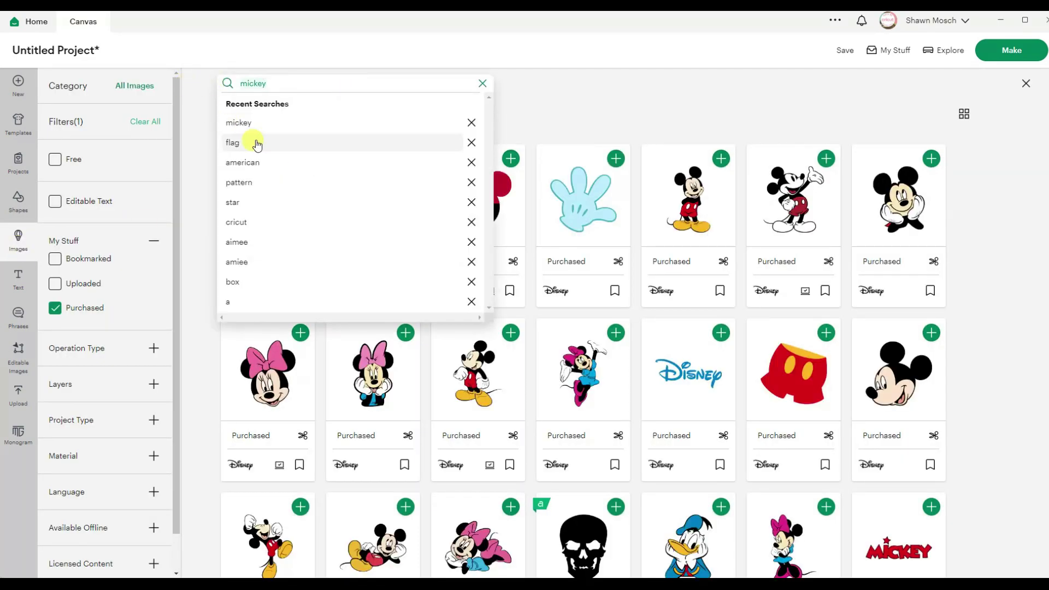
{"action": "type", "text": "pattern"}
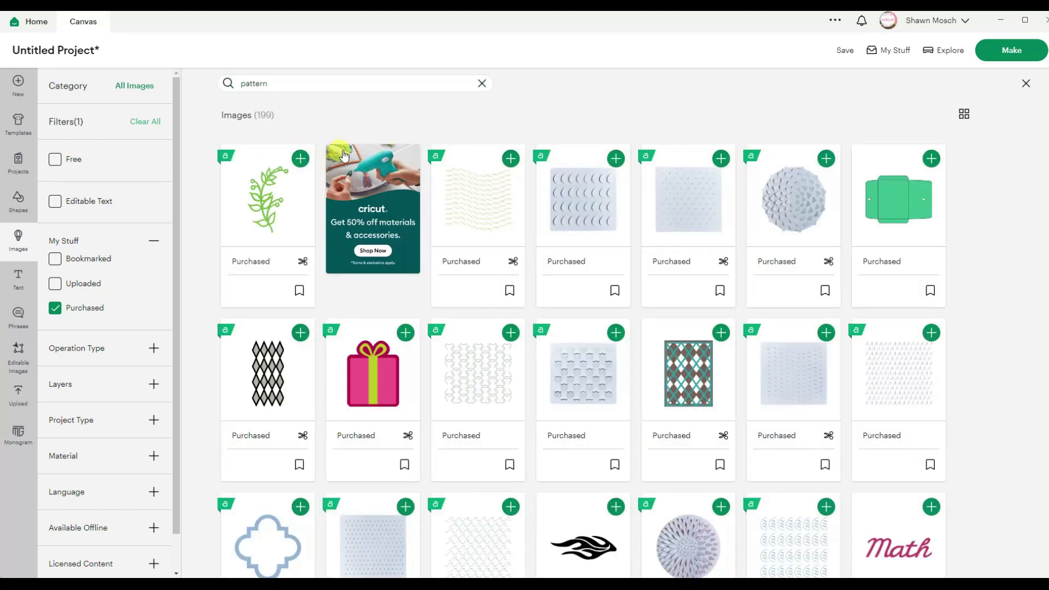
{"action": "left_click", "coordinate": [58, 312]}
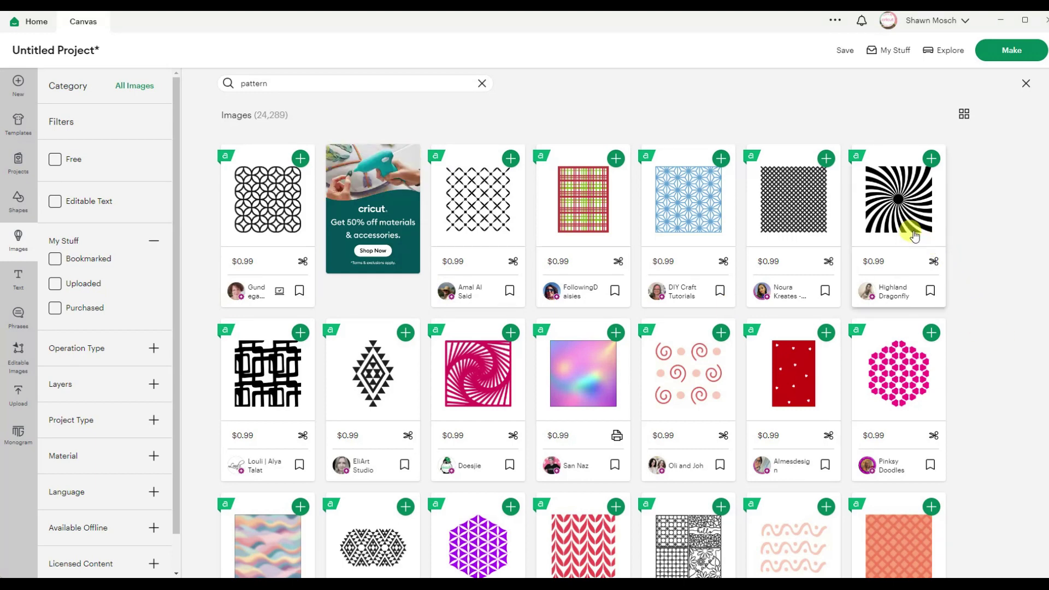
{"action": "scroll", "coordinate": [802, 264], "scroll_direction": "down", "scroll_amount": 2}
{"action": "scroll", "coordinate": [802, 263], "scroll_direction": "down", "scroll_amount": 15}
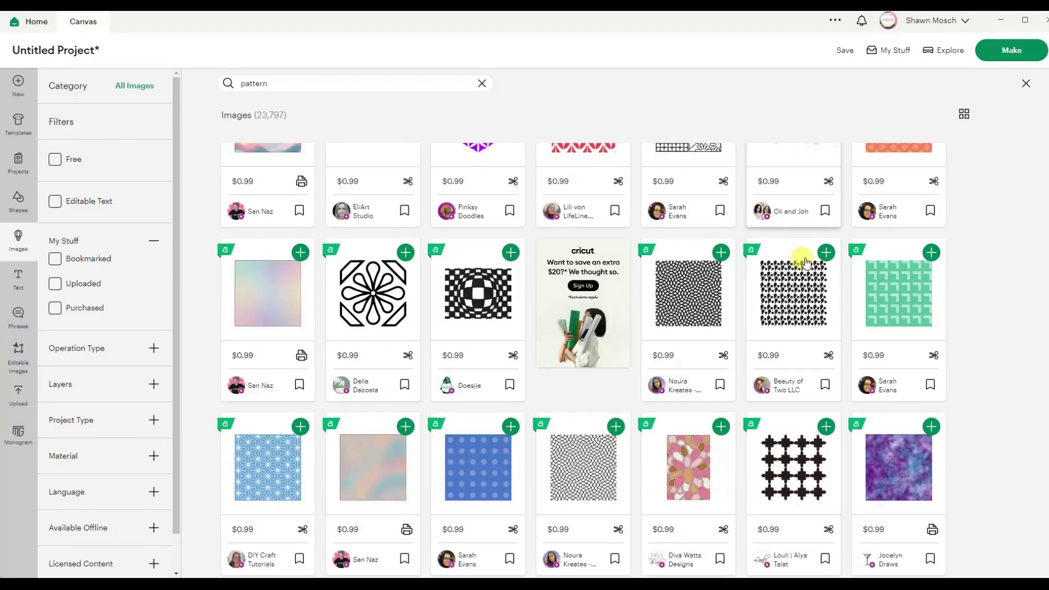
{"action": "scroll", "coordinate": [807, 263], "scroll_direction": "down", "scroll_amount": 15}
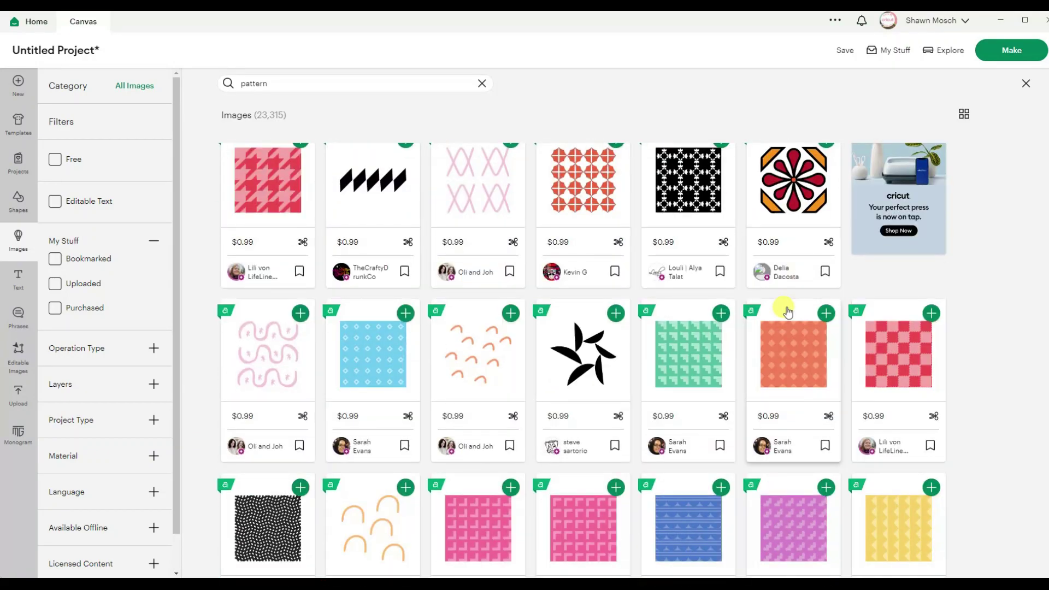
{"action": "scroll", "coordinate": [782, 310], "scroll_direction": "down", "scroll_amount": 5}
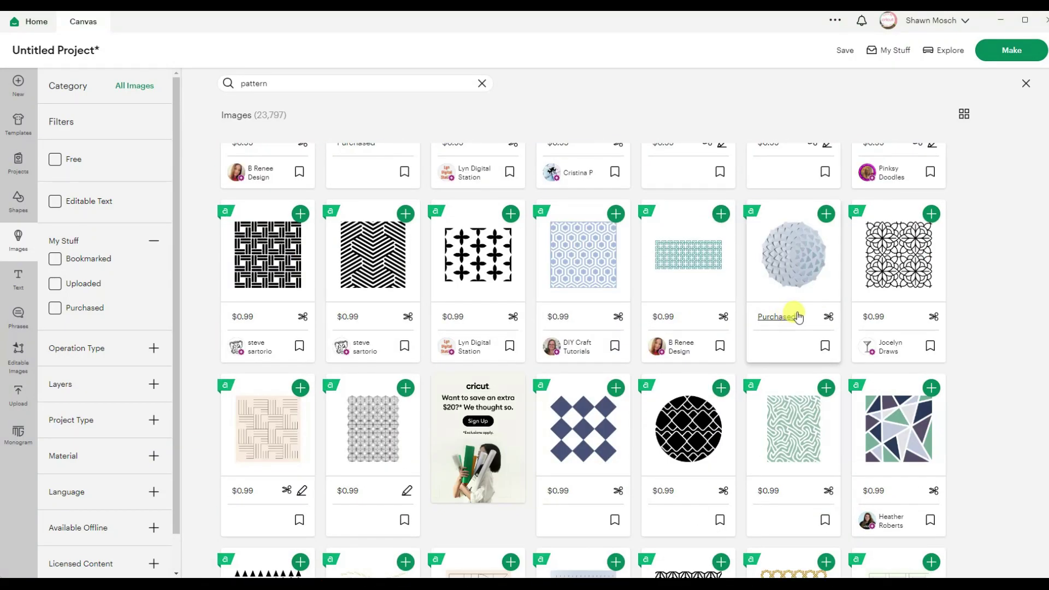
{"action": "left_click", "coordinate": [894, 261]}
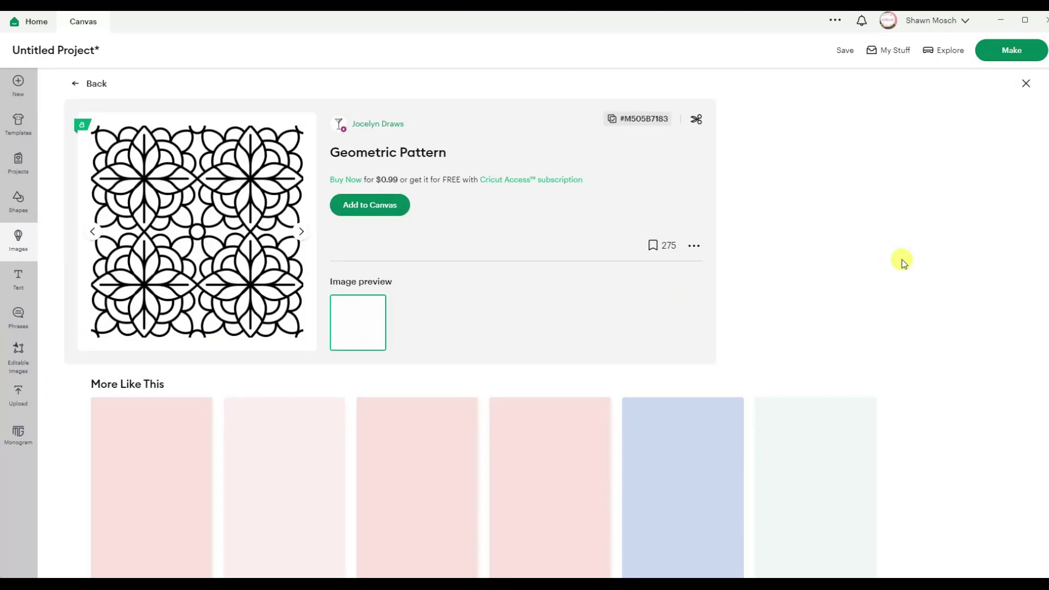
{"action": "left_click", "coordinate": [362, 205]}
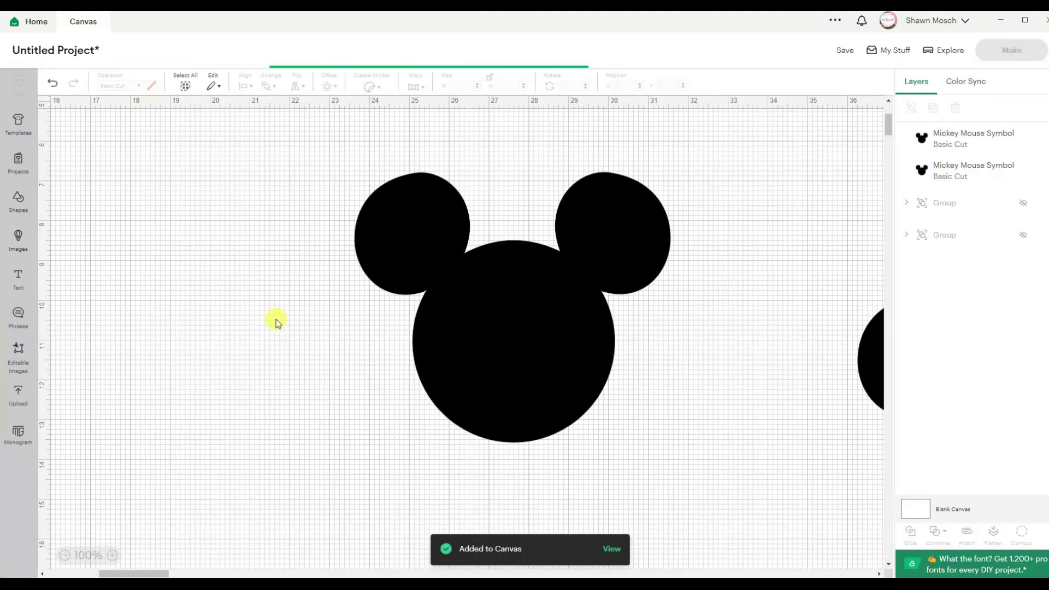
- Centre a Mickey head on the Geometric Pattern and intersect them into a patterned Mickey
{"action": "left_click_drag", "start_coordinate": [215, 303], "coordinate": [500, 337]}
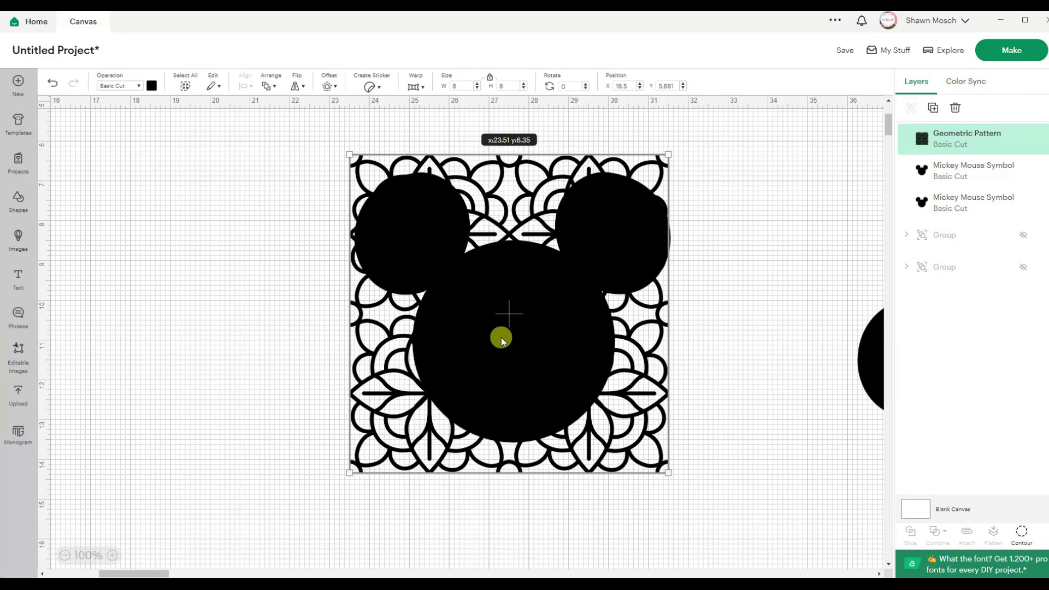
{"action": "left_click", "coordinate": [709, 294]}
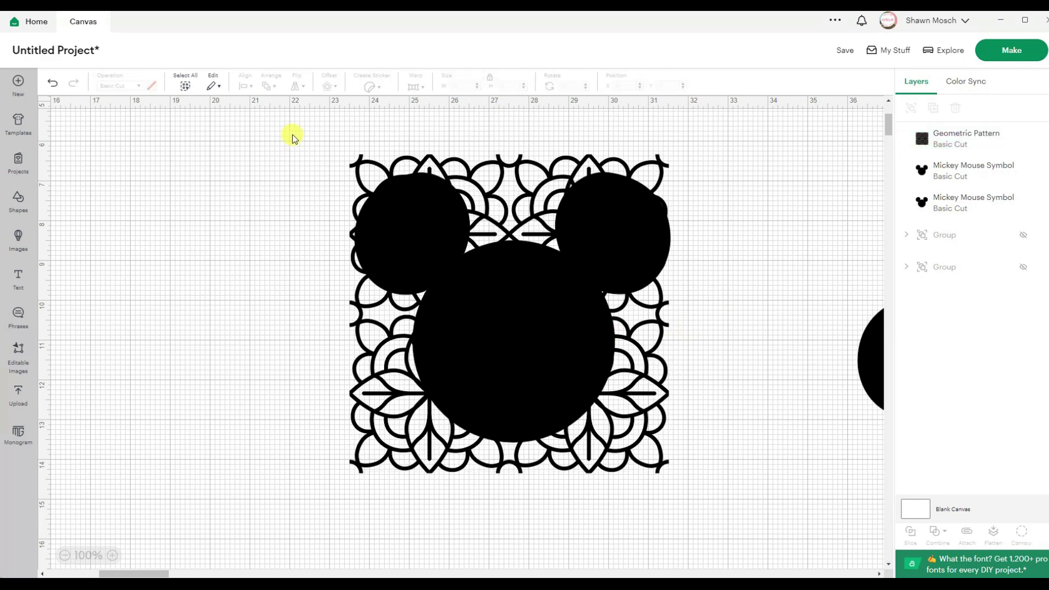
{"action": "left_click_drag", "start_coordinate": [293, 138], "coordinate": [764, 525]}
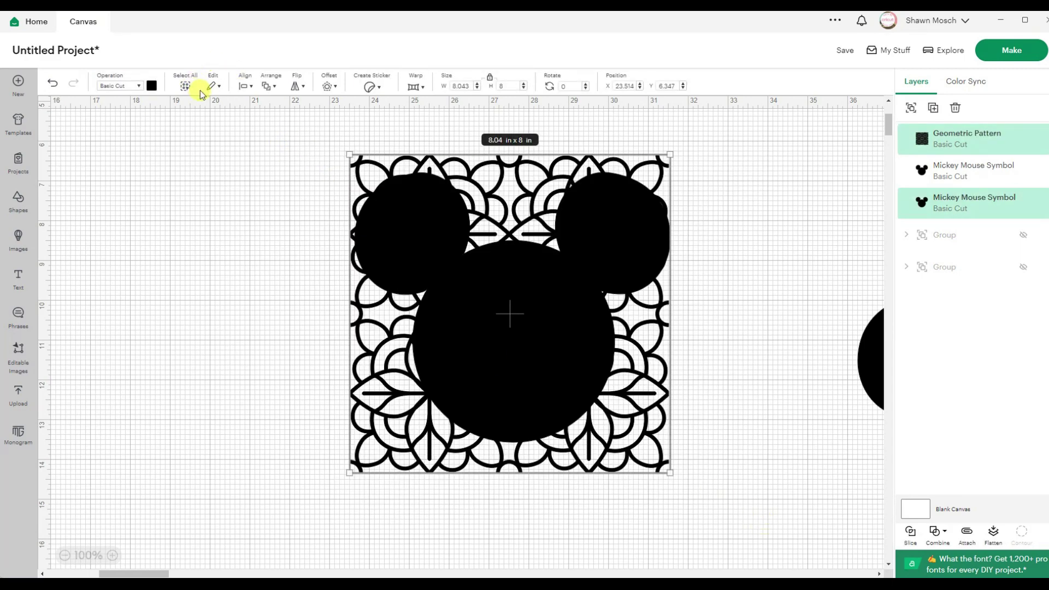
{"action": "left_click", "coordinate": [244, 86]}
{"action": "left_click", "coordinate": [293, 249]}
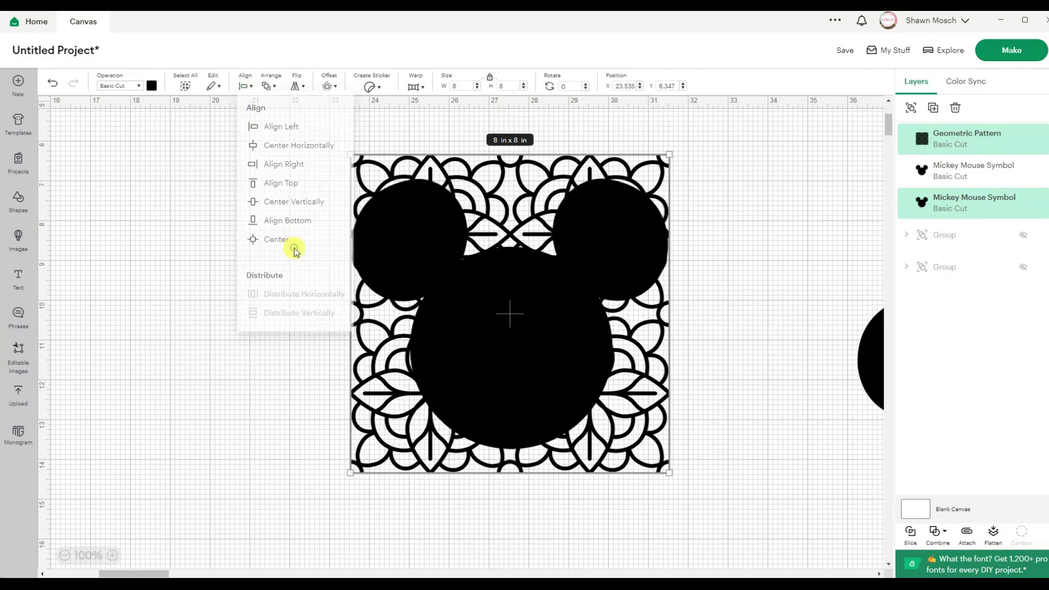
{"action": "left_click", "coordinate": [938, 534]}
{"action": "left_click", "coordinate": [953, 484]}
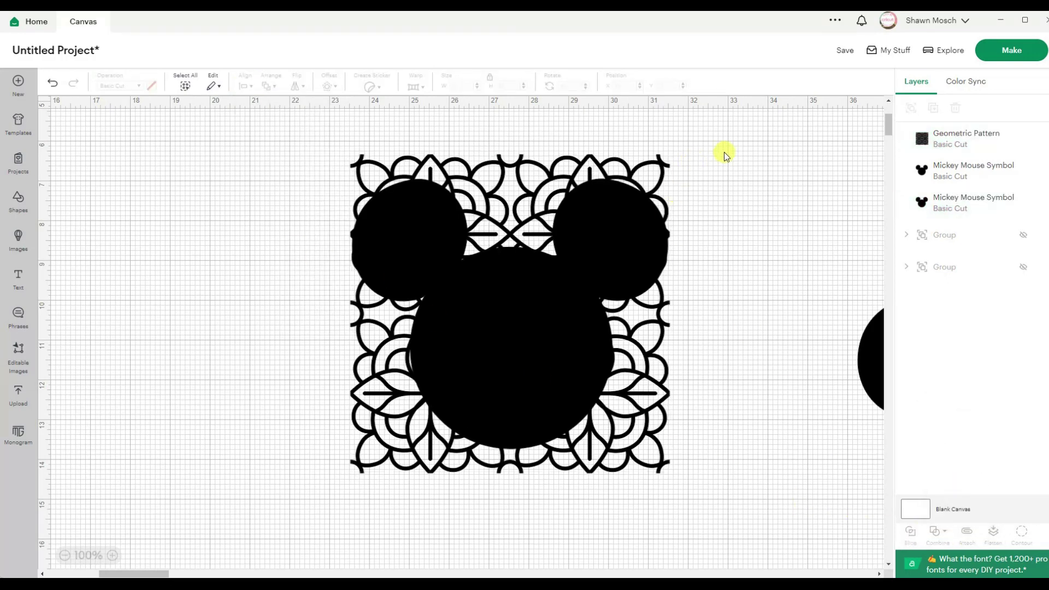
{"action": "left_click", "coordinate": [734, 249]}
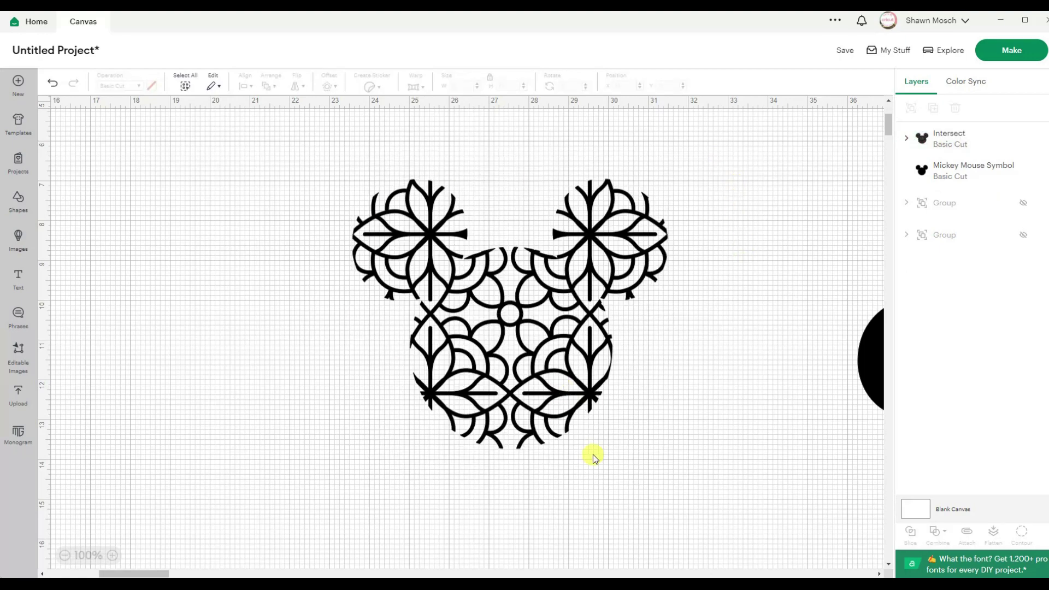
- Delete the pattern-filled Mickey and move the plain Mickey head to the canvas centre
{"action": "left_click", "coordinate": [571, 407]}
{"action": "key", "text": "Delete"}
{"action": "left_click_drag", "start_coordinate": [873, 357], "coordinate": [329, 236]}
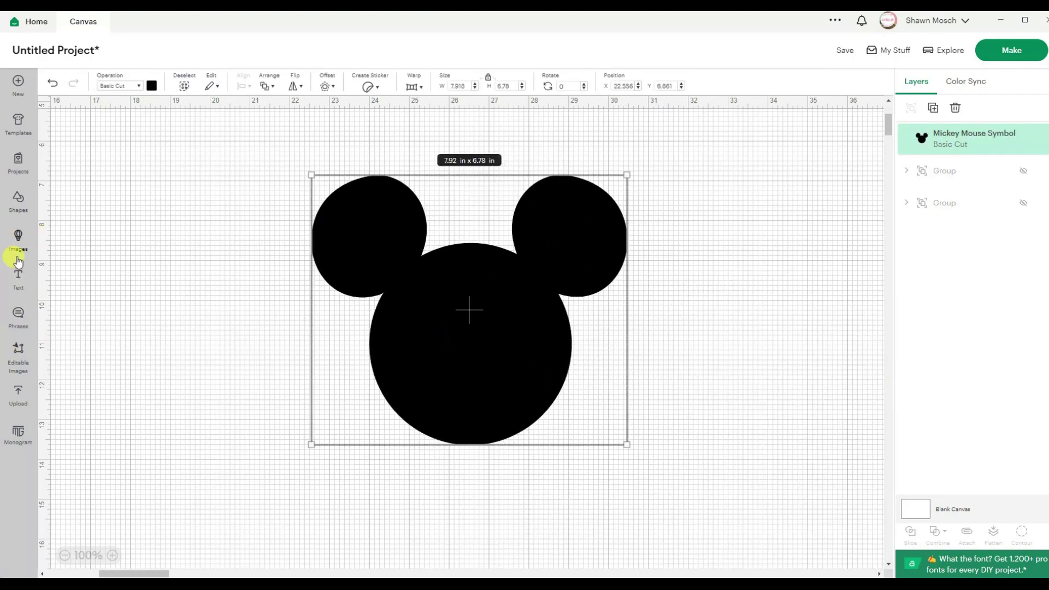
{"action": "left_click", "coordinate": [18, 239]}
{"action": "left_click", "coordinate": [299, 83]}
{"action": "type", "text": "peace"}
{"action": "key", "text": "Return"}
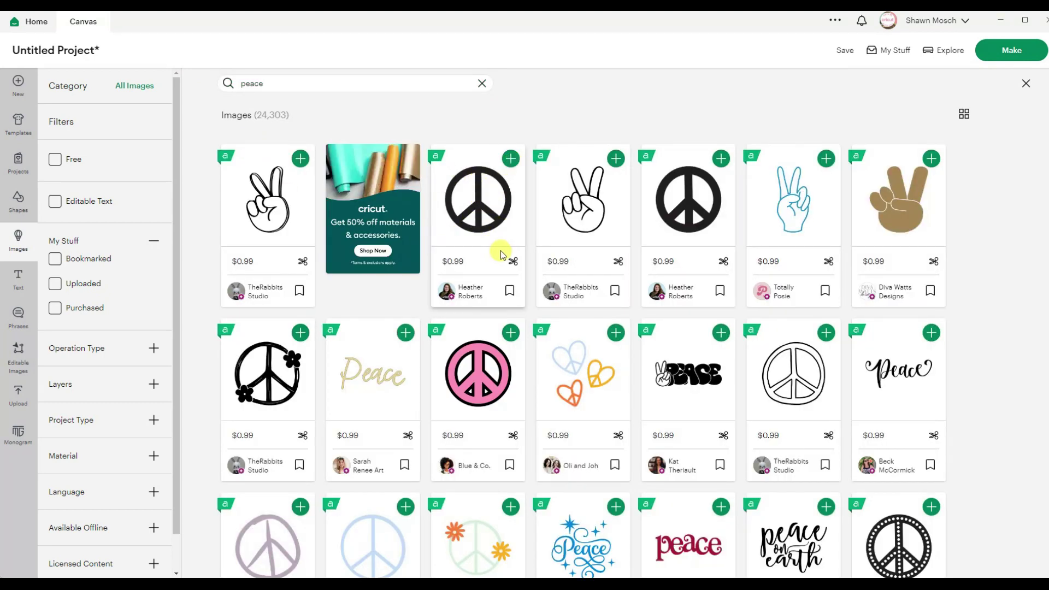
{"action": "scroll", "coordinate": [500, 250], "scroll_direction": "down", "scroll_amount": 5}
{"action": "scroll", "coordinate": [501, 256], "scroll_direction": "down", "scroll_amount": 10}
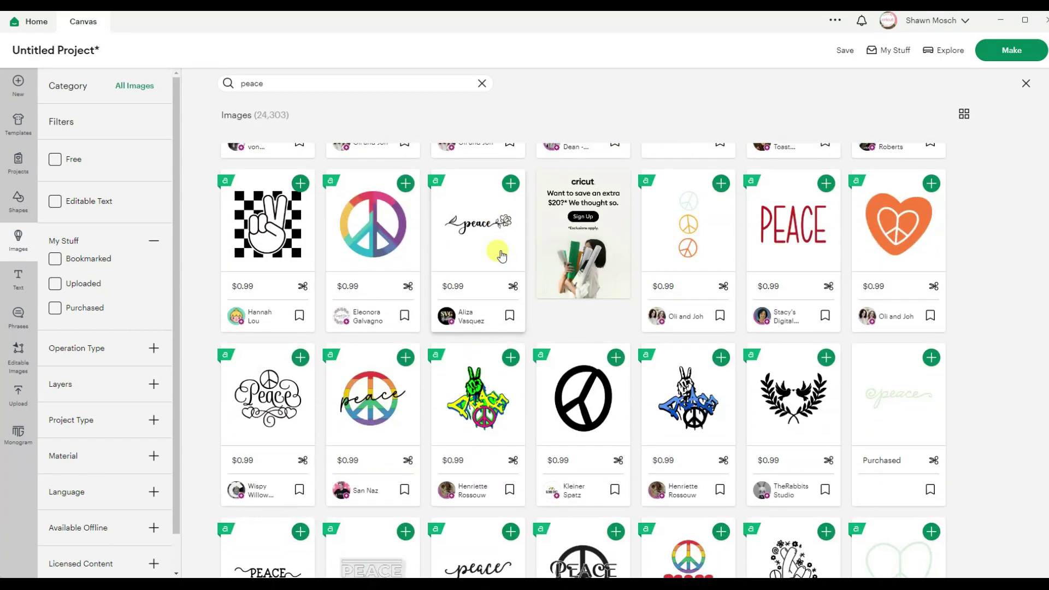
{"action": "scroll", "coordinate": [501, 255], "scroll_direction": "down", "scroll_amount": 1}
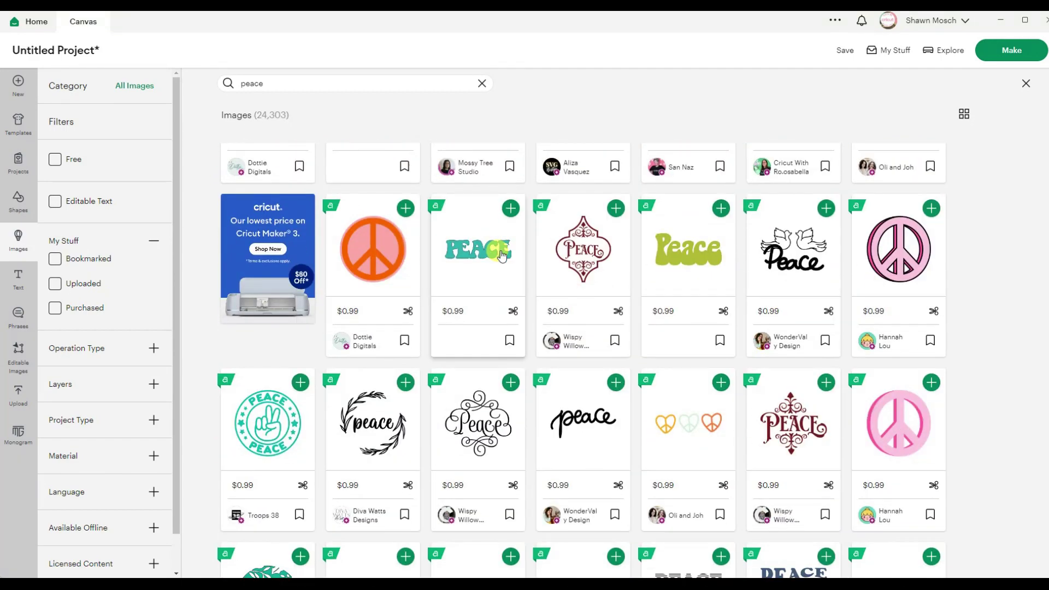
{"action": "scroll", "coordinate": [503, 262], "scroll_direction": "down", "scroll_amount": 3}
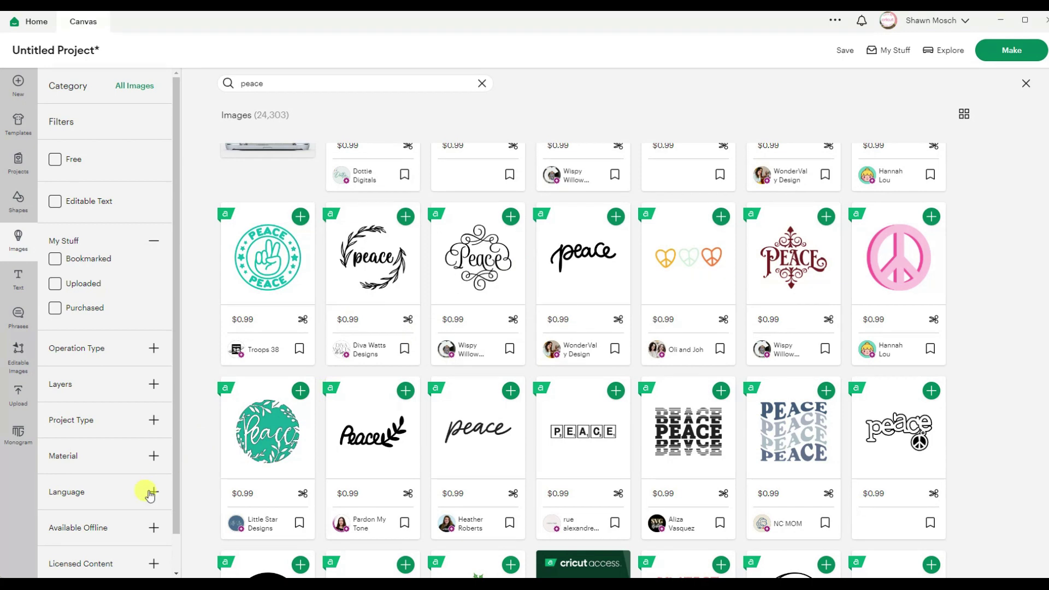
{"action": "scroll", "coordinate": [129, 393], "scroll_direction": "down", "scroll_amount": 1}
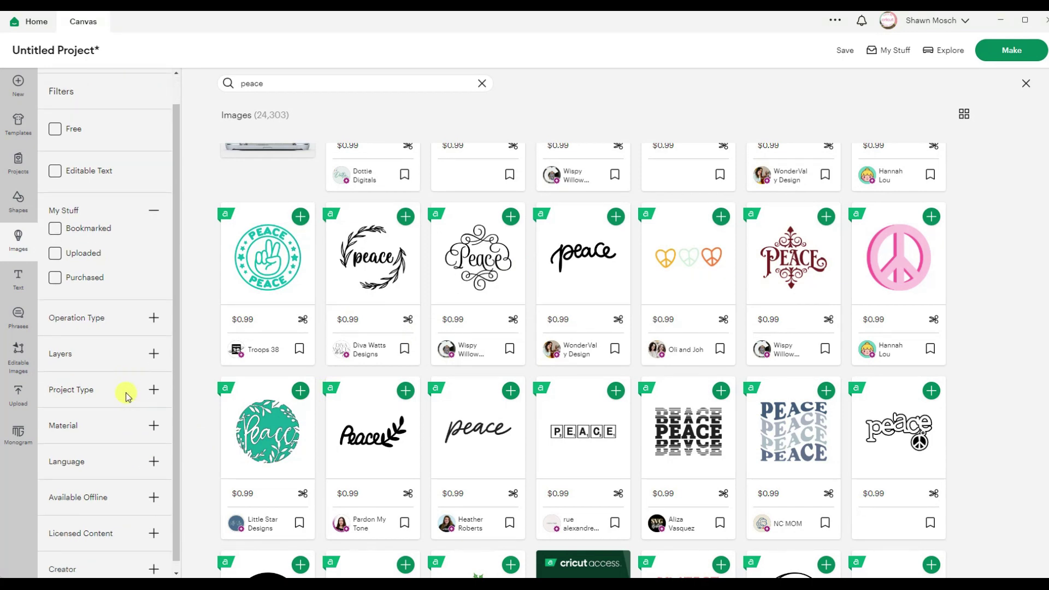
{"action": "left_click", "coordinate": [151, 522]}
{"action": "scroll", "coordinate": [137, 509], "scroll_direction": "down", "scroll_amount": 3}
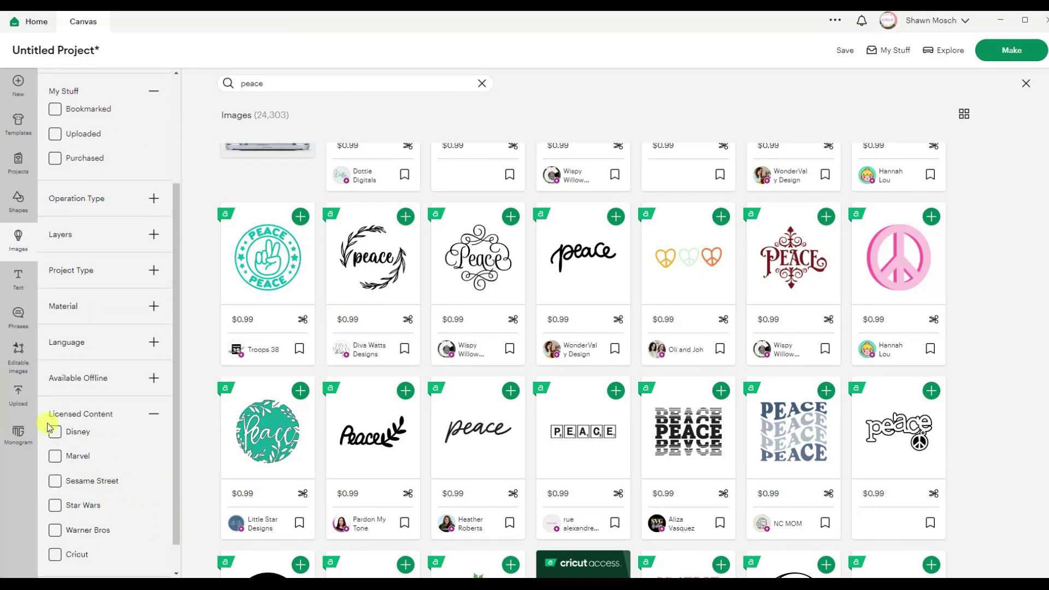
{"action": "left_click", "coordinate": [55, 432]}
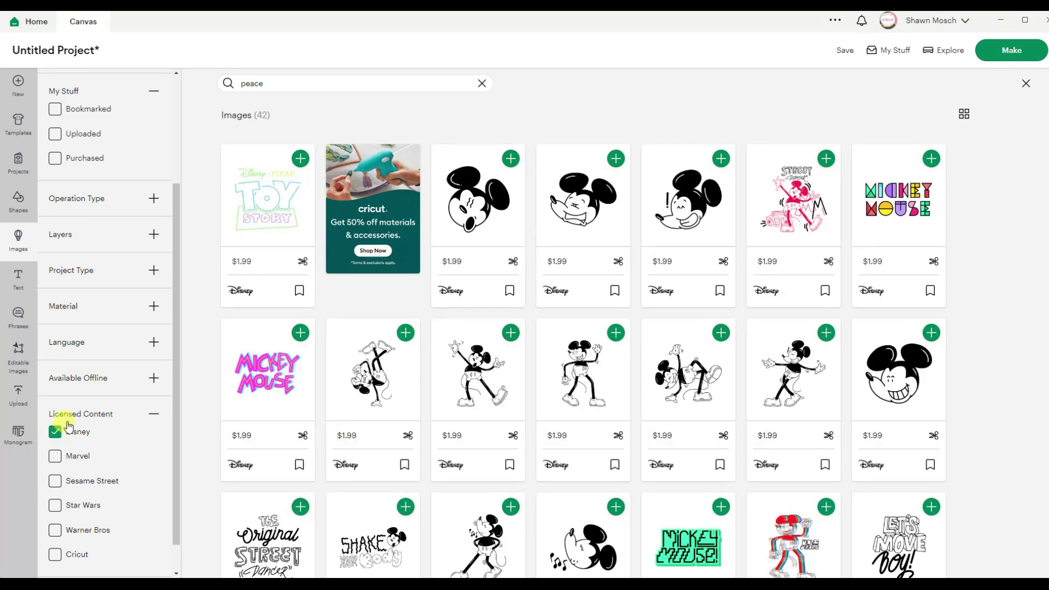
{"action": "scroll", "coordinate": [957, 236], "scroll_direction": "down", "scroll_amount": 4}
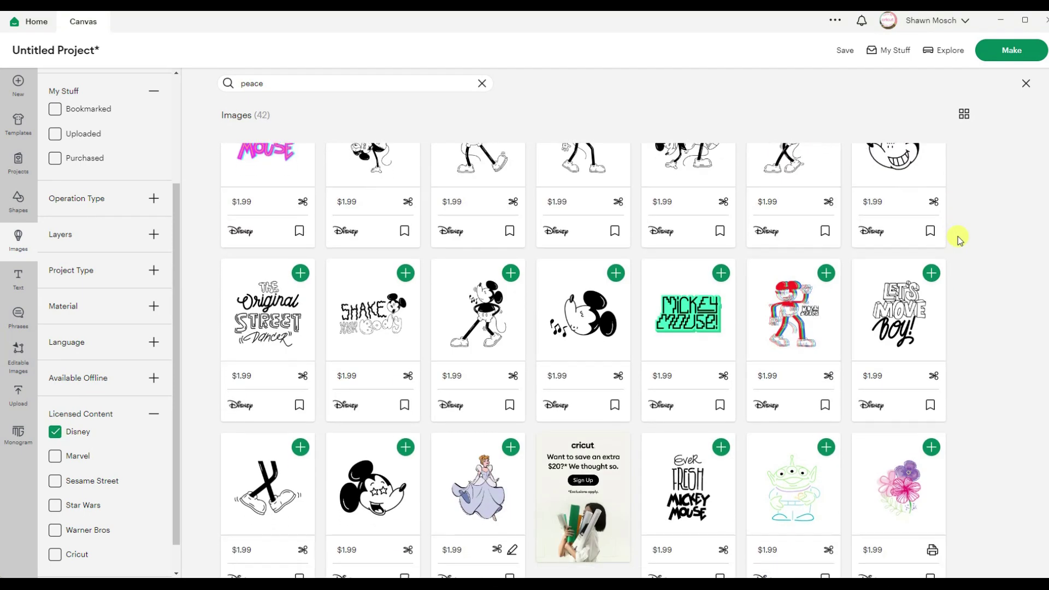
{"action": "scroll", "coordinate": [960, 240], "scroll_direction": "down", "scroll_amount": 3}
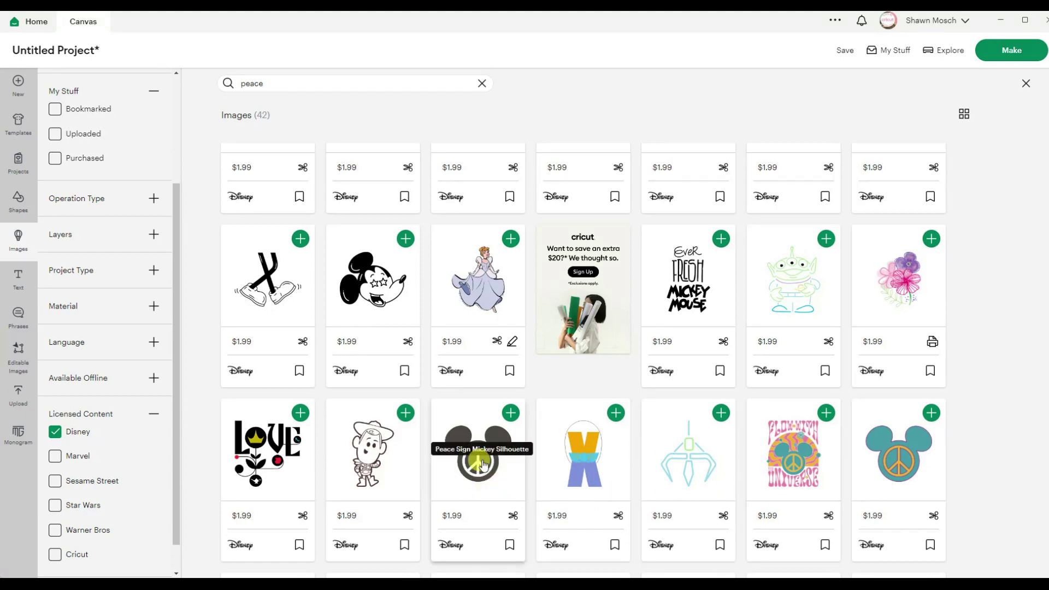
- Add a circle and place it over the plain Mickey head's face
{"action": "left_click", "coordinate": [16, 240]}
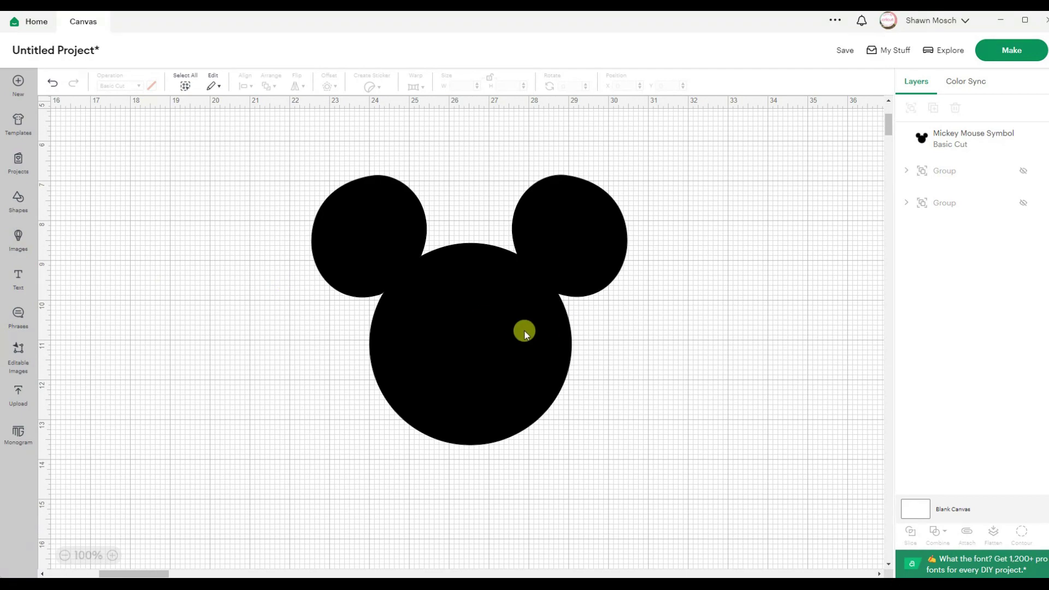
{"action": "left_click", "coordinate": [525, 330]}
{"action": "left_click", "coordinate": [17, 200]}
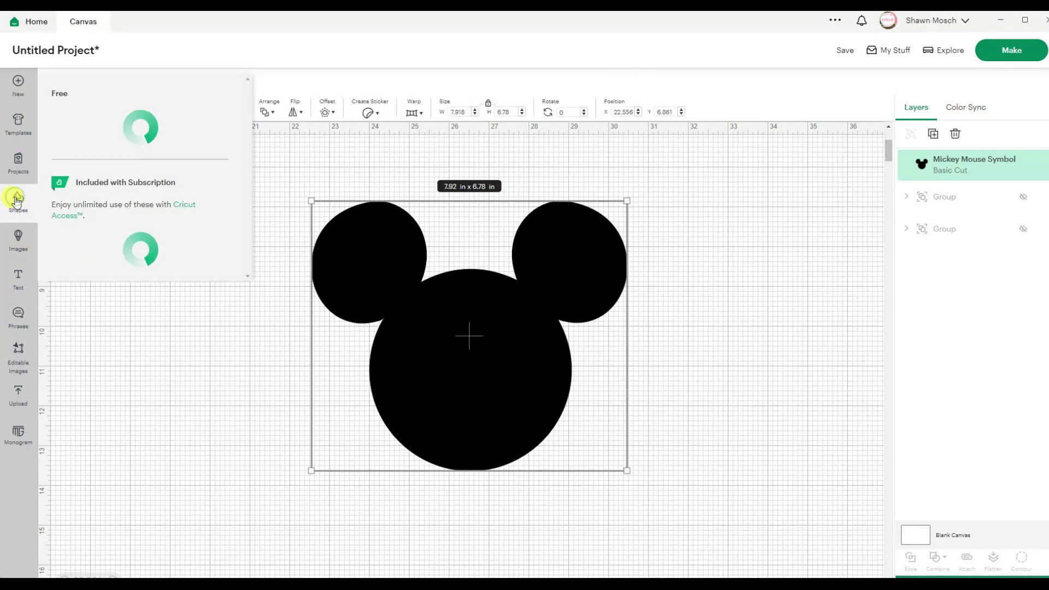
{"action": "left_click", "coordinate": [110, 276]}
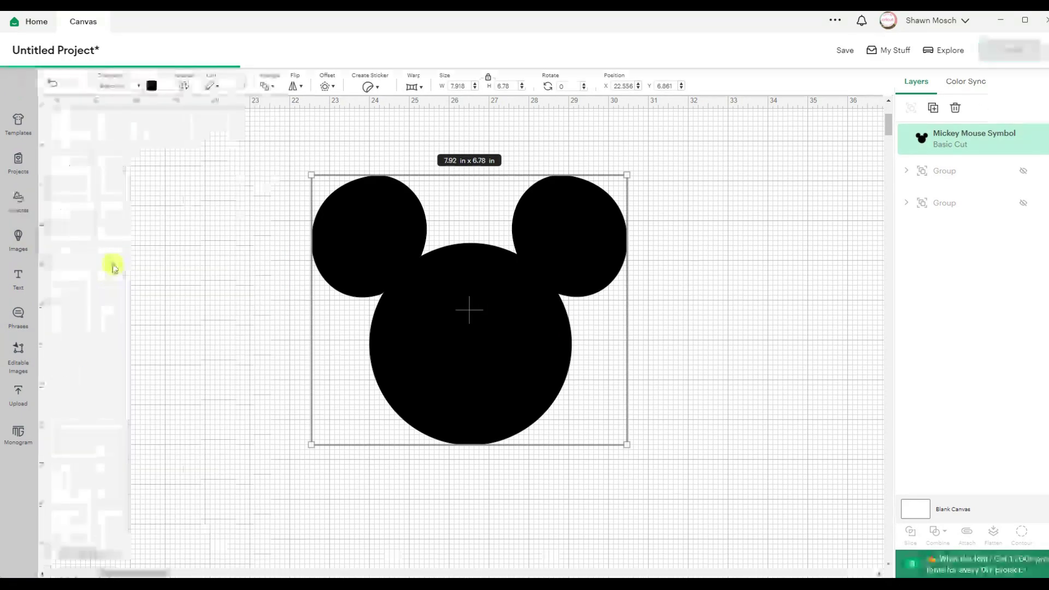
{"action": "left_click_drag", "start_coordinate": [136, 175], "coordinate": [516, 355]}
- Centre the circle horizontally within the Mickey head
{"action": "left_click", "coordinate": [615, 462]}
{"action": "left_click_drag", "start_coordinate": [221, 142], "coordinate": [719, 489]}
{"action": "left_click", "coordinate": [243, 86]}
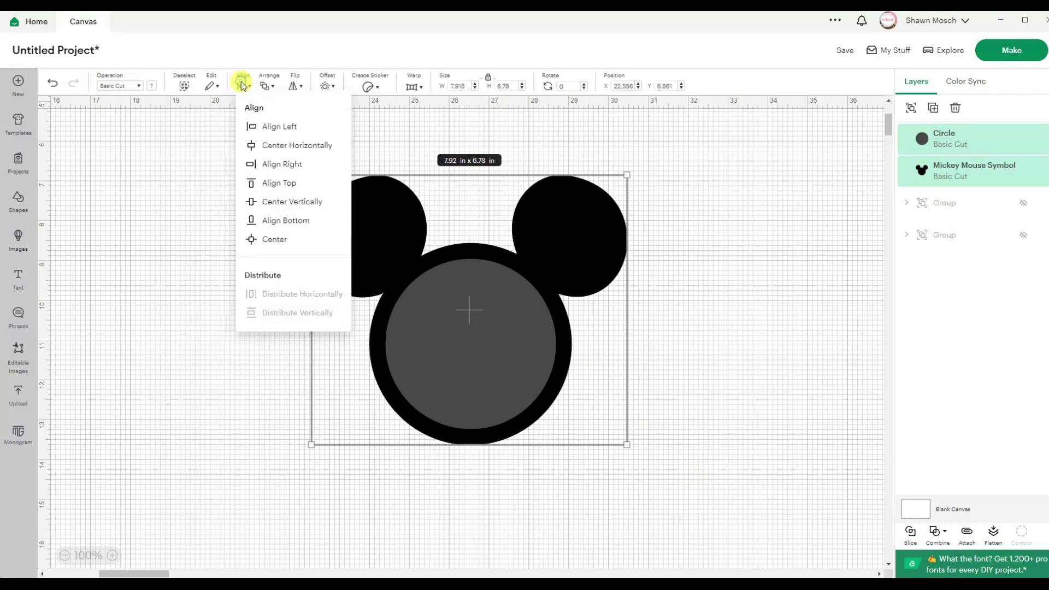
{"action": "left_click", "coordinate": [264, 151]}
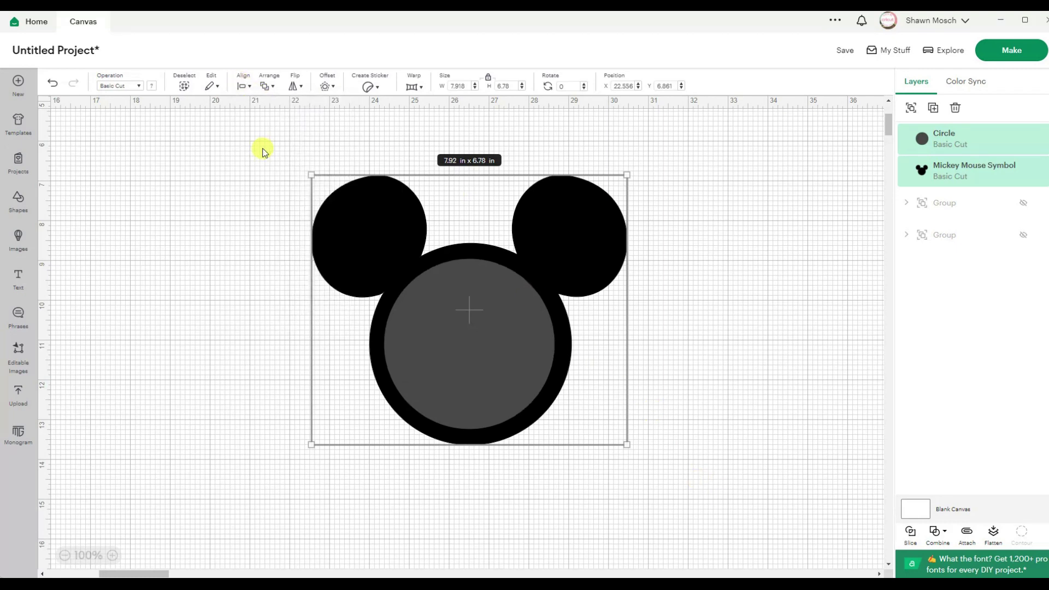
- Subtract the circle from the Mickey head, leaving an open-faced ring
{"action": "left_click", "coordinate": [738, 319]}
{"action": "left_click", "coordinate": [505, 377]}
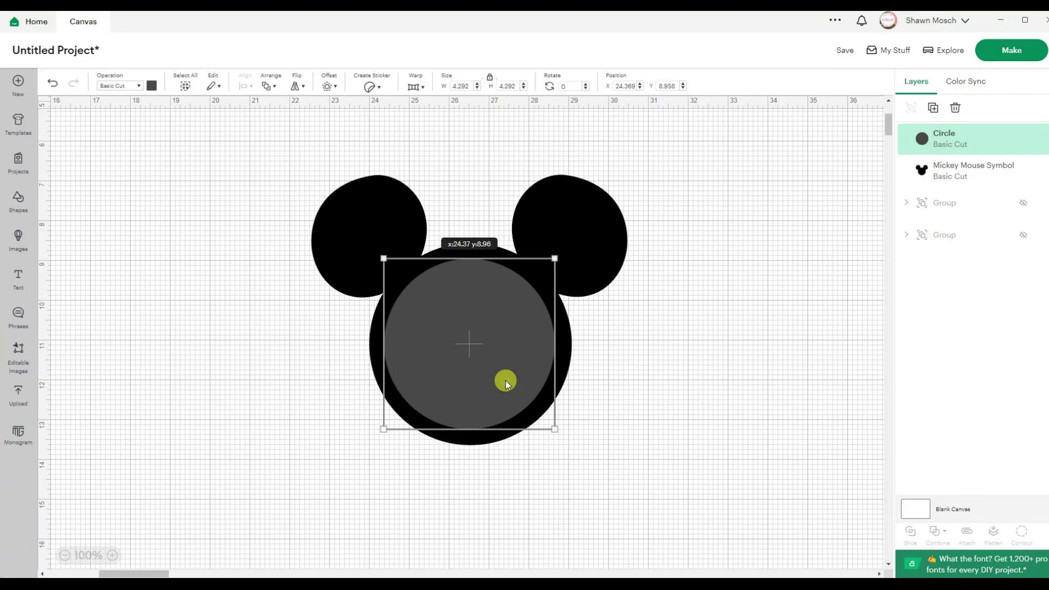
{"action": "left_click", "coordinate": [234, 143]}
{"action": "left_click_drag", "start_coordinate": [234, 144], "coordinate": [765, 516]}
{"action": "left_click", "coordinate": [933, 535]}
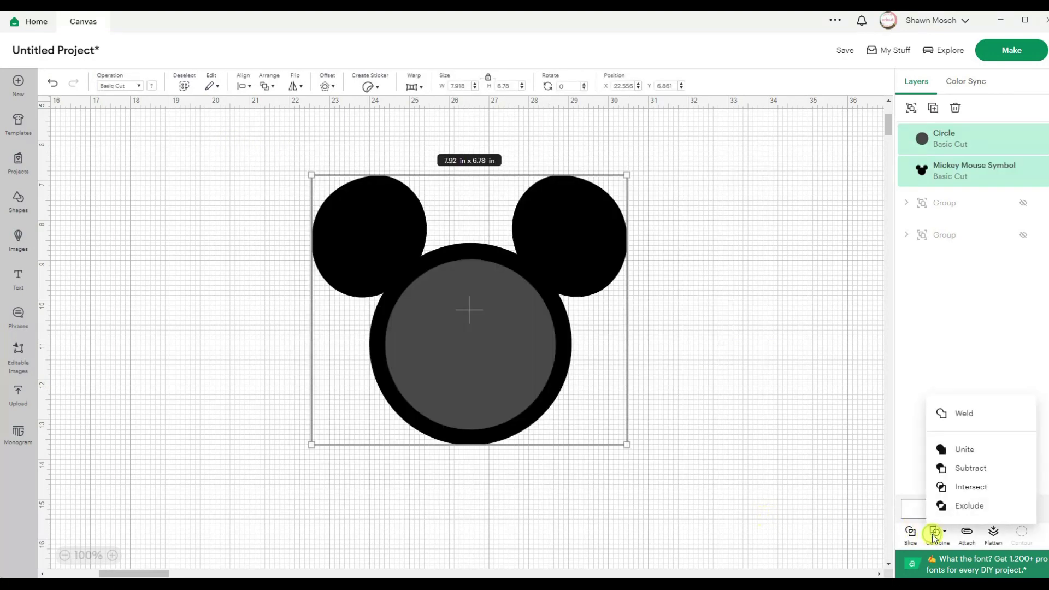
{"action": "left_click", "coordinate": [716, 306]}
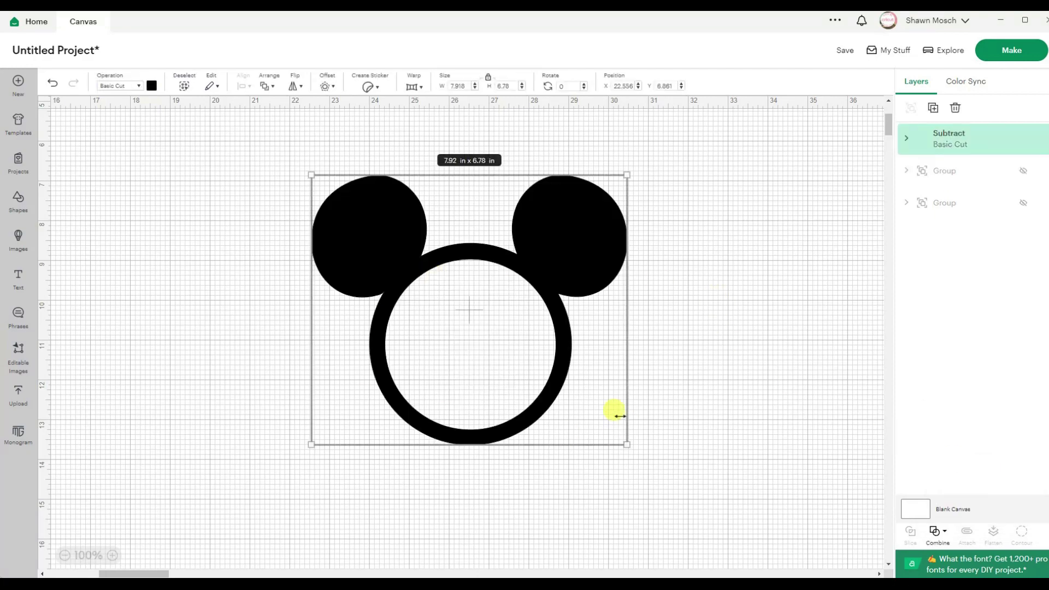
{"action": "left_click", "coordinate": [732, 377]}
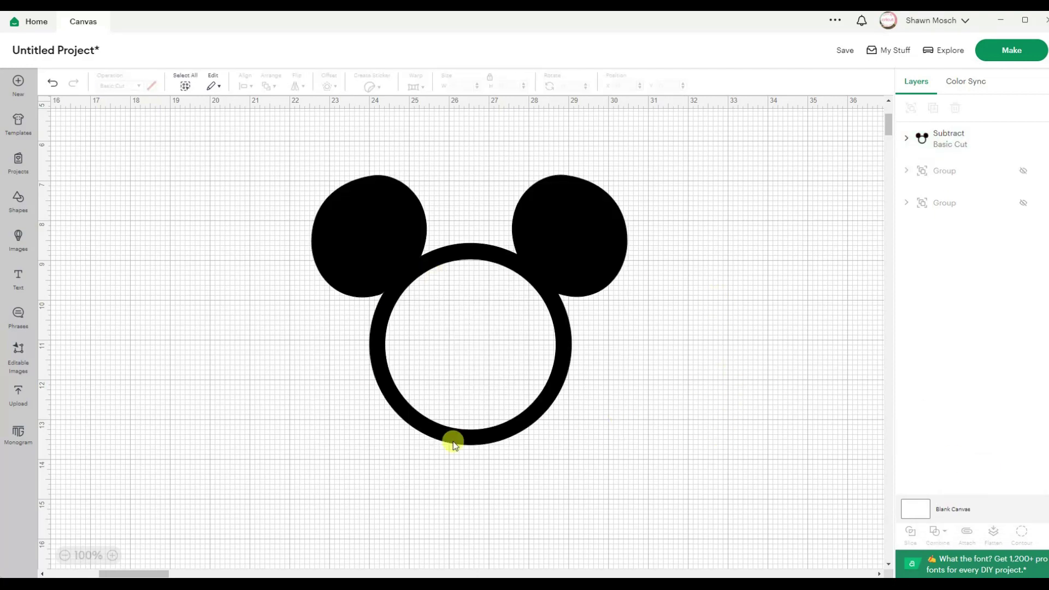
{"action": "left_click", "coordinate": [17, 236]}
- Add a circle and enlarge it to nearly fill the ring's hollow face
{"action": "scroll", "coordinate": [660, 269], "scroll_direction": "up", "scroll_amount": 2}
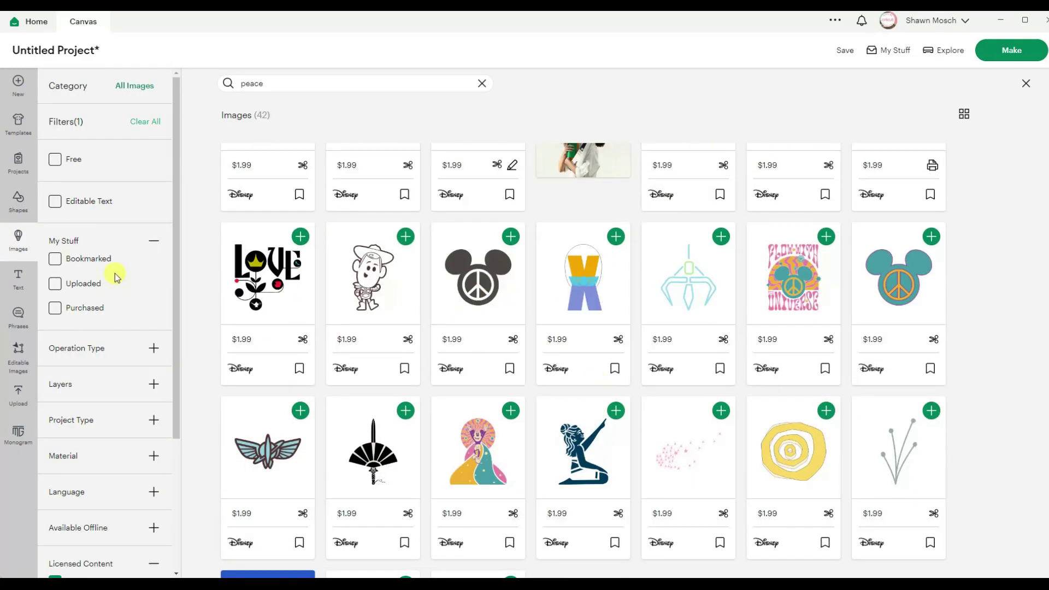
{"action": "key", "text": "Escape"}
{"action": "left_click", "coordinate": [18, 200]}
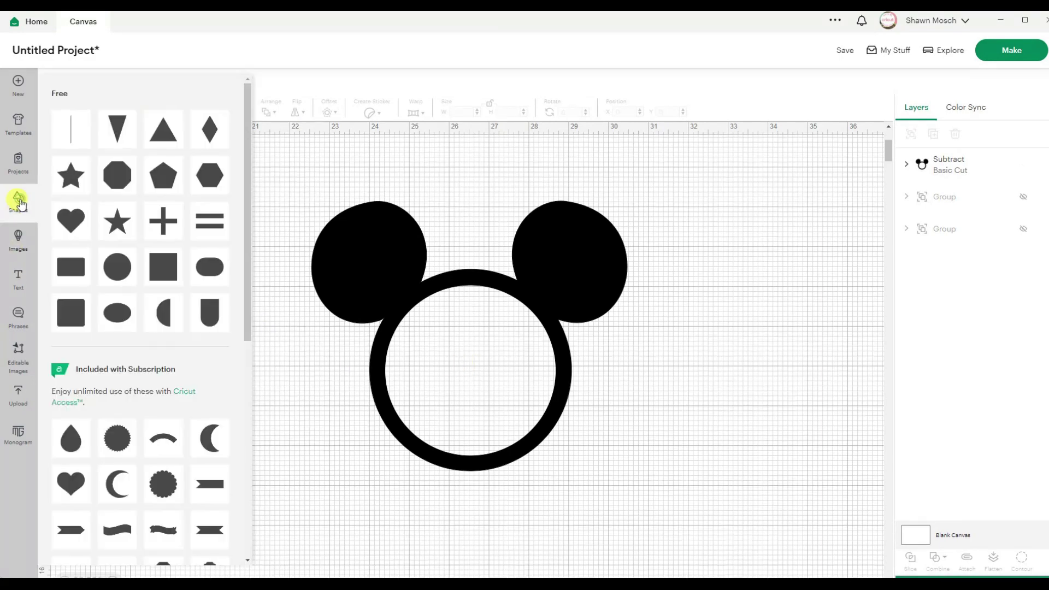
{"action": "left_click", "coordinate": [123, 276]}
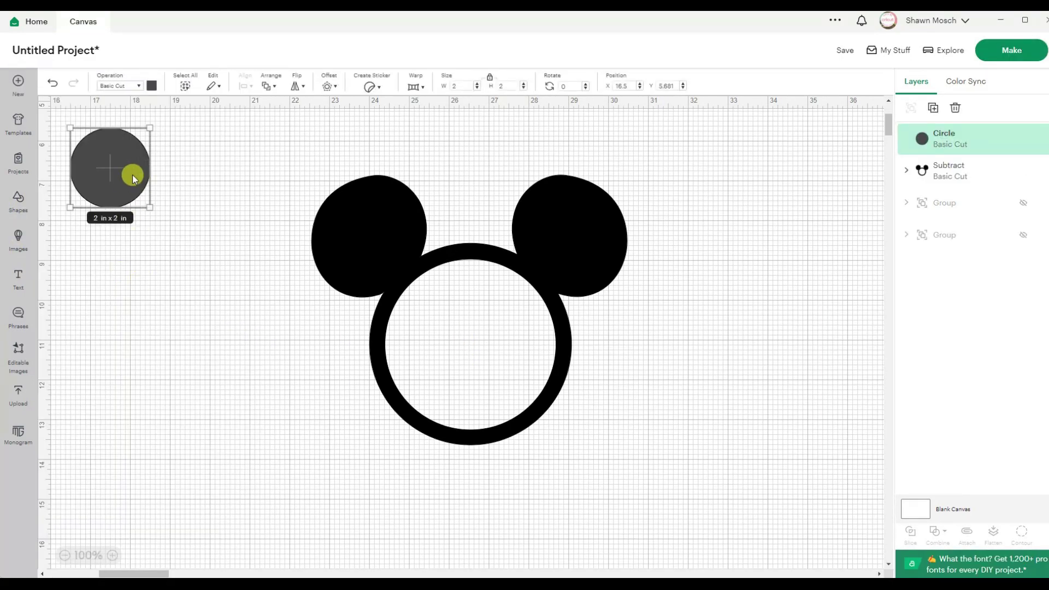
{"action": "left_click_drag", "start_coordinate": [134, 171], "coordinate": [549, 422]}
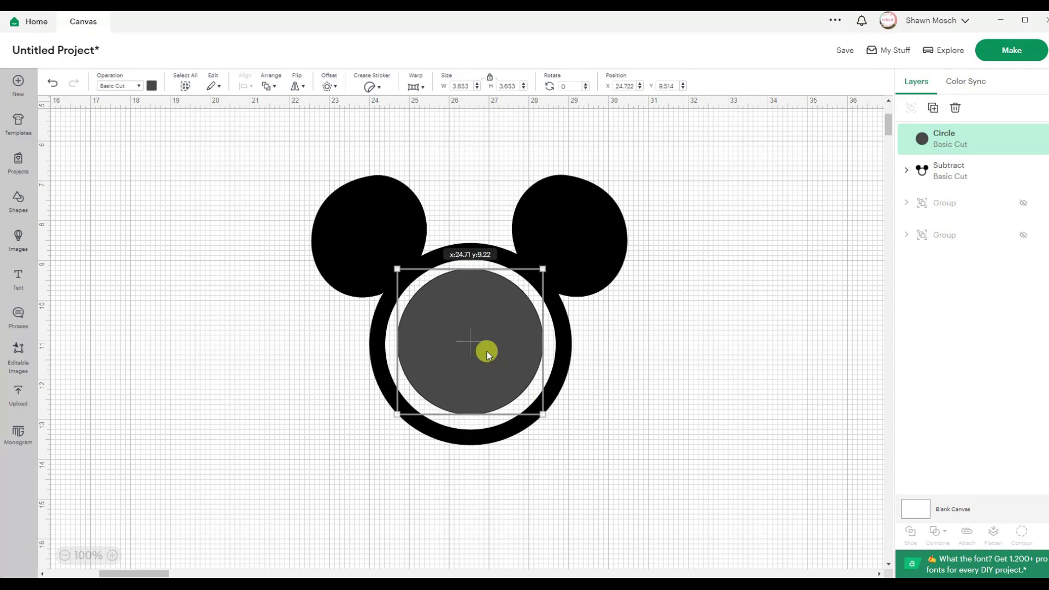
{"action": "left_click_drag", "start_coordinate": [498, 374], "coordinate": [496, 373]}
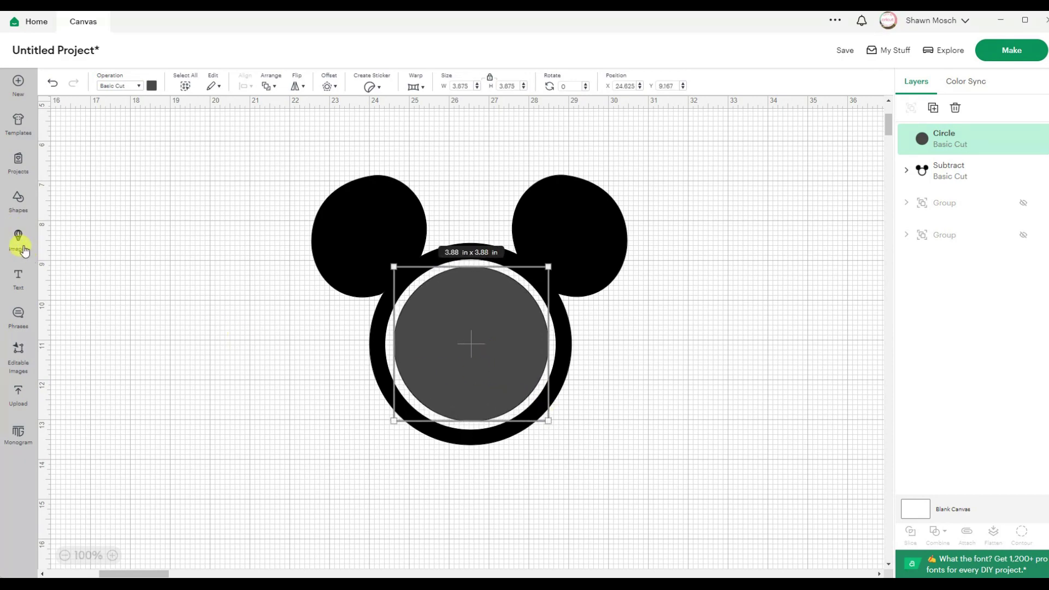
- Add the Peace Sign Mickey Silhouette image from the library to the canvas
{"action": "left_click", "coordinate": [21, 244]}
{"action": "scroll", "coordinate": [496, 351], "scroll_direction": "down", "scroll_amount": 3}
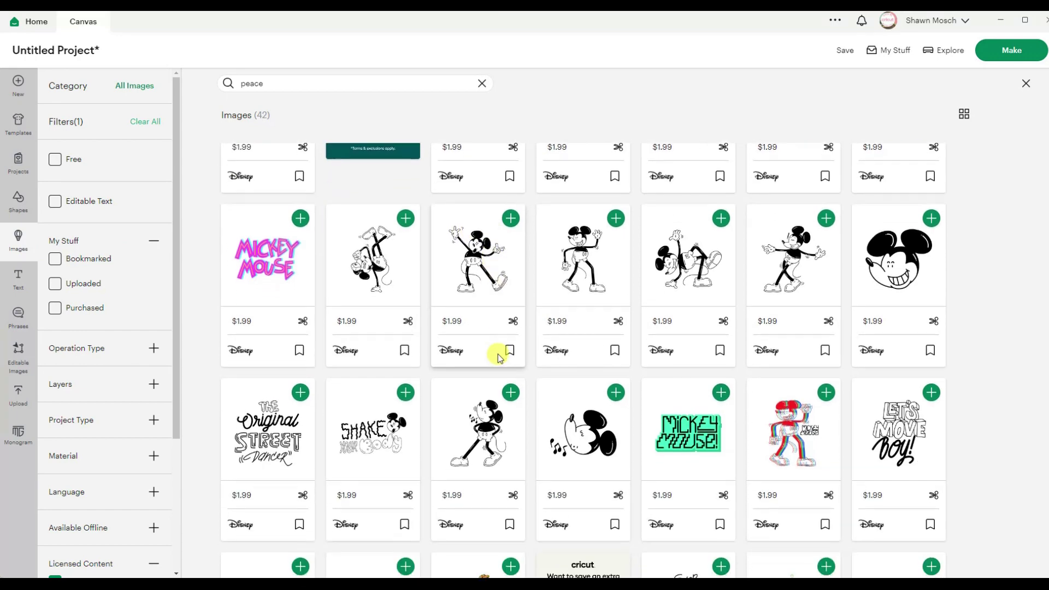
{"action": "left_click", "coordinate": [488, 442]}
{"action": "left_click", "coordinate": [367, 202]}
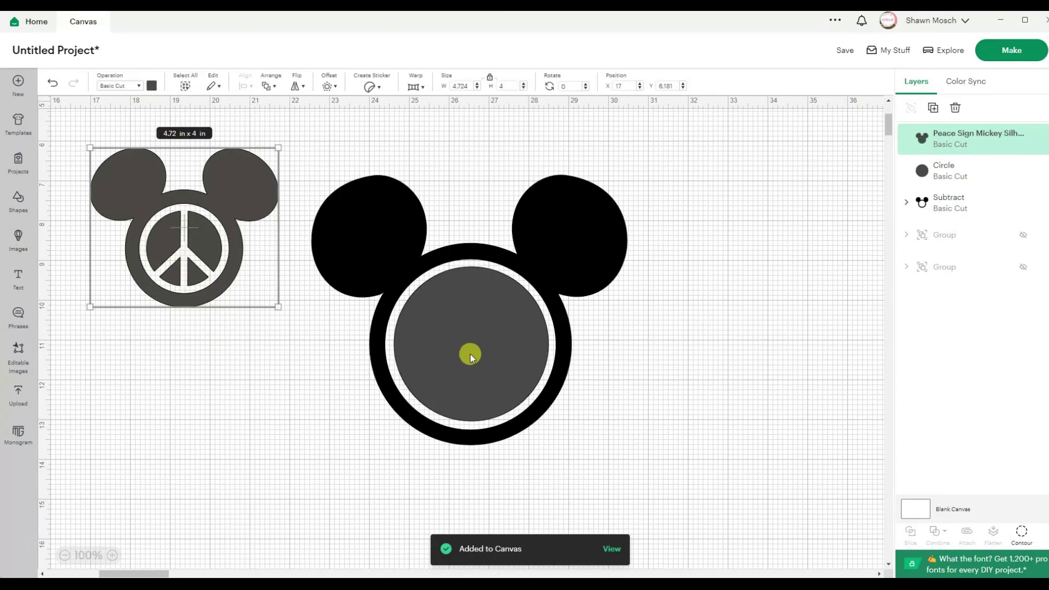
{"action": "left_click", "coordinate": [468, 350]}
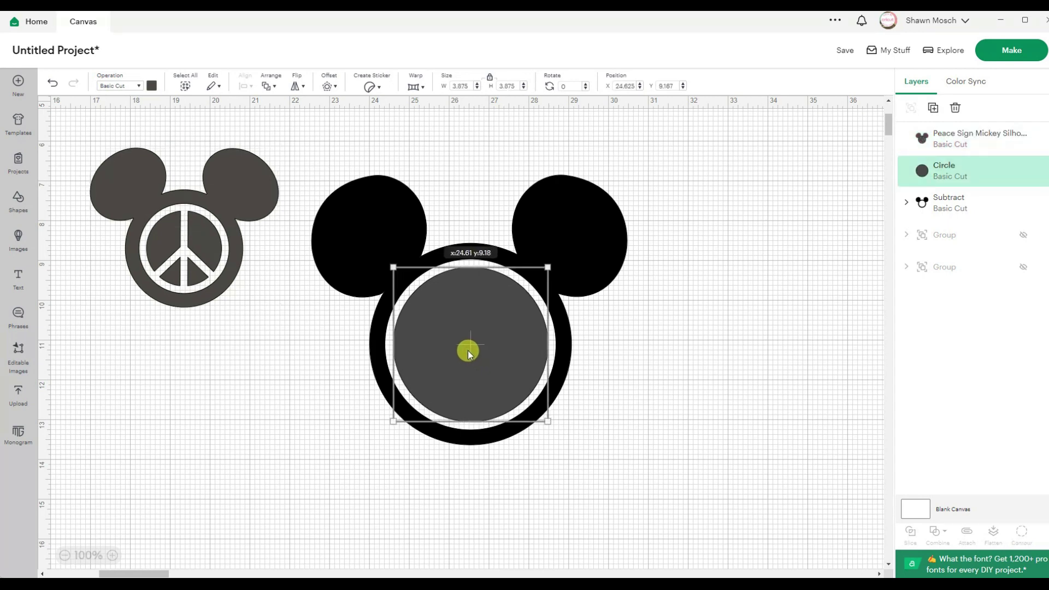
- Move the circle out of the ring and shift the Mickey ring to the right
{"action": "left_click_drag", "start_coordinate": [467, 352], "coordinate": [258, 416]}
{"action": "left_click_drag", "start_coordinate": [252, 412], "coordinate": [252, 412]}
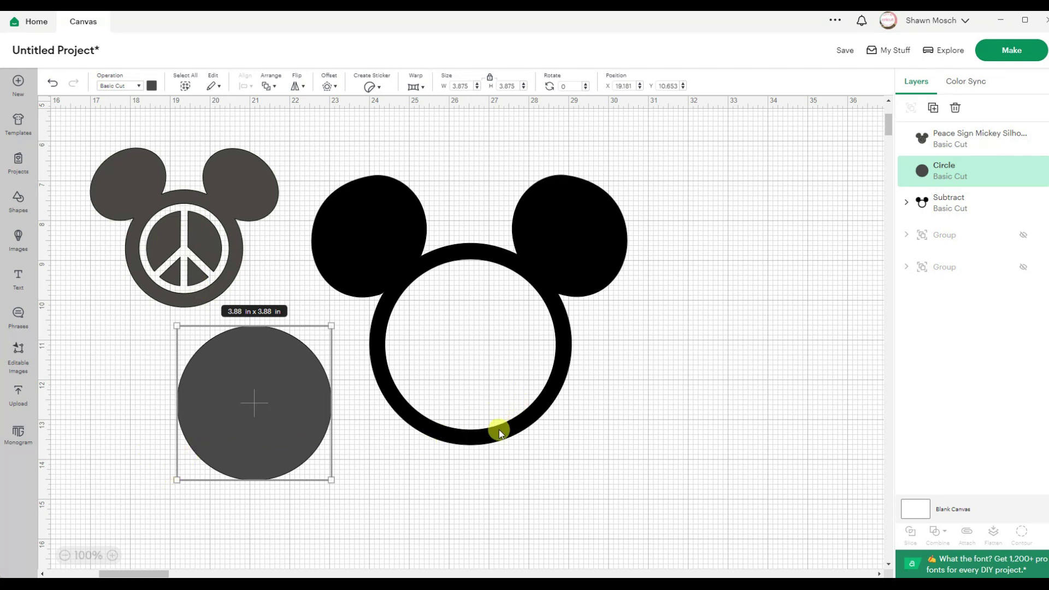
{"action": "left_click_drag", "start_coordinate": [486, 433], "coordinate": [705, 424]}
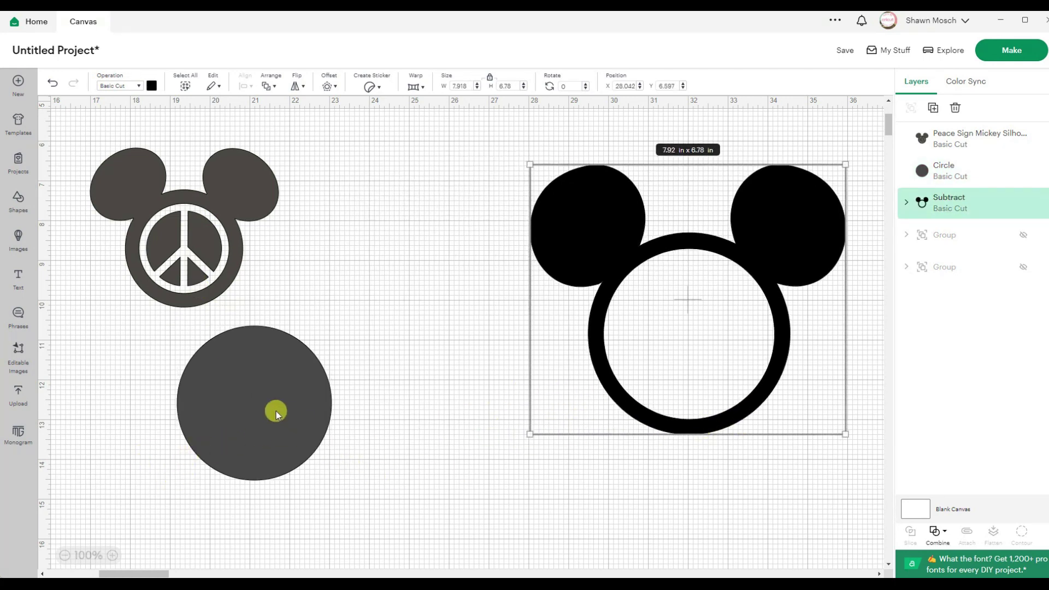
{"action": "left_click_drag", "start_coordinate": [277, 412], "coordinate": [415, 383]}
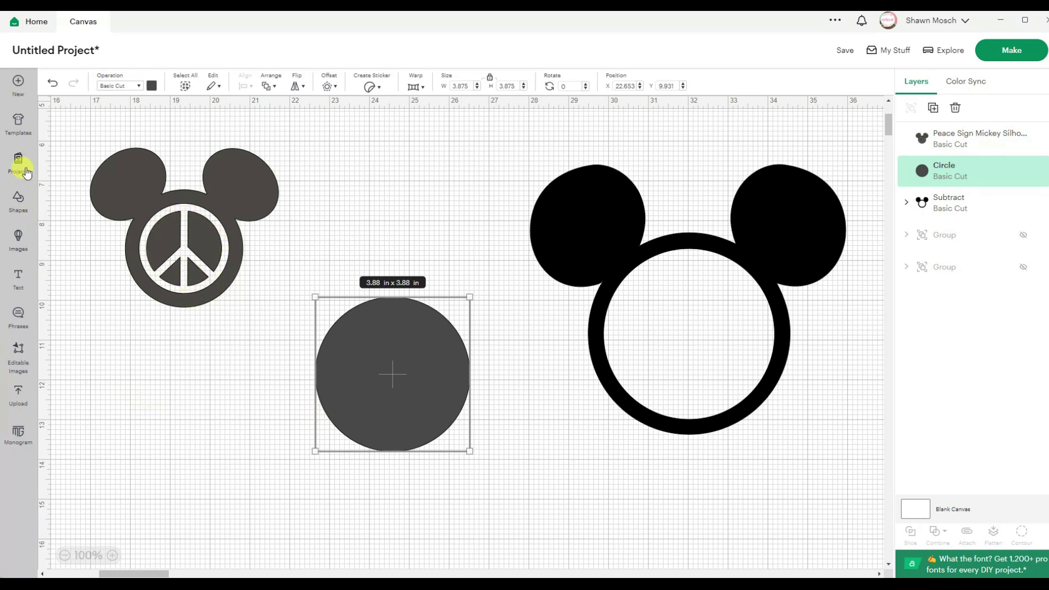
- Add a square and reshape it into a thin bar 5.19 in tall
{"action": "left_click", "coordinate": [18, 202]}
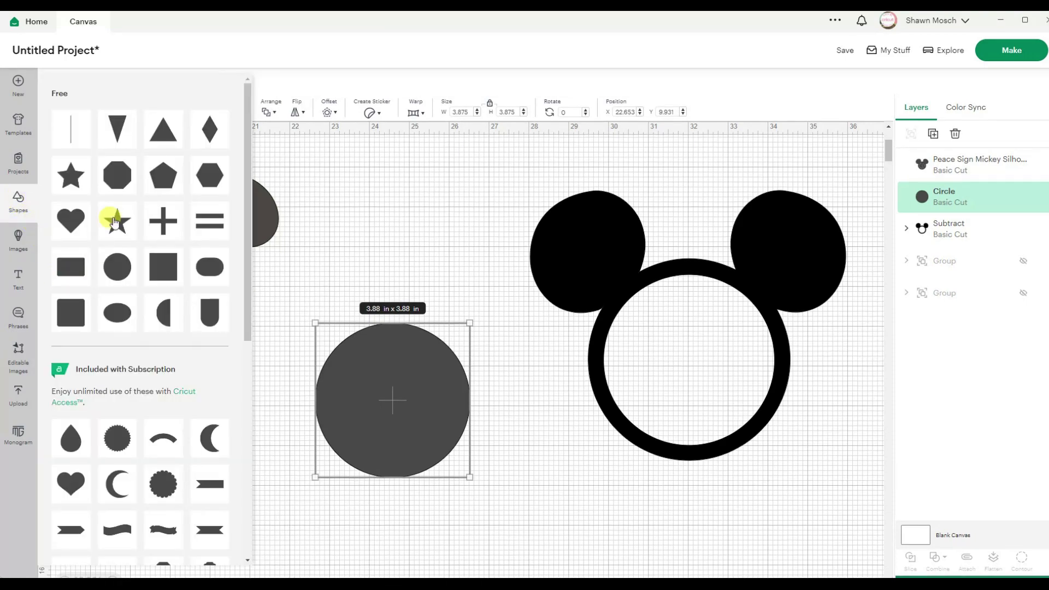
{"action": "left_click", "coordinate": [169, 272]}
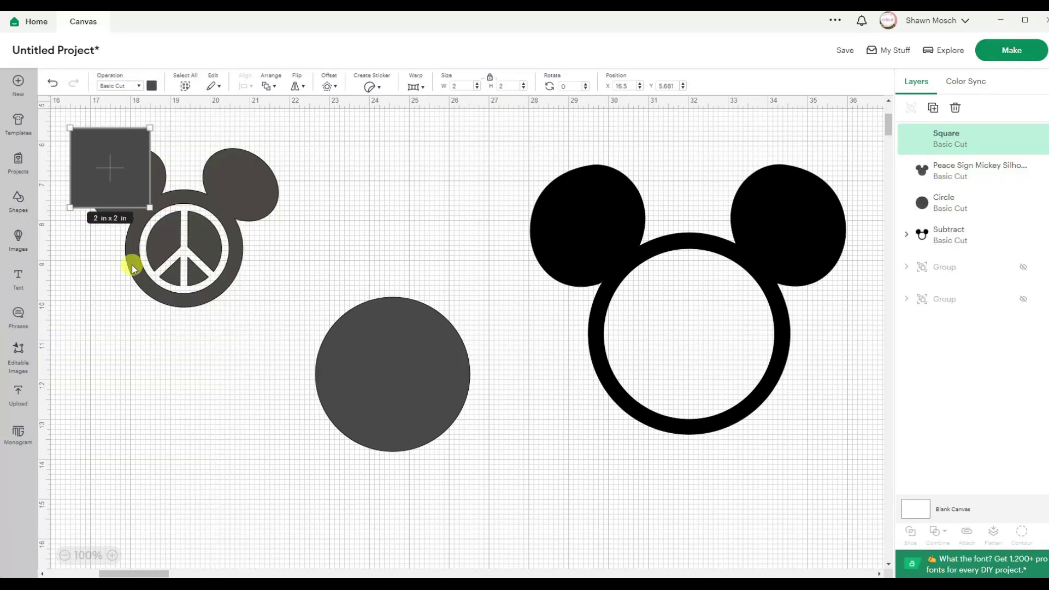
{"action": "left_click_drag", "start_coordinate": [140, 168], "coordinate": [394, 321]}
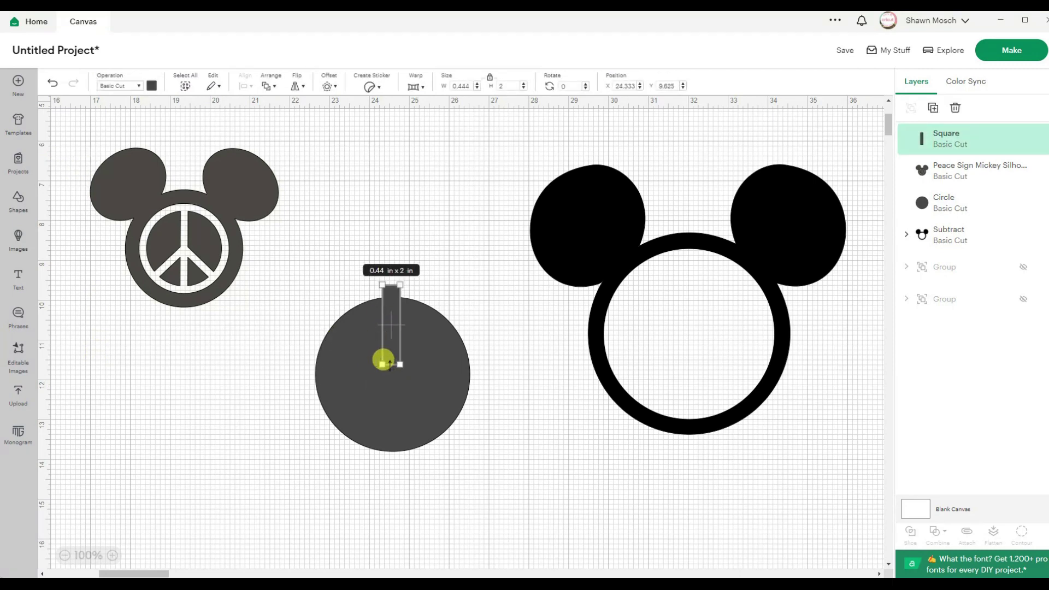
{"action": "left_click_drag", "start_coordinate": [383, 362], "coordinate": [390, 491]}
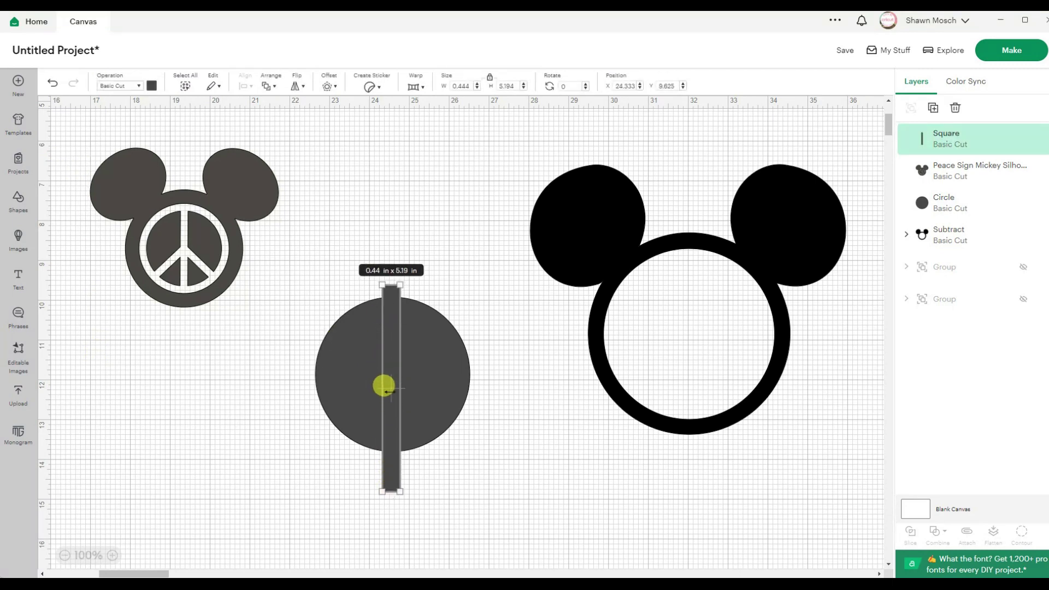
- Centre the bar horizontally on the circle and subtract it from the circle
{"action": "left_click", "coordinate": [272, 379]}
{"action": "left_click_drag", "start_coordinate": [286, 267], "coordinate": [513, 537]}
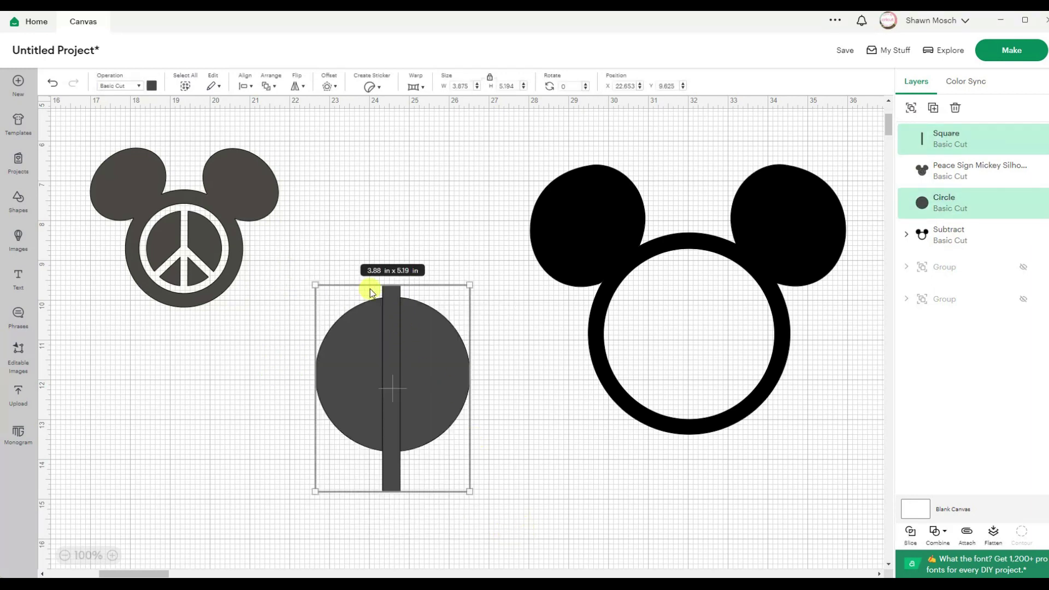
{"action": "left_click", "coordinate": [246, 86]}
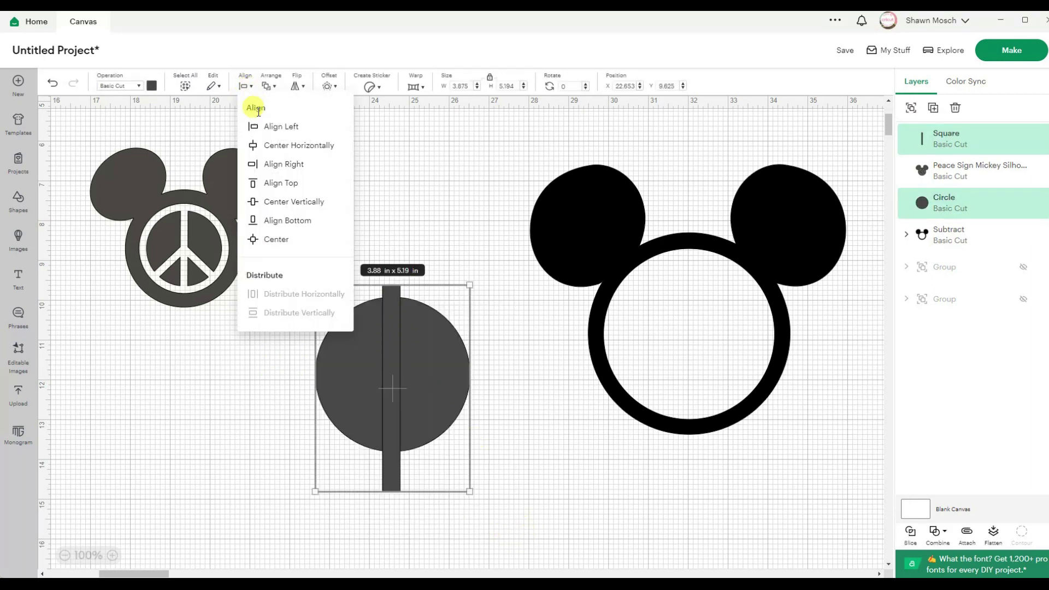
{"action": "left_click", "coordinate": [282, 145]}
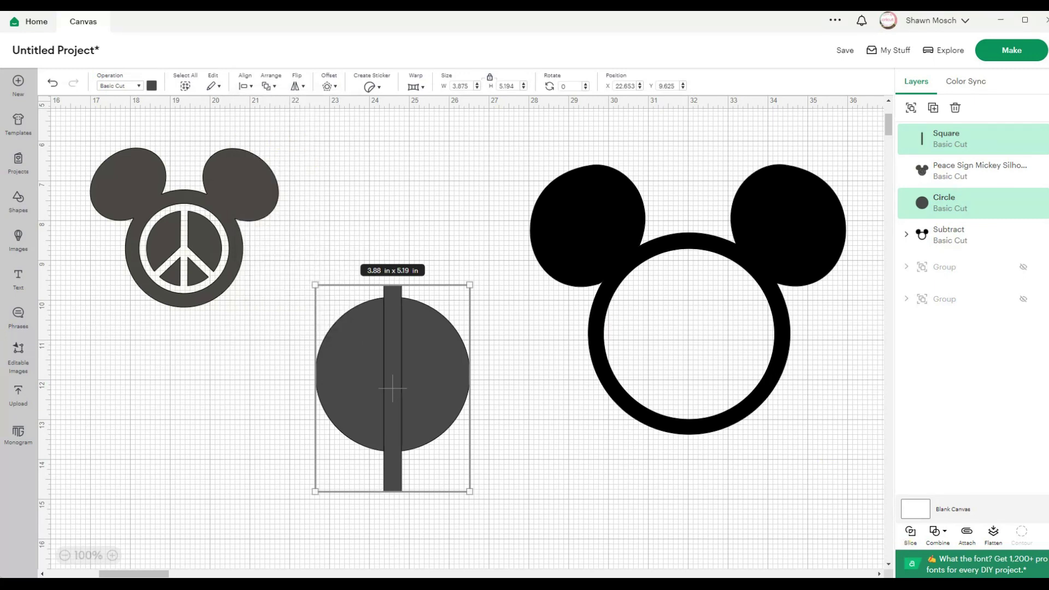
{"action": "left_click", "coordinate": [938, 532]}
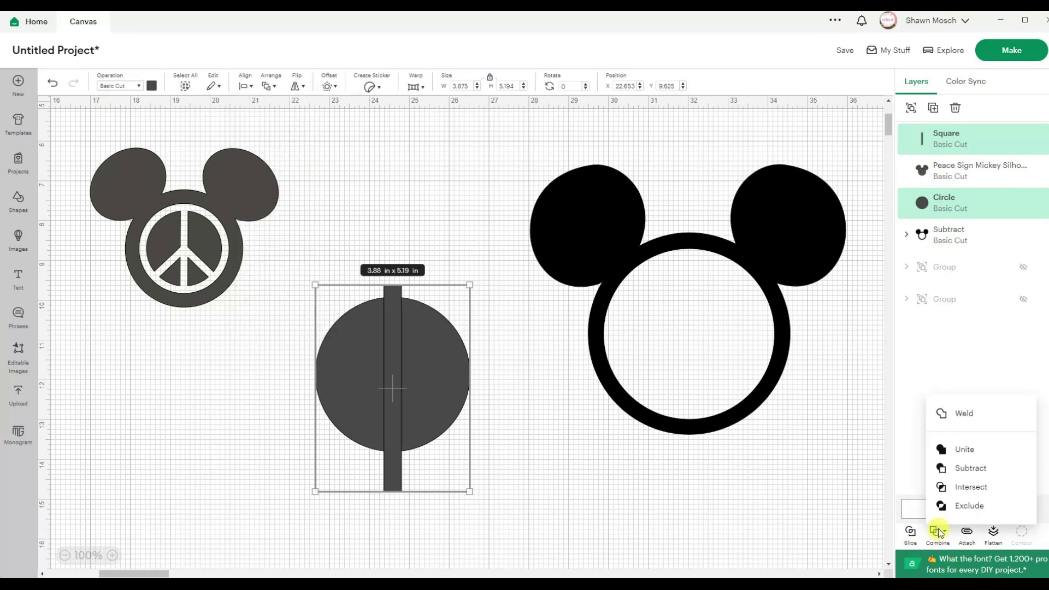
{"action": "left_click", "coordinate": [968, 469]}
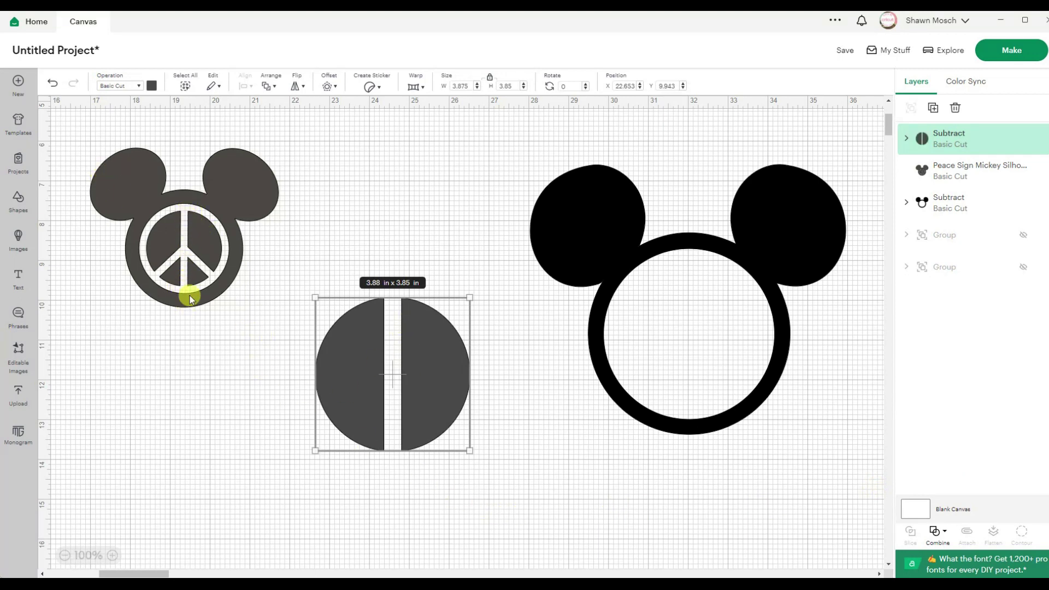
{"action": "left_click", "coordinate": [257, 442]}
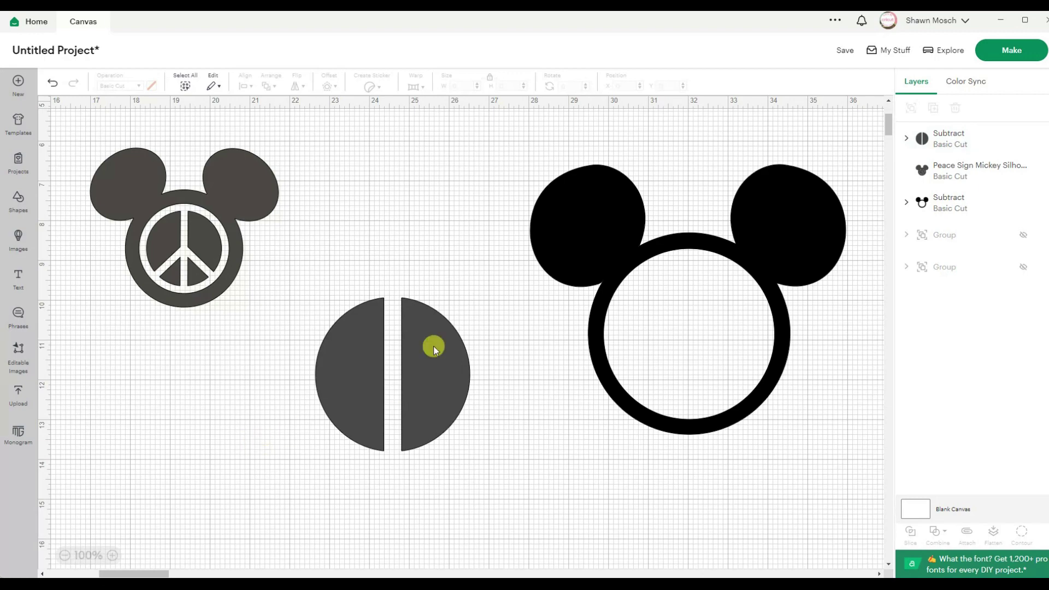
- Add a square below the peace-sign Mickey, resize it to a 0.37 x 2.61 in bar, and rotate it 45°
{"action": "left_click", "coordinate": [20, 204]}
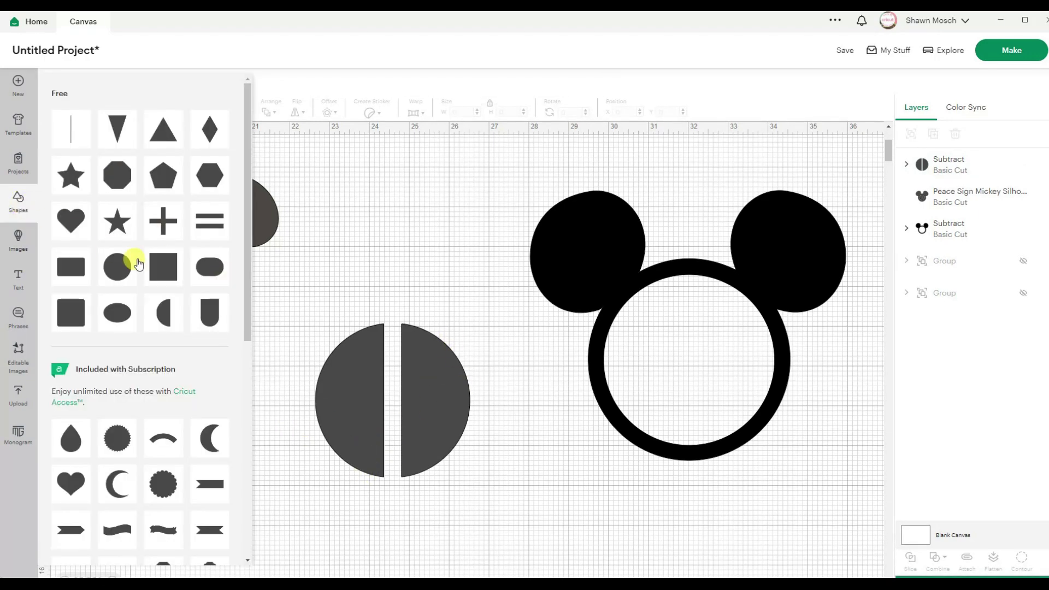
{"action": "left_click", "coordinate": [163, 267]}
{"action": "left_click_drag", "start_coordinate": [99, 218], "coordinate": [213, 486]}
{"action": "left_click_drag", "start_coordinate": [213, 435], "coordinate": [198, 437]}
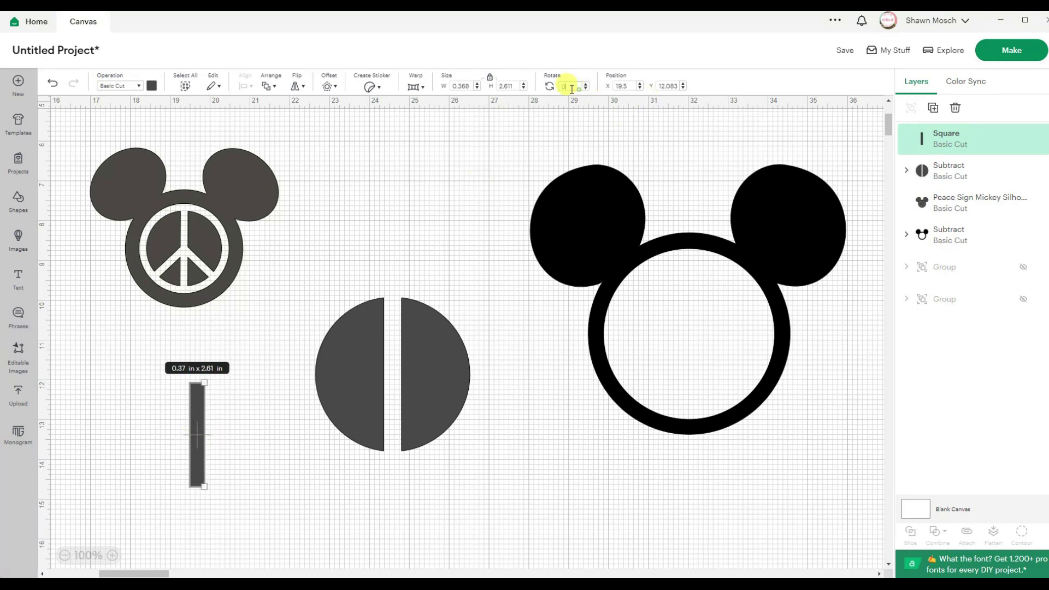
{"action": "type", "text": "45"}
{"action": "key", "text": "Return"}
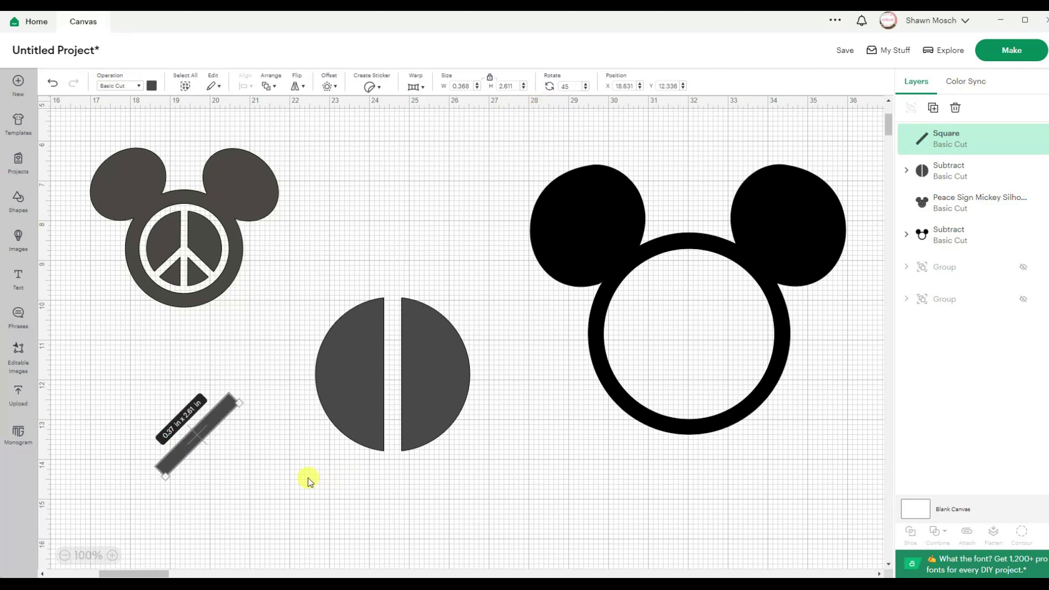
- Duplicate the bar, flip it horizontally, and join both bars top-aligned into an inverted-V chevron
{"action": "key", "text": "ctrl+c"}
{"action": "key", "text": "ctrl+v"}
{"action": "left_click_drag", "start_coordinate": [154, 199], "coordinate": [241, 433]}
{"action": "left_click", "coordinate": [297, 86]}
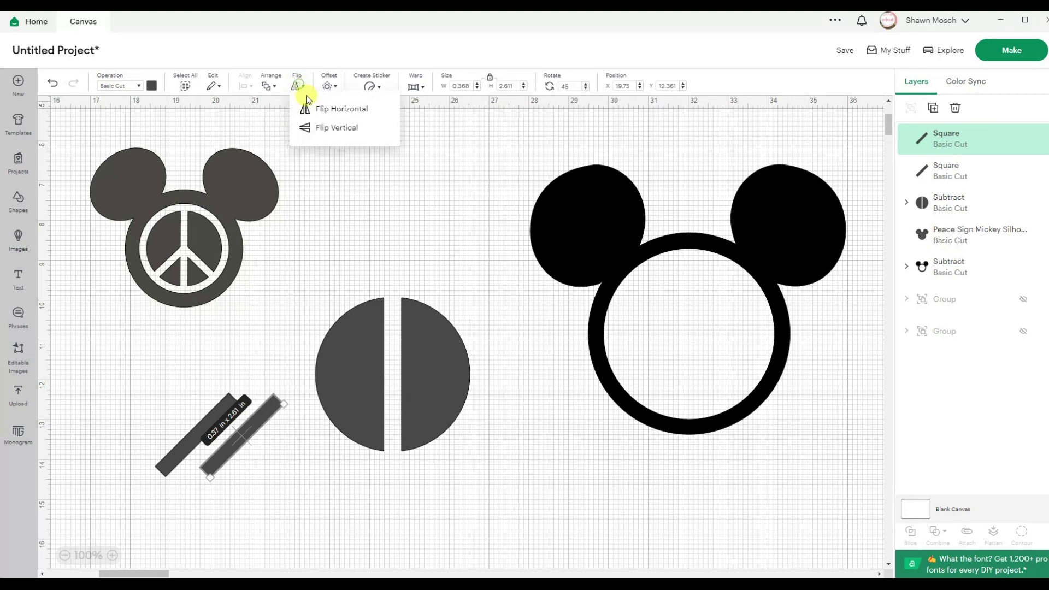
{"action": "left_click", "coordinate": [314, 108]}
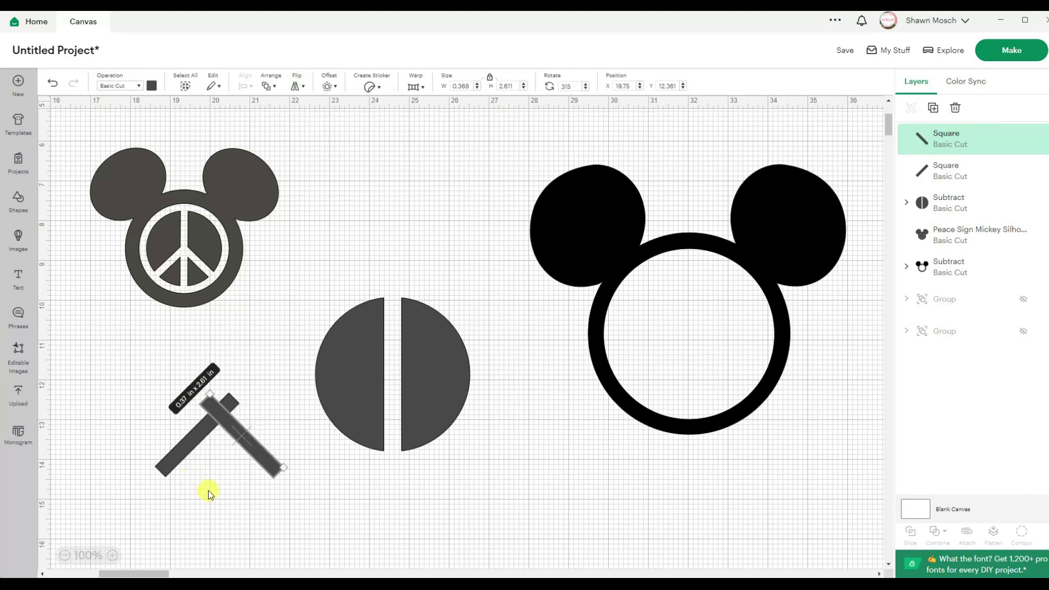
{"action": "left_click_drag", "start_coordinate": [271, 459], "coordinate": [286, 462]}
{"action": "left_click_drag", "start_coordinate": [117, 368], "coordinate": [314, 539]}
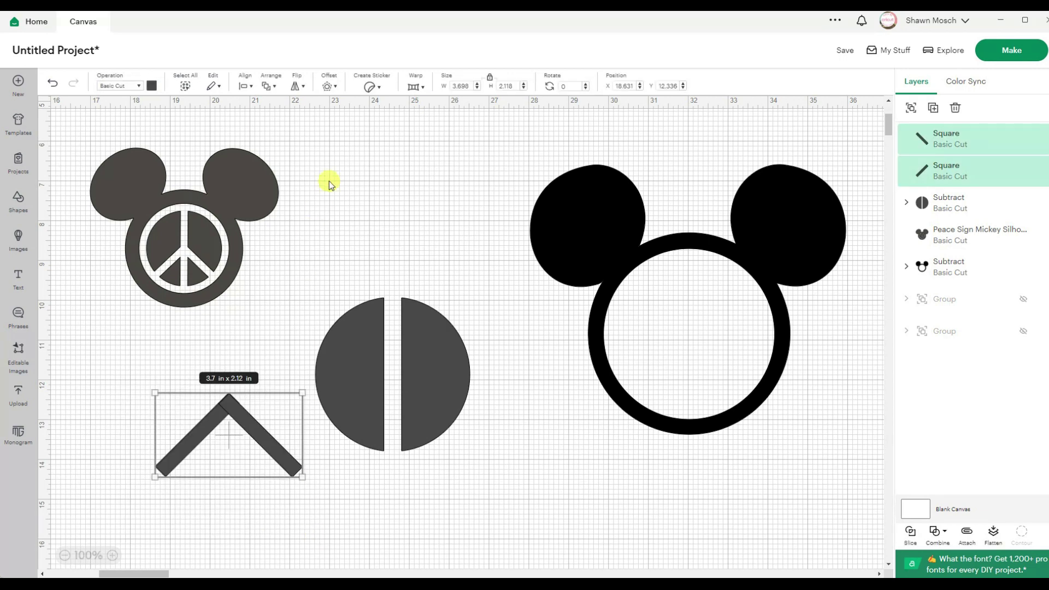
{"action": "left_click", "coordinate": [248, 88]}
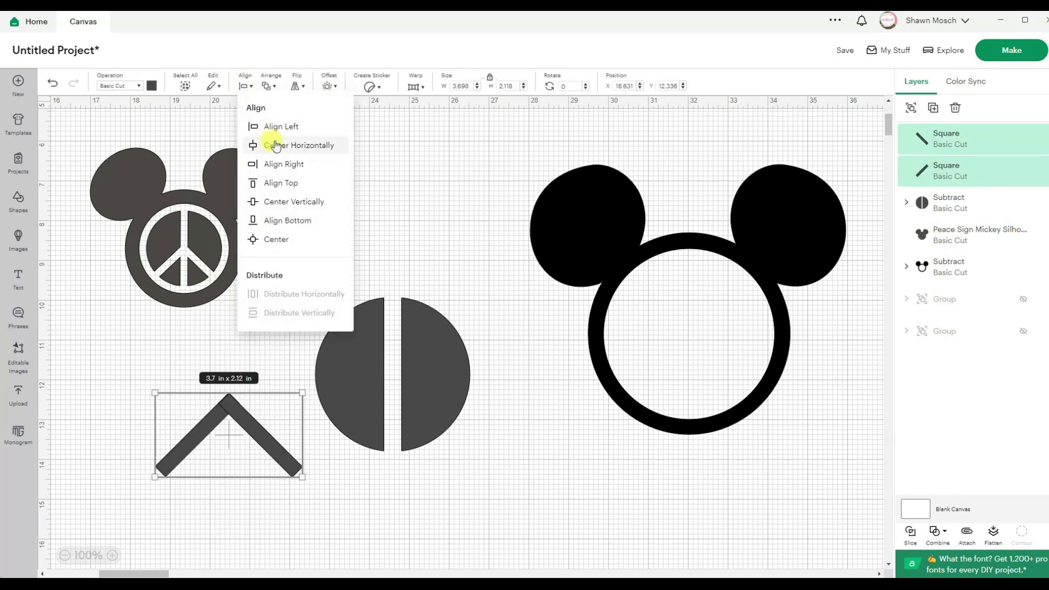
{"action": "left_click", "coordinate": [298, 183]}
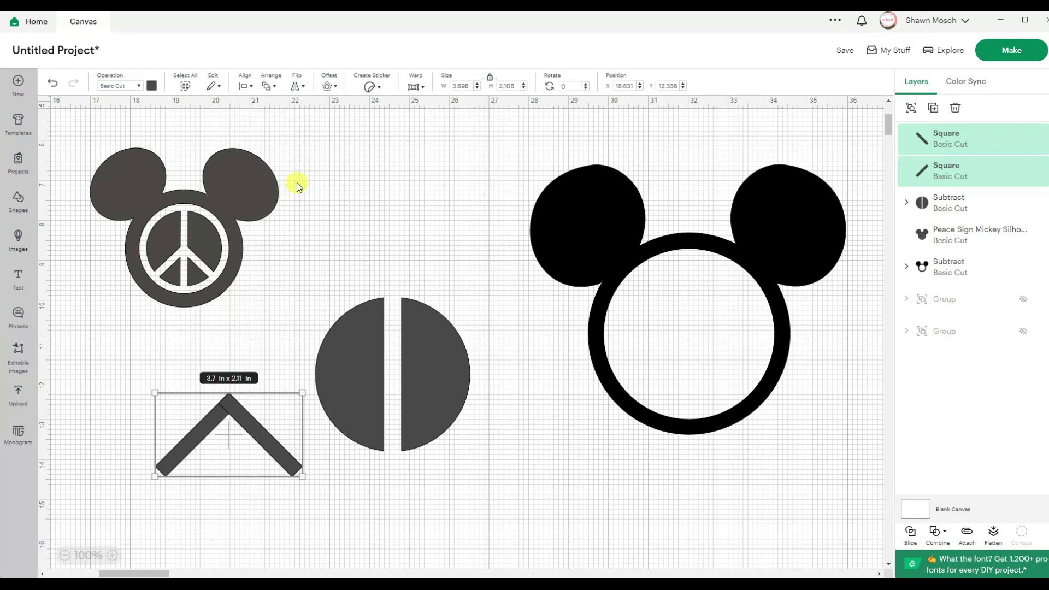
{"action": "left_click", "coordinate": [267, 295]}
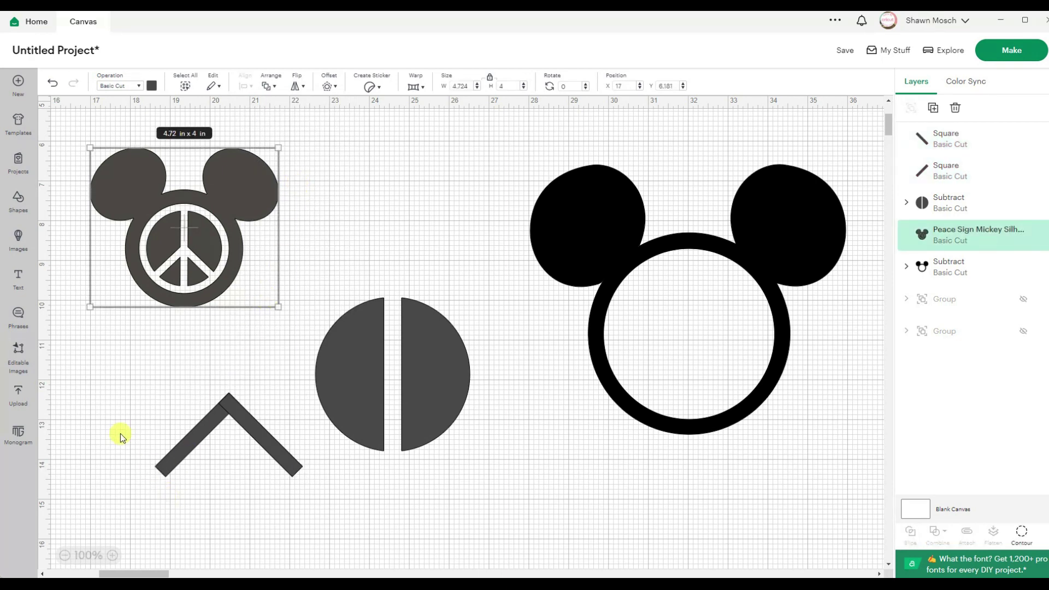
- Weld the two bars into a single chevron shape
{"action": "left_click", "coordinate": [129, 403]}
{"action": "left_click_drag", "start_coordinate": [128, 379], "coordinate": [314, 523]}
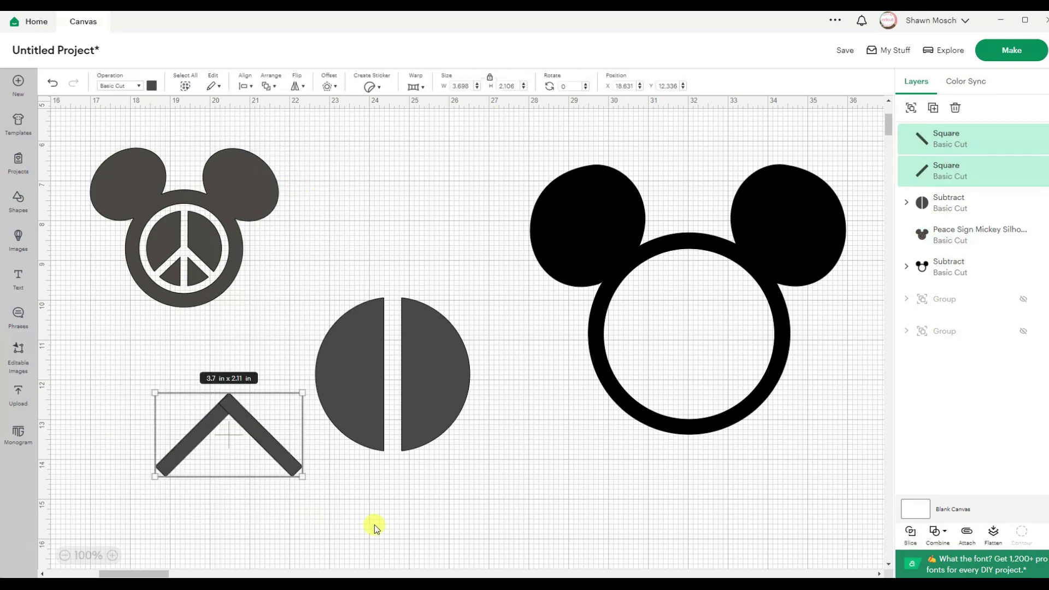
{"action": "left_click", "coordinate": [936, 532]}
{"action": "left_click", "coordinate": [970, 414]}
- Place the chevron on the split circle and centre it horizontally on the circle
{"action": "left_click_drag", "start_coordinate": [253, 429], "coordinate": [418, 411]}
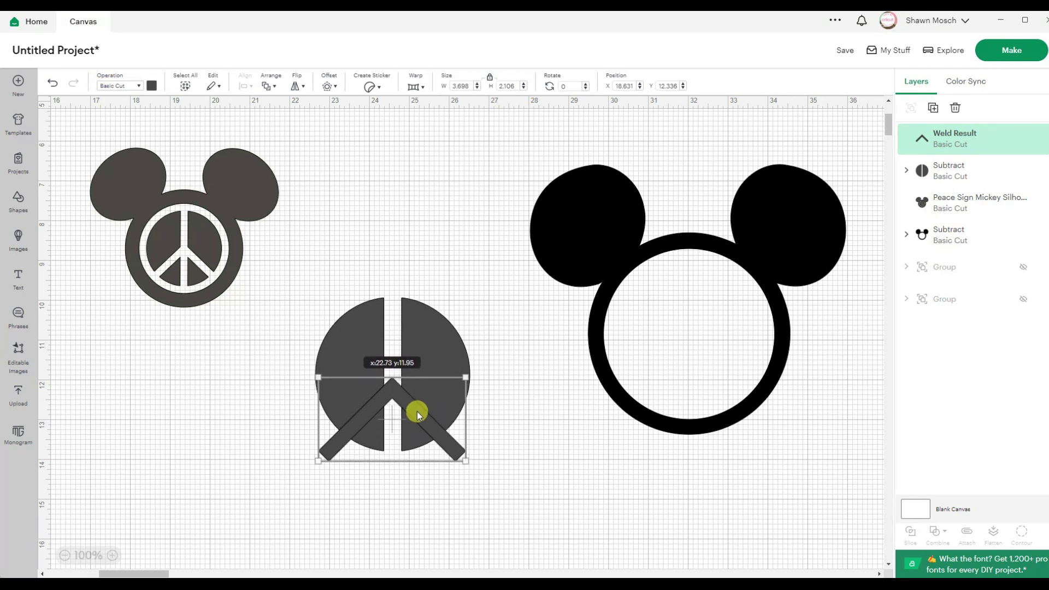
{"action": "left_click", "coordinate": [525, 491]}
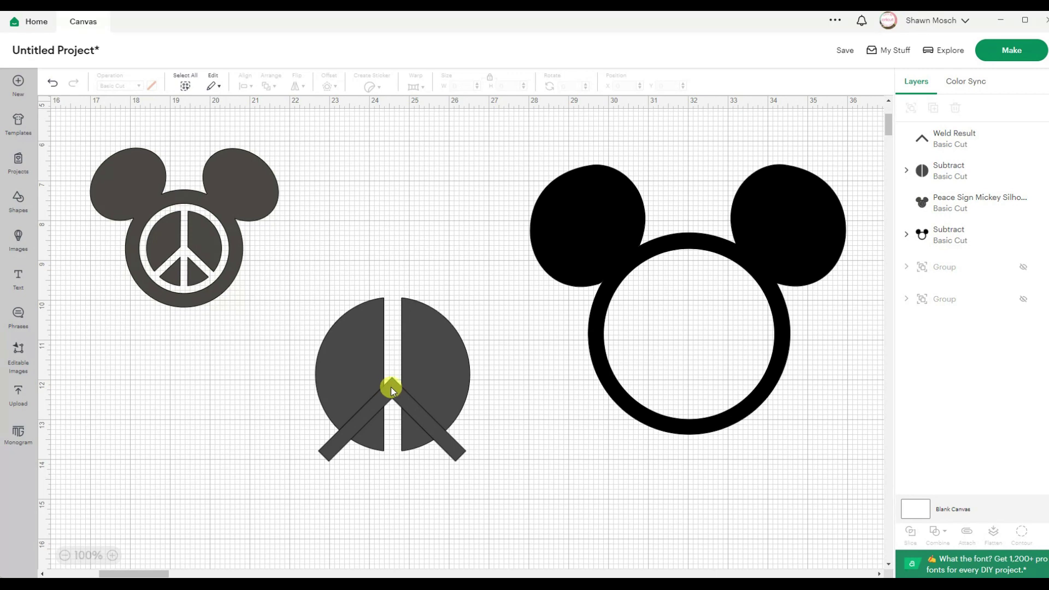
{"action": "left_click", "coordinate": [391, 389]}
{"action": "left_click_drag", "start_coordinate": [391, 388], "coordinate": [391, 381]}
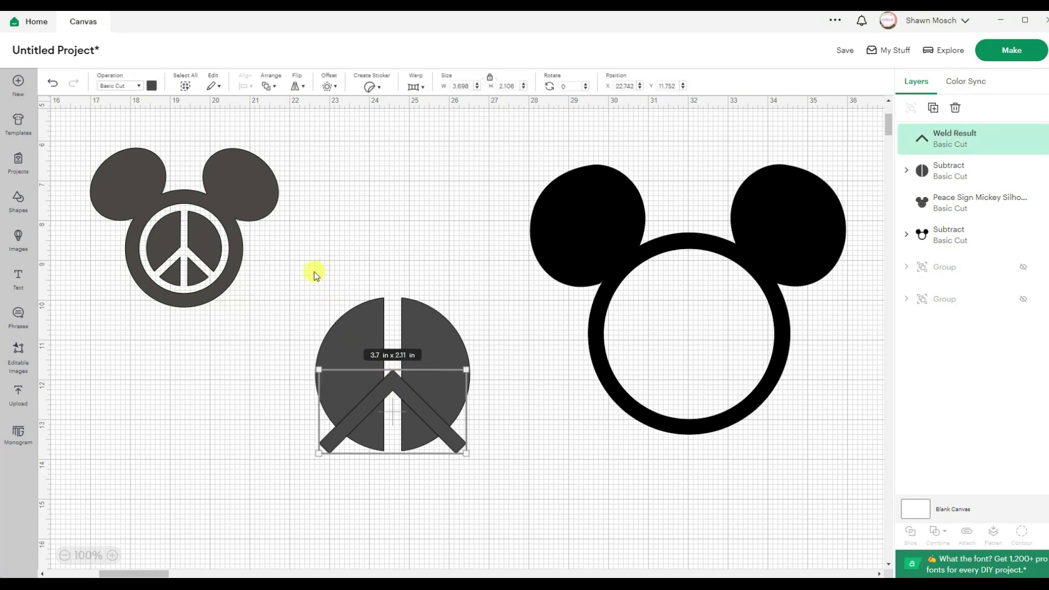
{"action": "left_click_drag", "start_coordinate": [314, 271], "coordinate": [509, 510]}
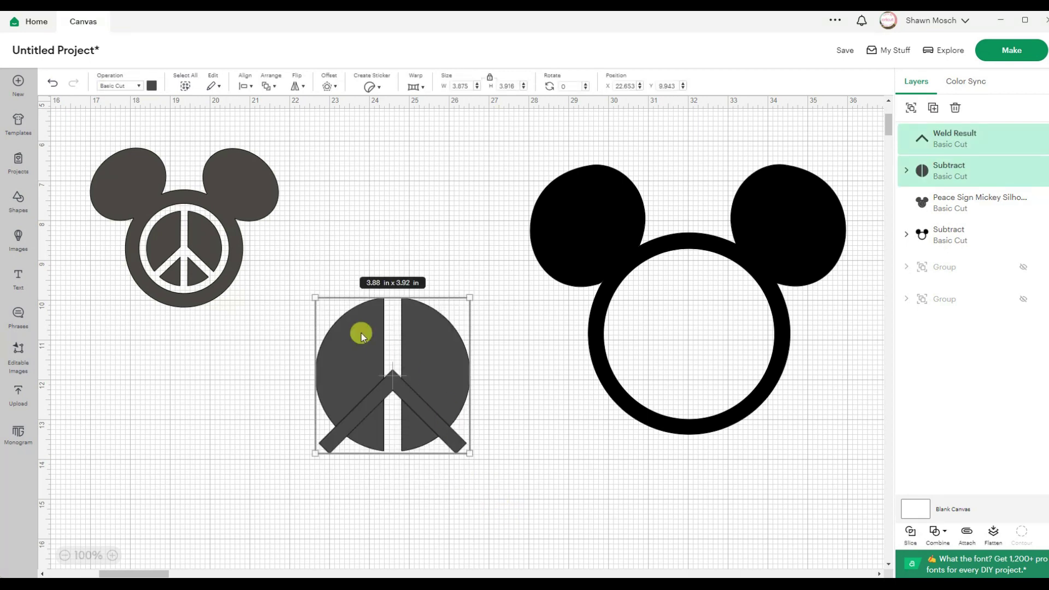
{"action": "left_click", "coordinate": [246, 86]}
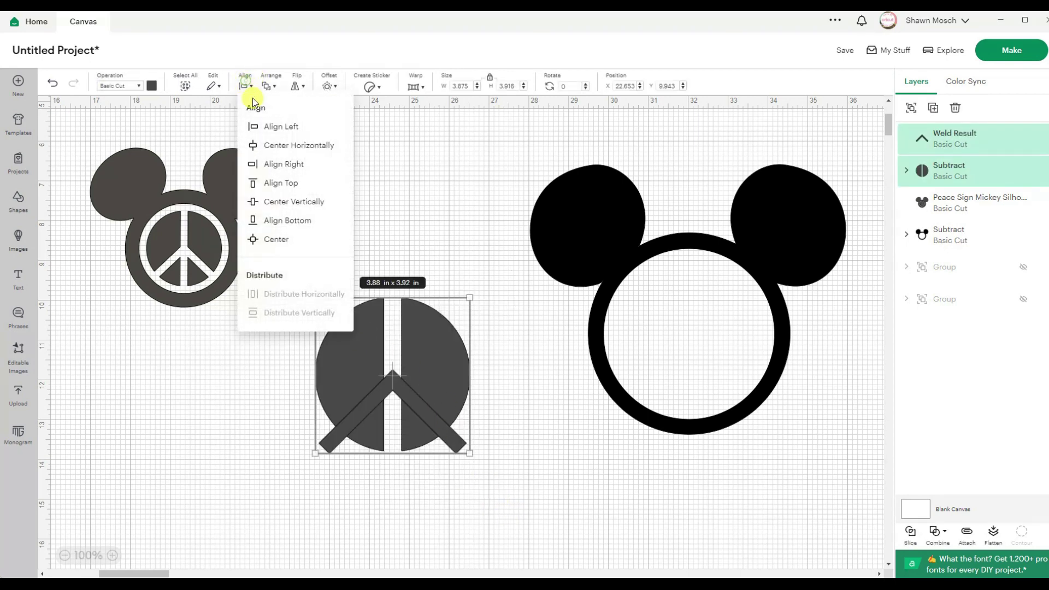
{"action": "left_click", "coordinate": [275, 144]}
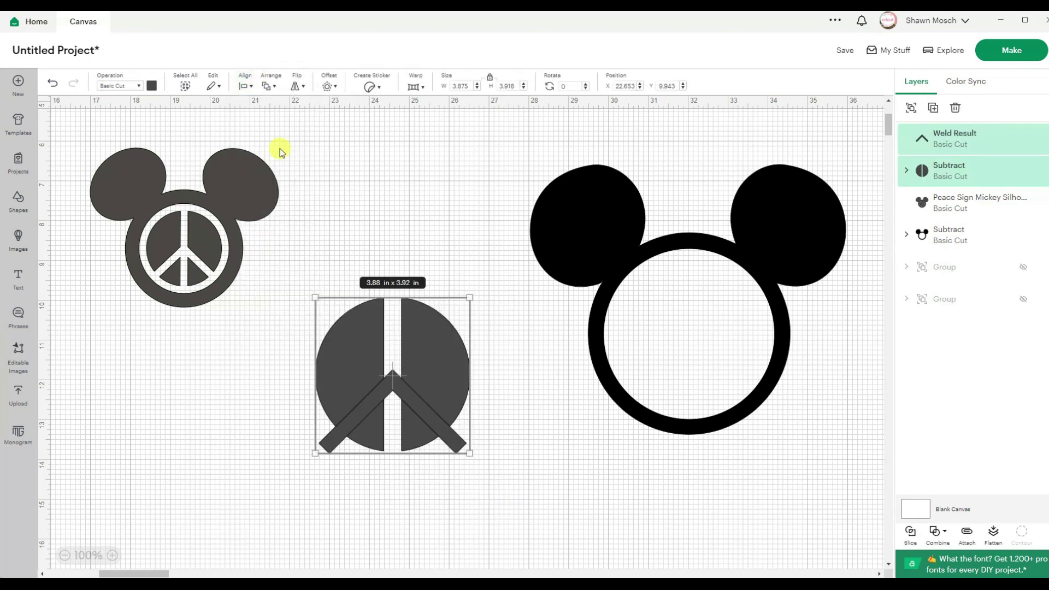
- Subtract the chevron from the split circle and move the peace sign toward the black Mickey ring
{"action": "left_click", "coordinate": [937, 529]}
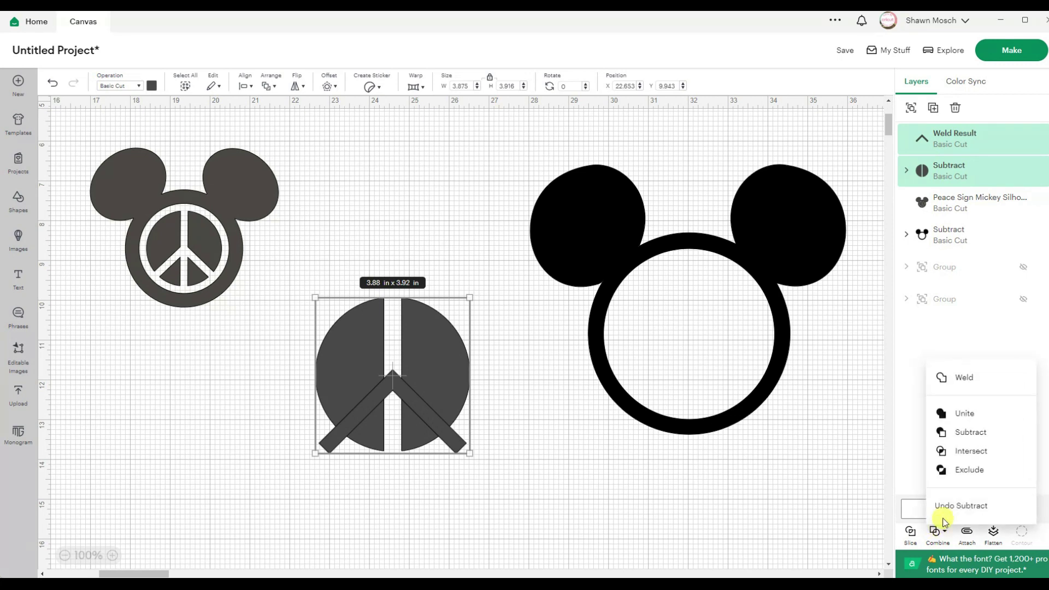
{"action": "left_click", "coordinate": [979, 428]}
{"action": "left_click", "coordinate": [534, 496]}
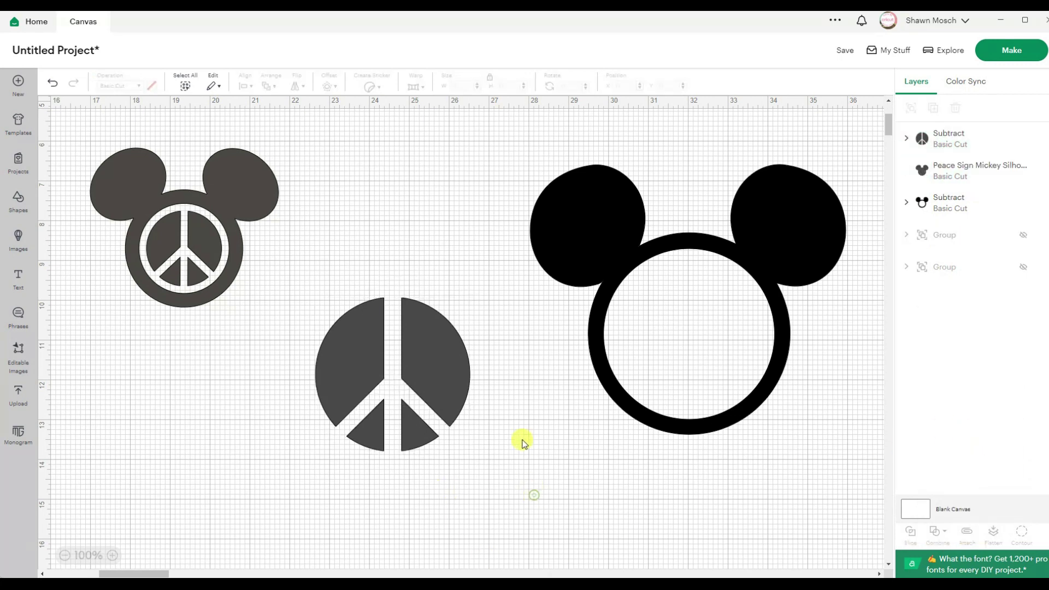
{"action": "left_click_drag", "start_coordinate": [438, 358], "coordinate": [735, 318]}
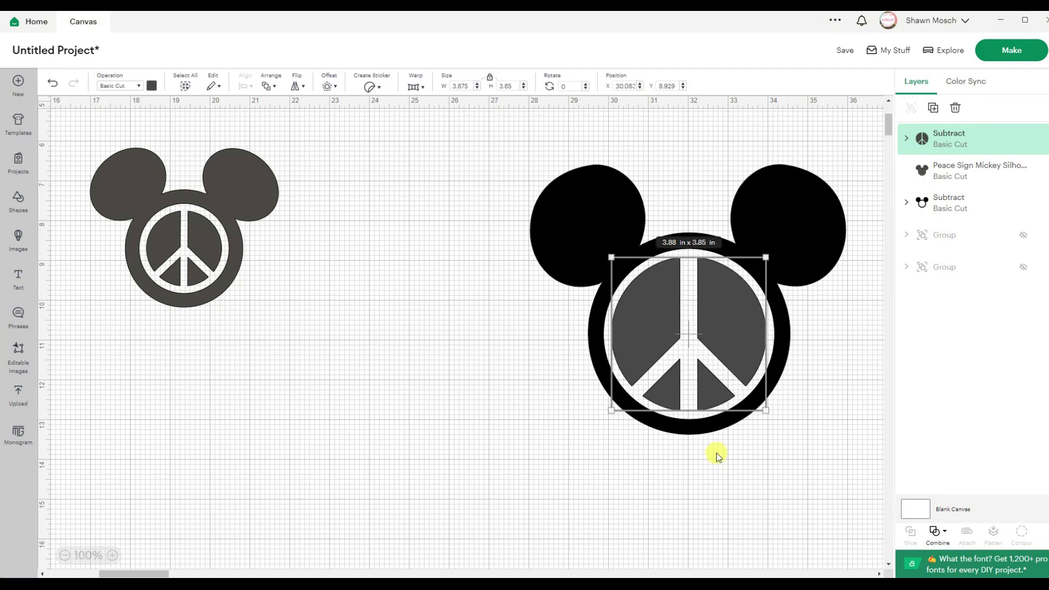
- Deselect the 3.88 x 3.85 in peace sign, leaving it inside the black Mickey ring
{"action": "left_click", "coordinate": [697, 481]}
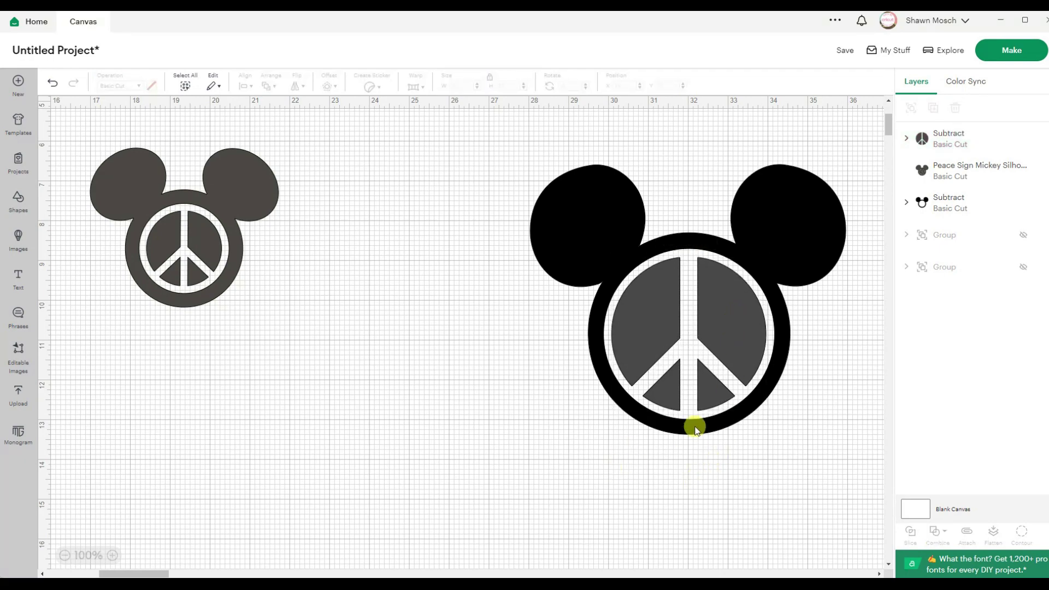